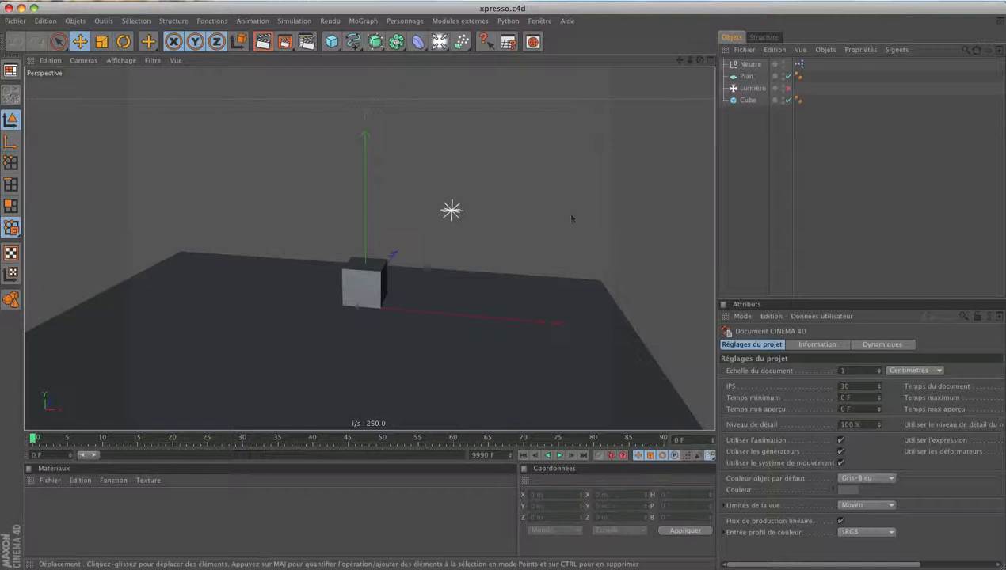
Play the scene's animation from the first frame and stop it.
{"action": "left_click", "coordinate": [559, 455]}
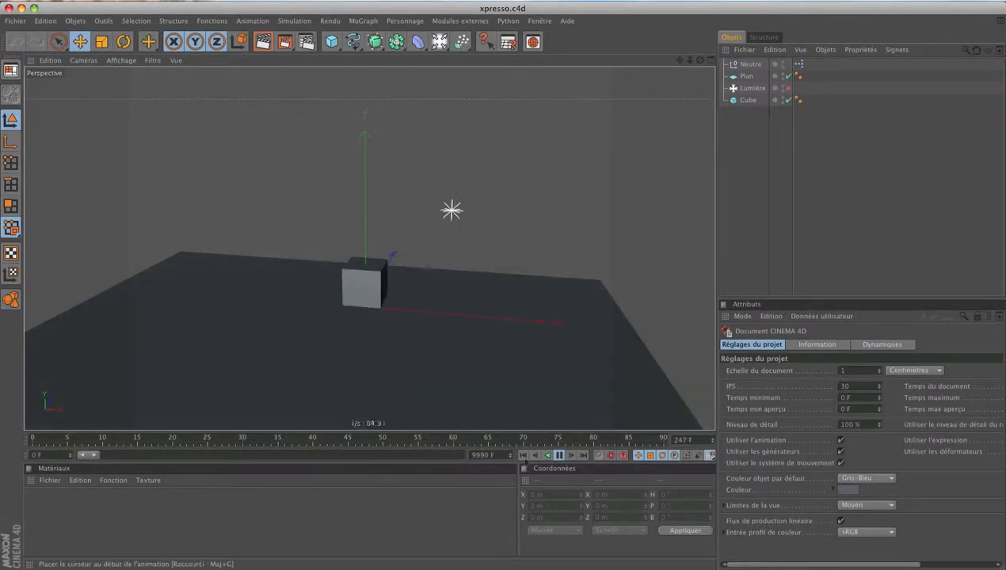
{"action": "left_click", "coordinate": [559, 456]}
Create a new document and add a plane, widened to about 16 m in X, lowered below the origin and lengthened in Z.
{"action": "left_click", "coordinate": [15, 20]}
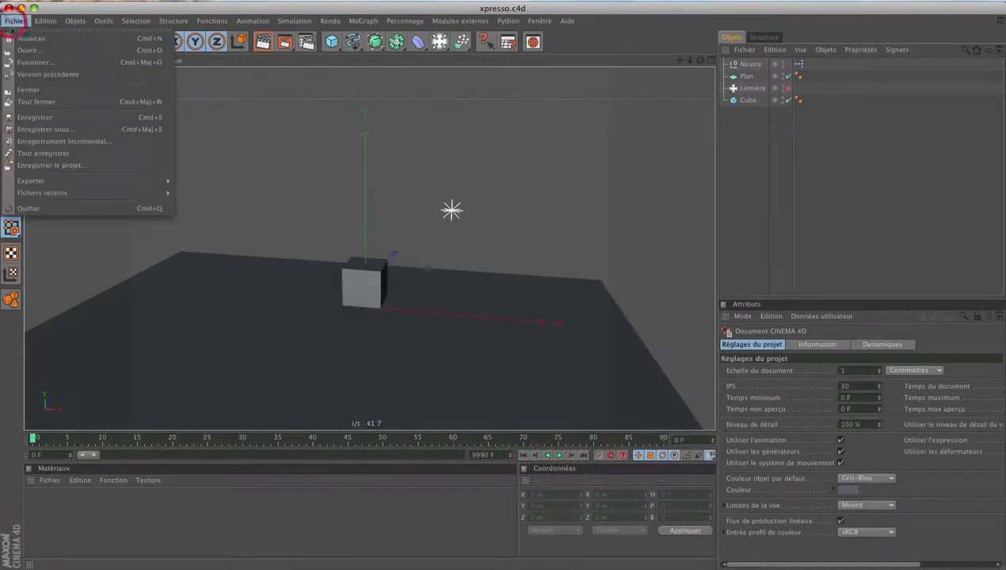
{"action": "left_click", "coordinate": [30, 38]}
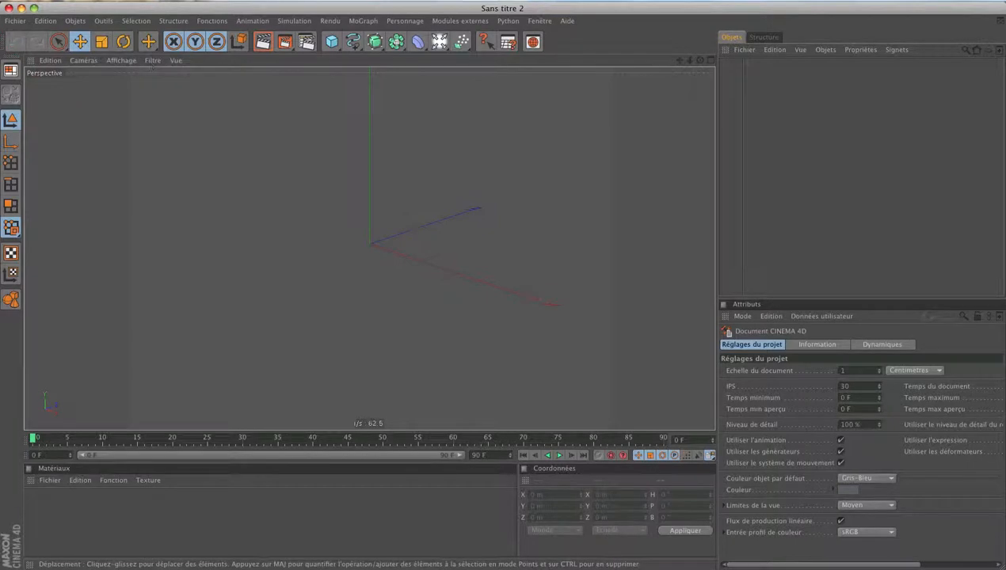
{"action": "left_click_drag", "start_coordinate": [332, 41], "coordinate": [392, 94]}
{"action": "left_click_drag", "start_coordinate": [434, 223], "coordinate": [504, 199]}
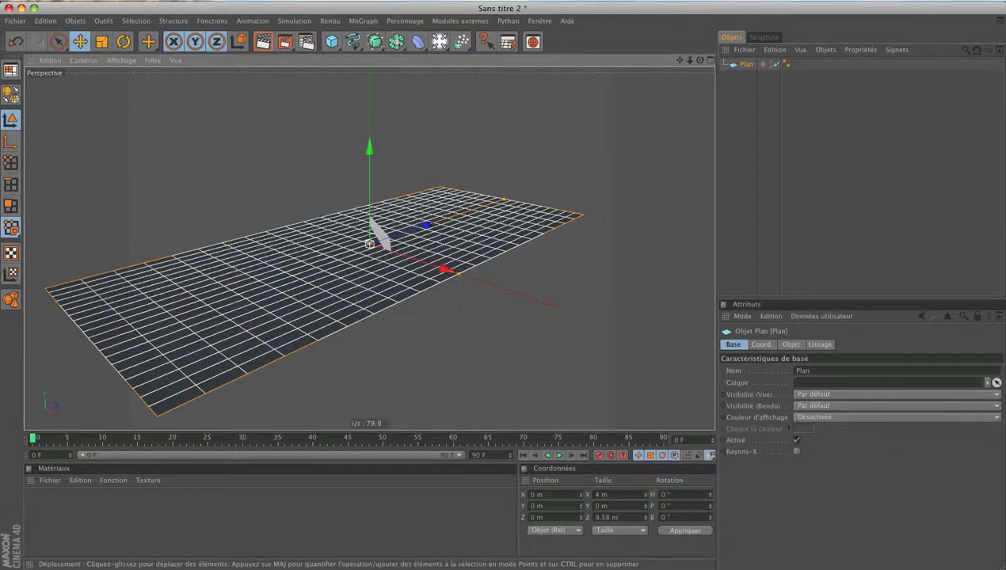
{"action": "left_click_drag", "start_coordinate": [457, 274], "coordinate": [693, 350]}
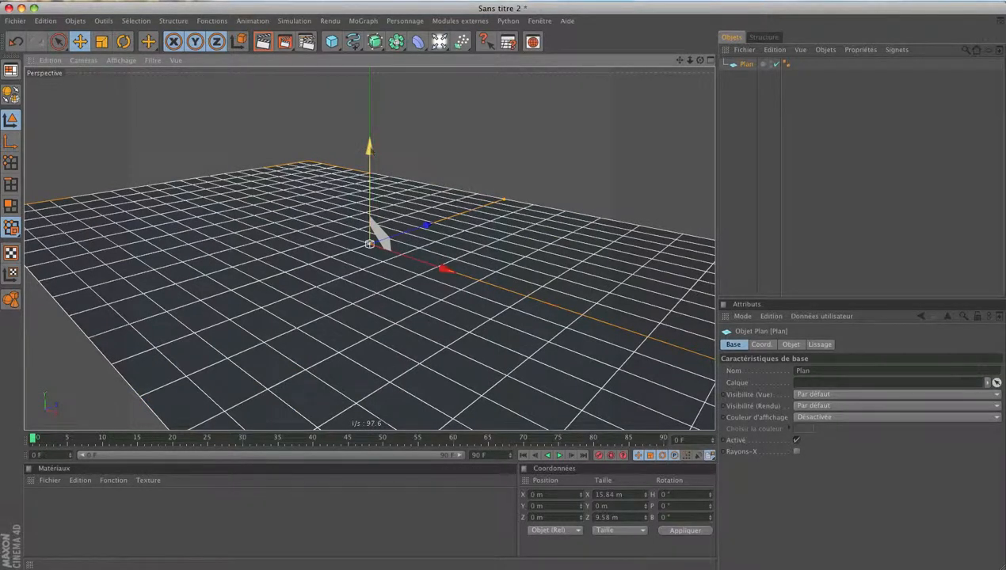
{"action": "left_click_drag", "start_coordinate": [370, 149], "coordinate": [370, 268]}
{"action": "left_click_drag", "start_coordinate": [495, 285], "coordinate": [563, 250]}
Add a cube at the origin and scale it down uniformly to a small box.
{"action": "left_click", "coordinate": [332, 41]}
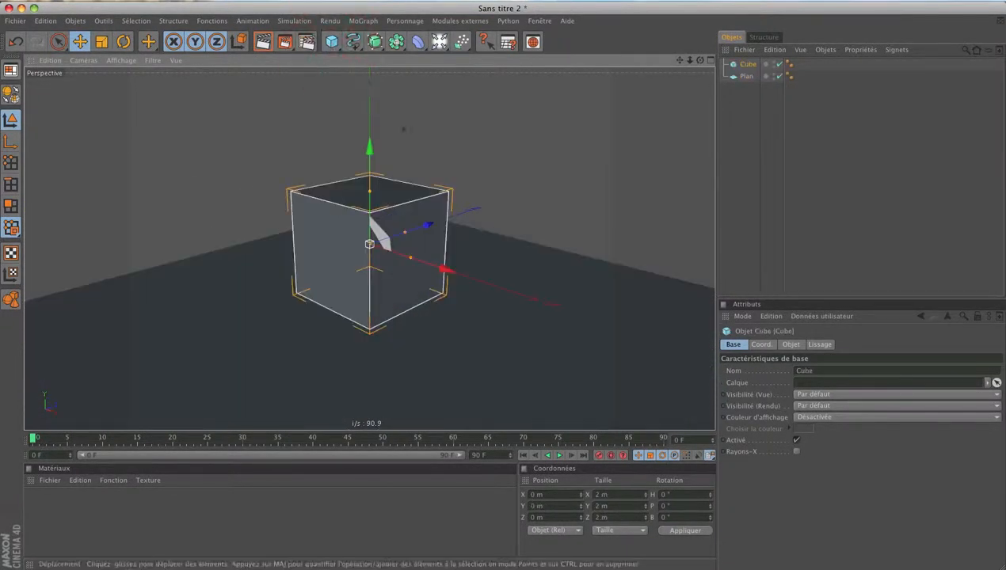
{"action": "key", "text": "t"}
{"action": "left_click_drag", "start_coordinate": [509, 234], "coordinate": [414, 235]}
Add a light and move it above and beside the cube, to about X 1.63 m and Y 1.52 m.
{"action": "left_click", "coordinate": [440, 41]}
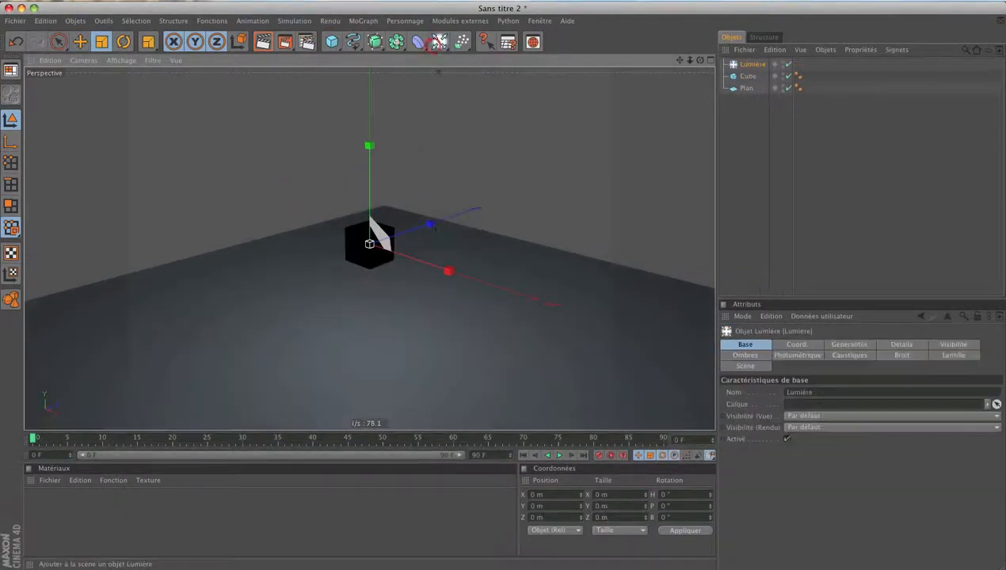
{"action": "key", "text": "e"}
{"action": "left_click_drag", "start_coordinate": [368, 145], "coordinate": [369, 69]}
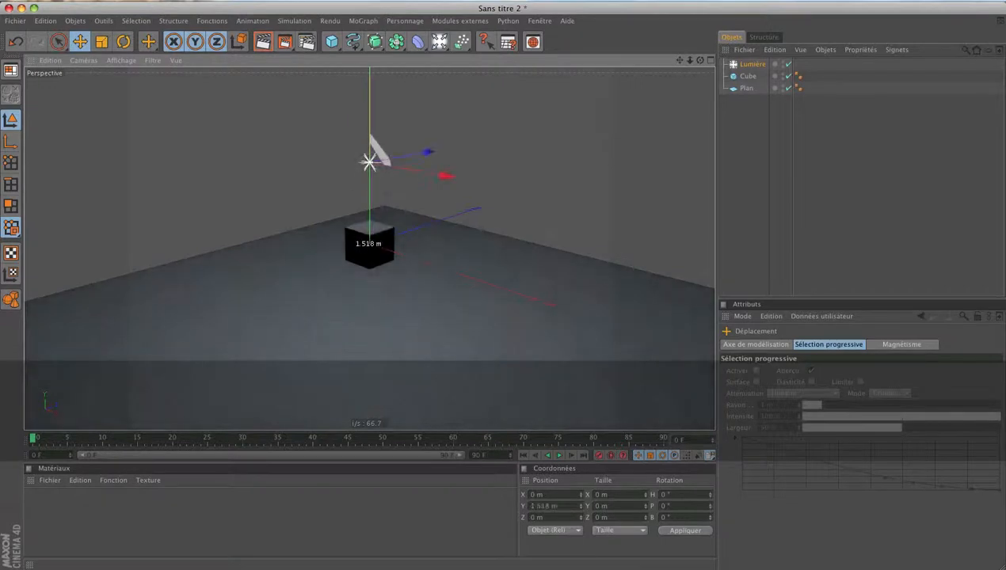
{"action": "left_click_drag", "start_coordinate": [438, 178], "coordinate": [512, 191]}
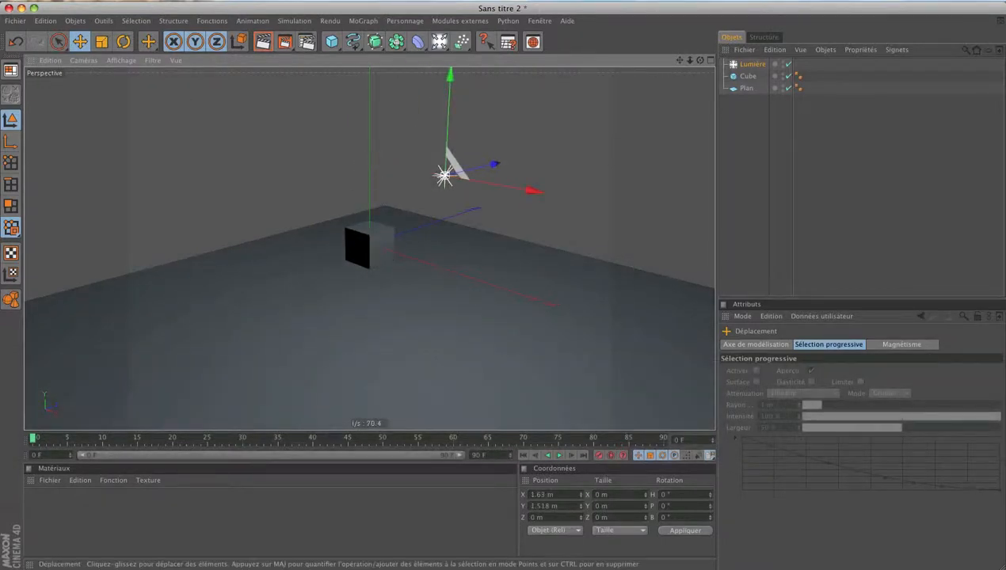
Set the light's shadows to Masques d'ombres (ombres diffuses).
{"action": "left_click", "coordinate": [745, 64]}
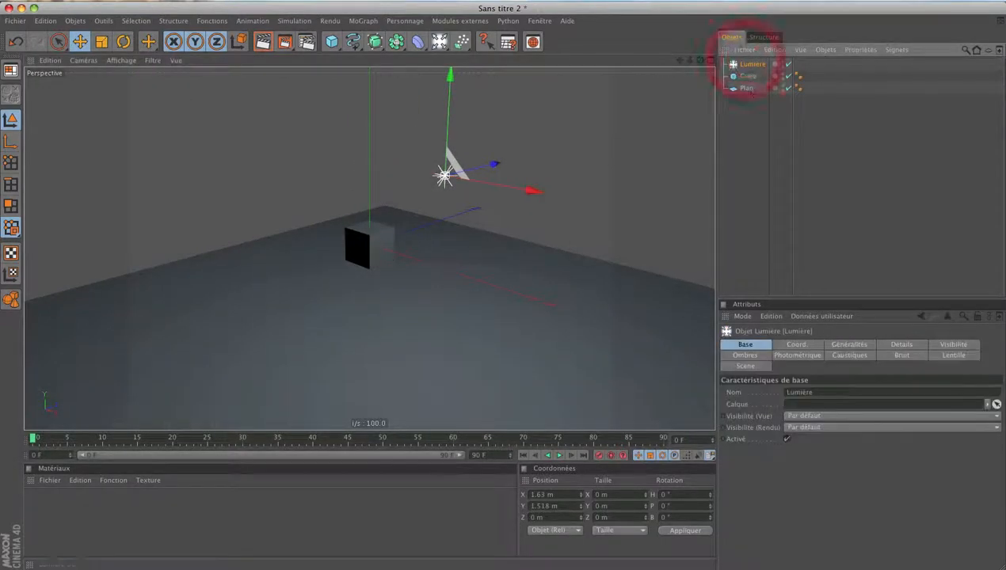
{"action": "left_click", "coordinate": [844, 347]}
{"action": "left_click", "coordinate": [806, 449]}
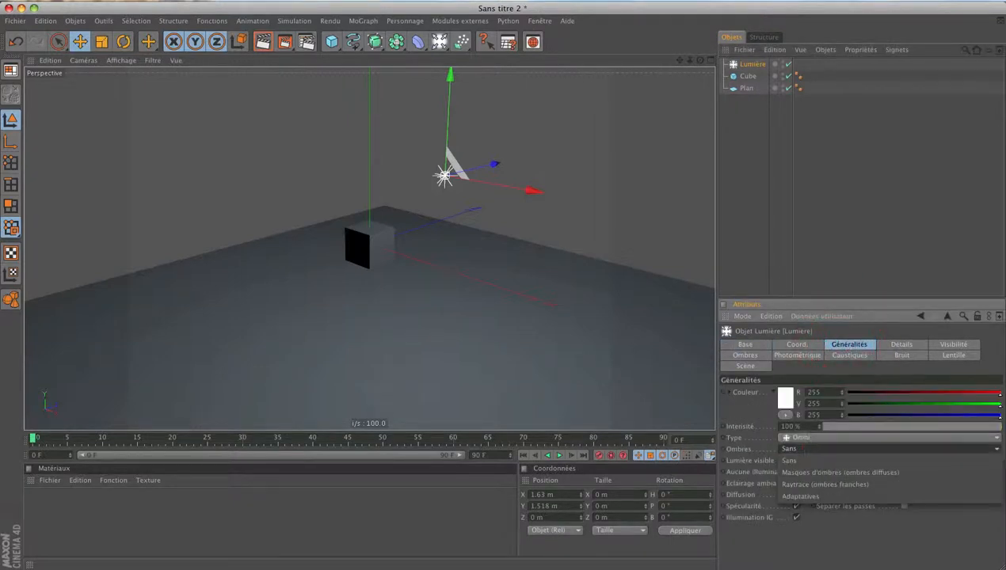
{"action": "left_click", "coordinate": [813, 474]}
Enable OpenGL HQ display and Ombres in the perspective view so that shadows are drawn.
{"action": "left_click_drag", "start_coordinate": [487, 310], "coordinate": [463, 302], "text": "alt"}
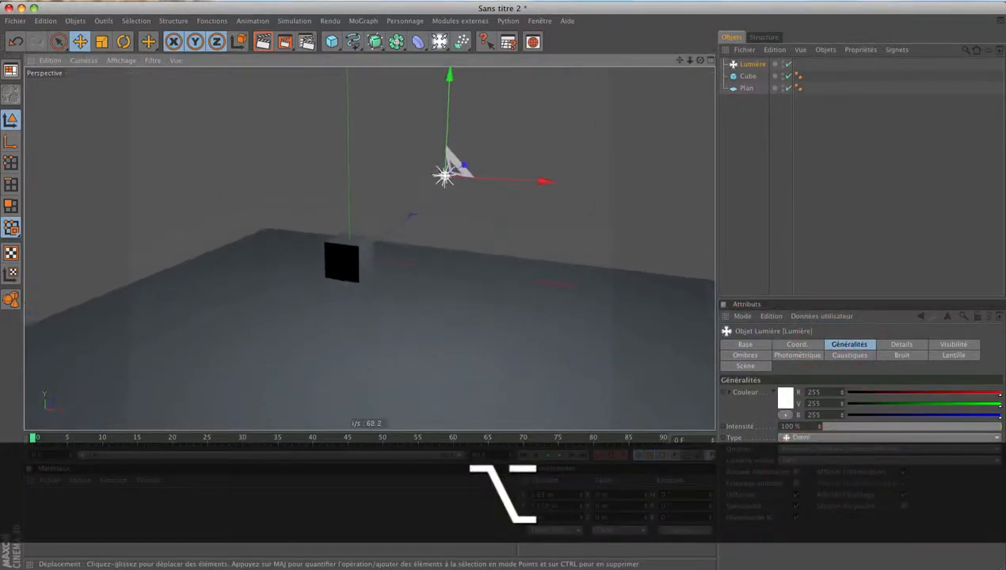
{"action": "left_click", "coordinate": [120, 60]}
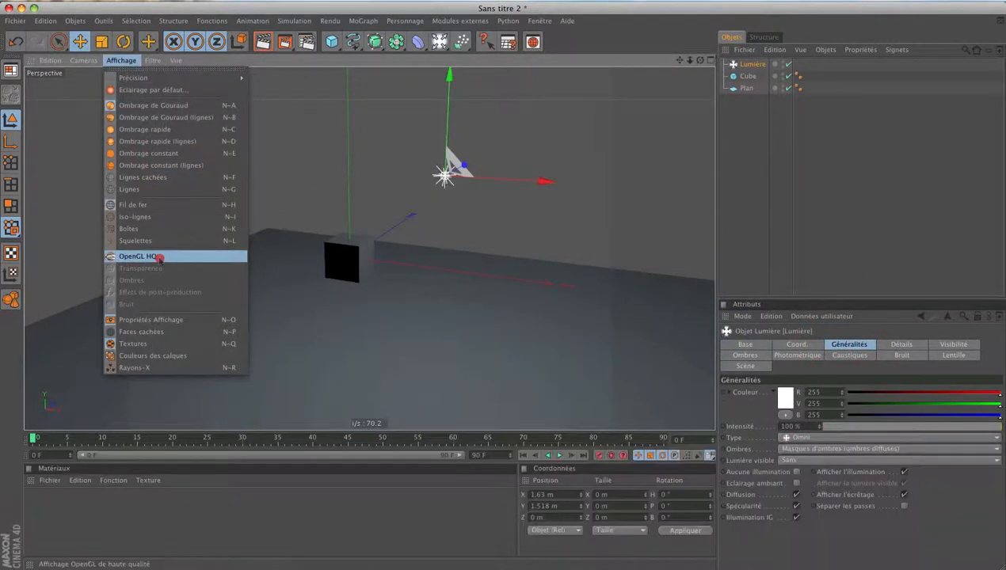
{"action": "left_click", "coordinate": [158, 257]}
{"action": "left_click", "coordinate": [121, 61]}
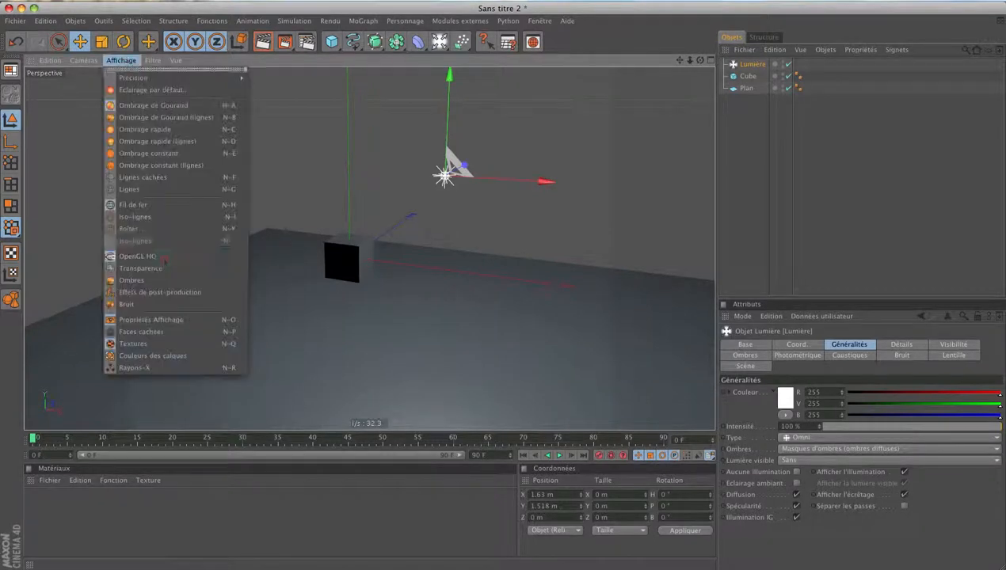
{"action": "left_click", "coordinate": [164, 281]}
{"action": "left_click_drag", "start_coordinate": [161, 280], "coordinate": [140, 275], "text": "alt"}
Add a null object (Neutre) and assign it an XPresso tag.
{"action": "left_click_drag", "start_coordinate": [331, 41], "coordinate": [393, 141]}
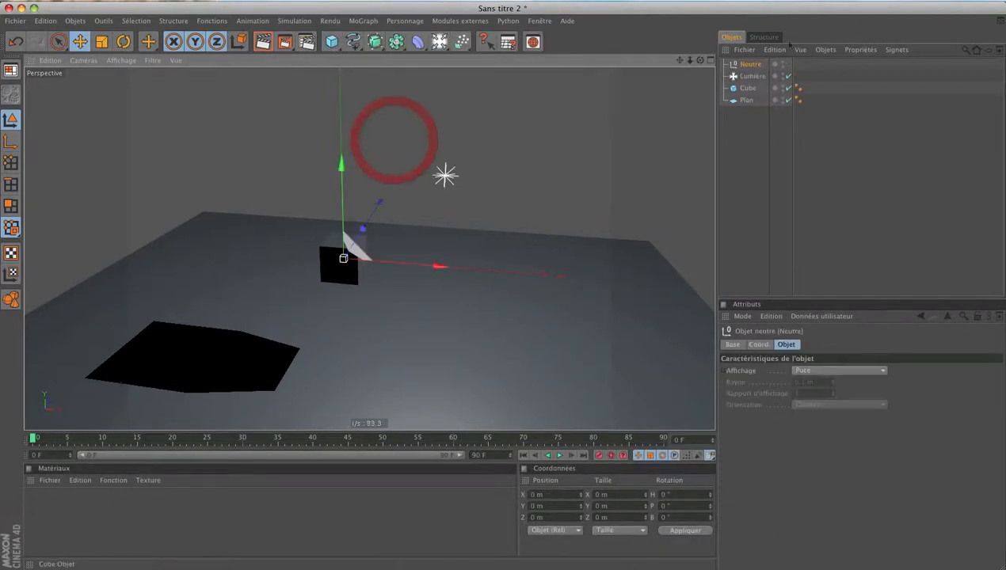
{"action": "right_click", "coordinate": [751, 65]}
{"action": "mouse_move", "coordinate": [800, 71]}
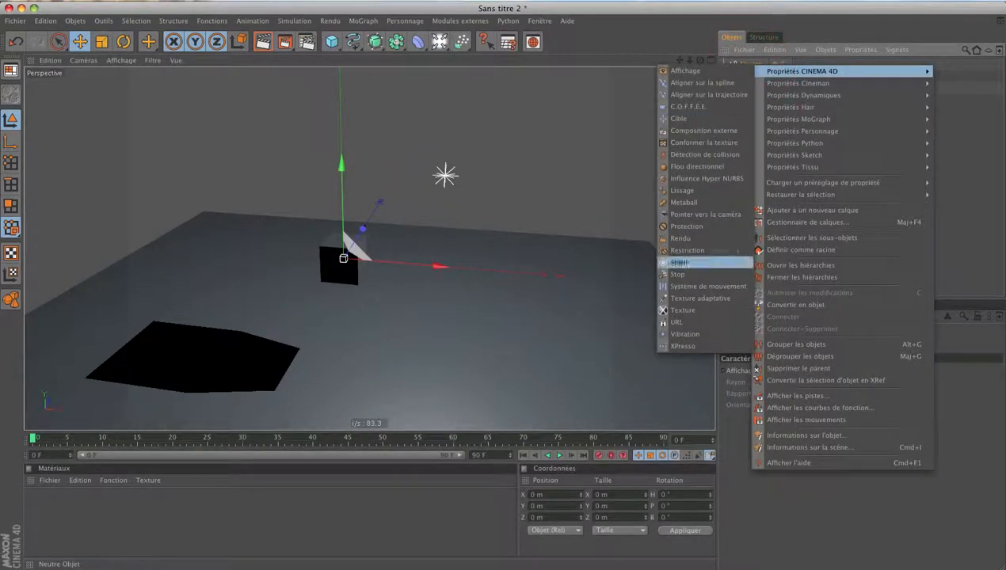
{"action": "left_click", "coordinate": [726, 348]}
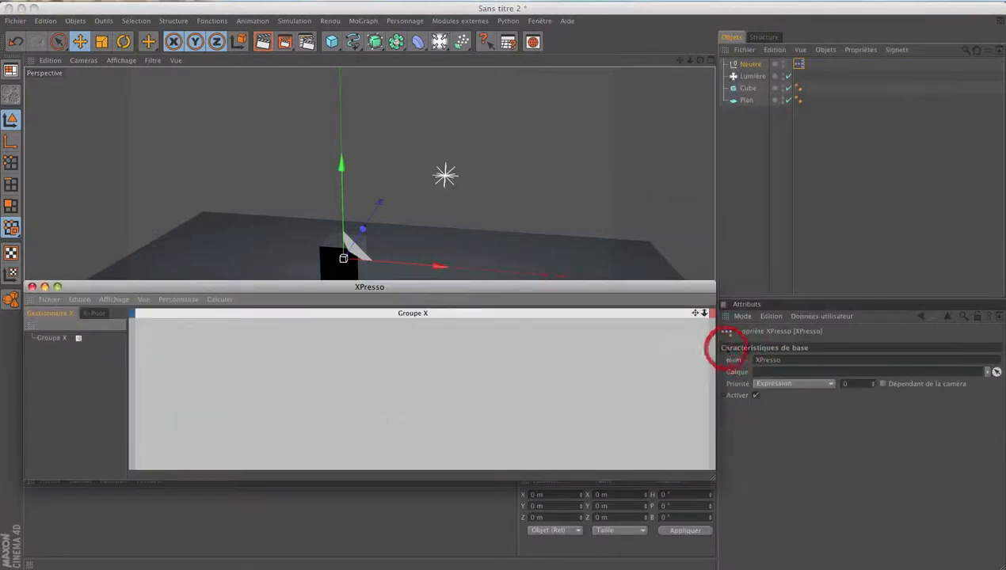
Dock the XPresso editor beneath the perspective view and remove the Matériaux and Coordonnées managers from the layout.
{"action": "left_click_drag", "start_coordinate": [161, 288], "coordinate": [283, 157]}
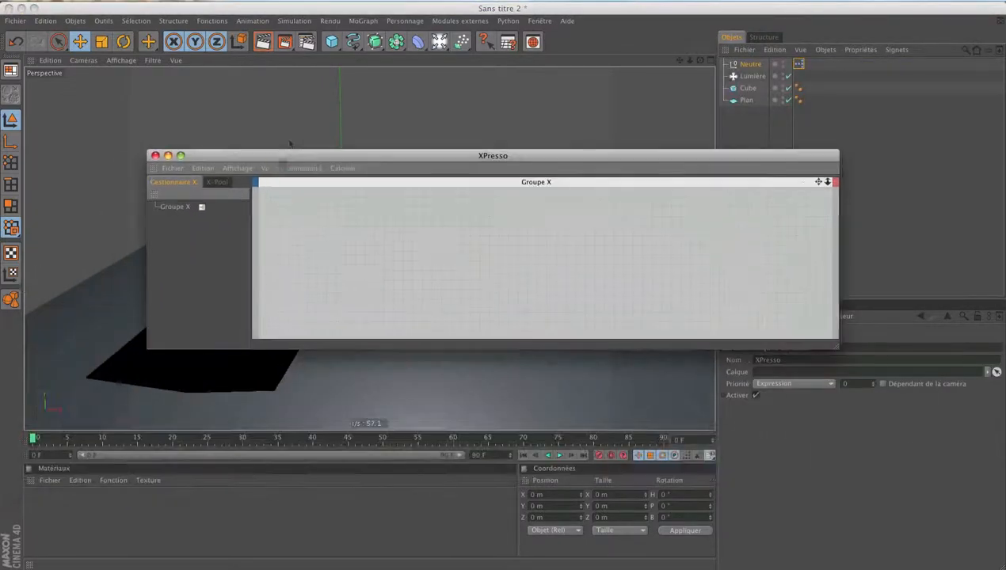
{"action": "left_click_drag", "start_coordinate": [165, 463], "coordinate": [166, 432]}
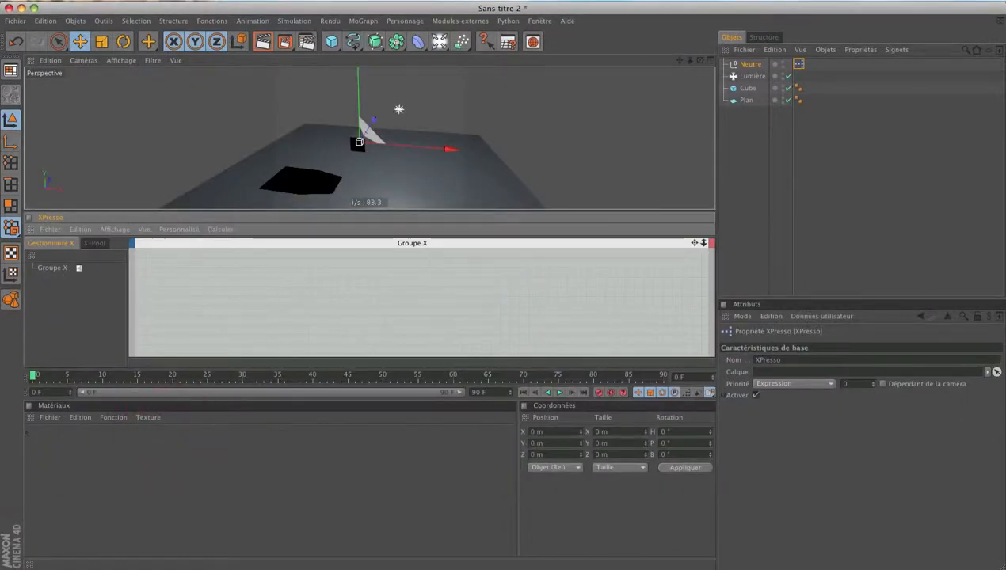
{"action": "left_click", "coordinate": [29, 418]}
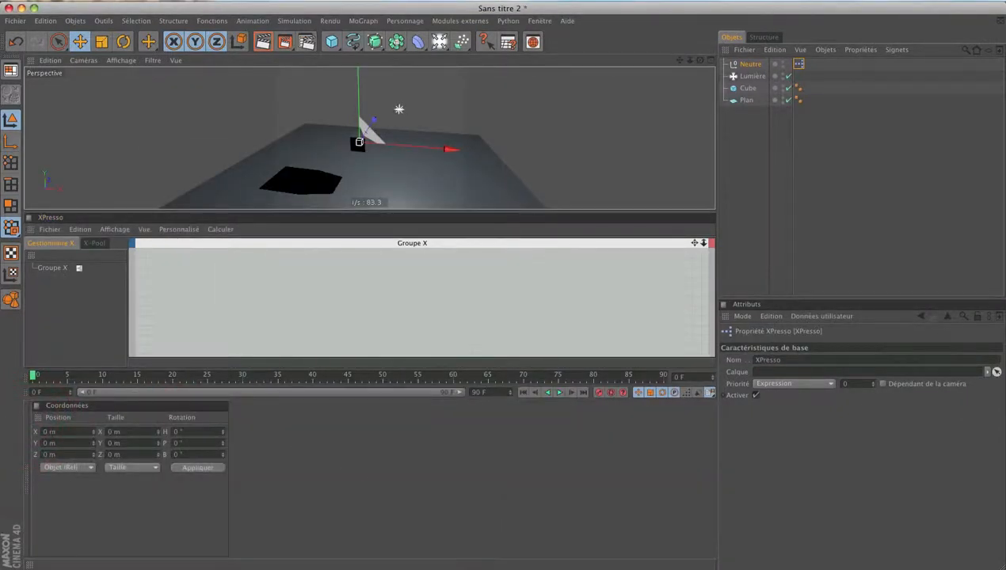
{"action": "left_click", "coordinate": [35, 409]}
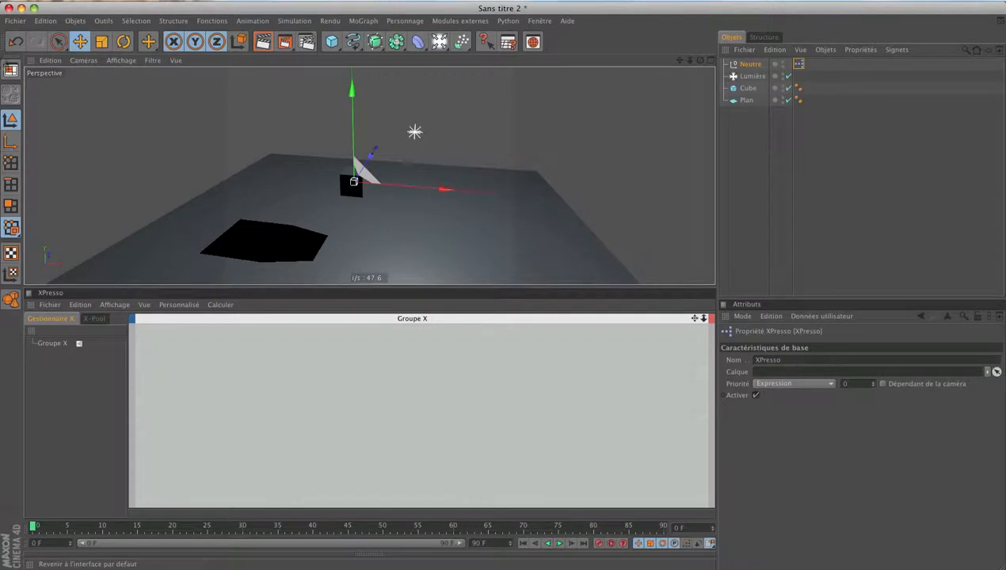
Remove the two command toolbars from the layout and adjust the height split between the perspective view and the XPresso editor.
{"action": "left_click", "coordinate": [10, 58]}
{"action": "left_click", "coordinate": [4, 42]}
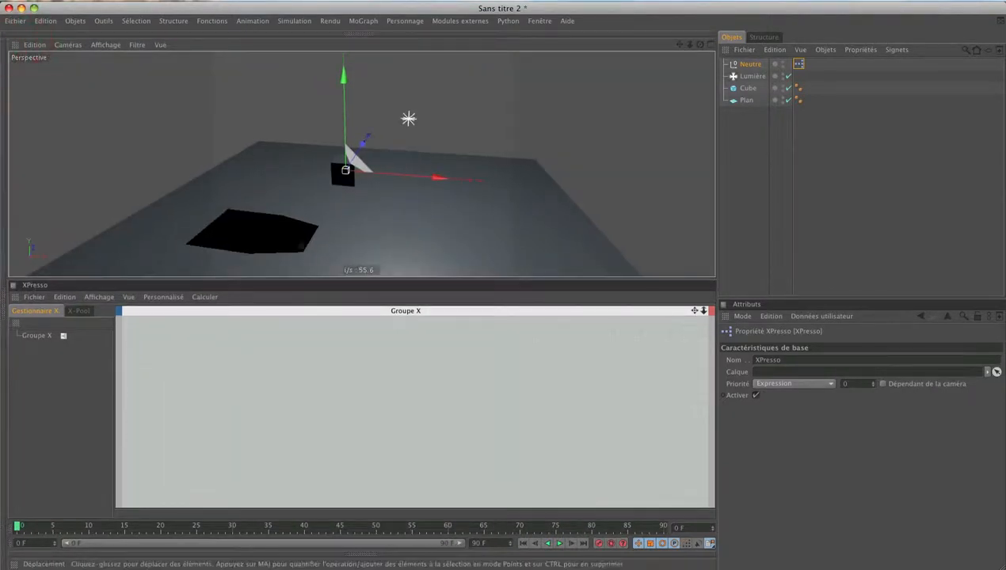
{"action": "left_click_drag", "start_coordinate": [348, 278], "coordinate": [345, 327]}
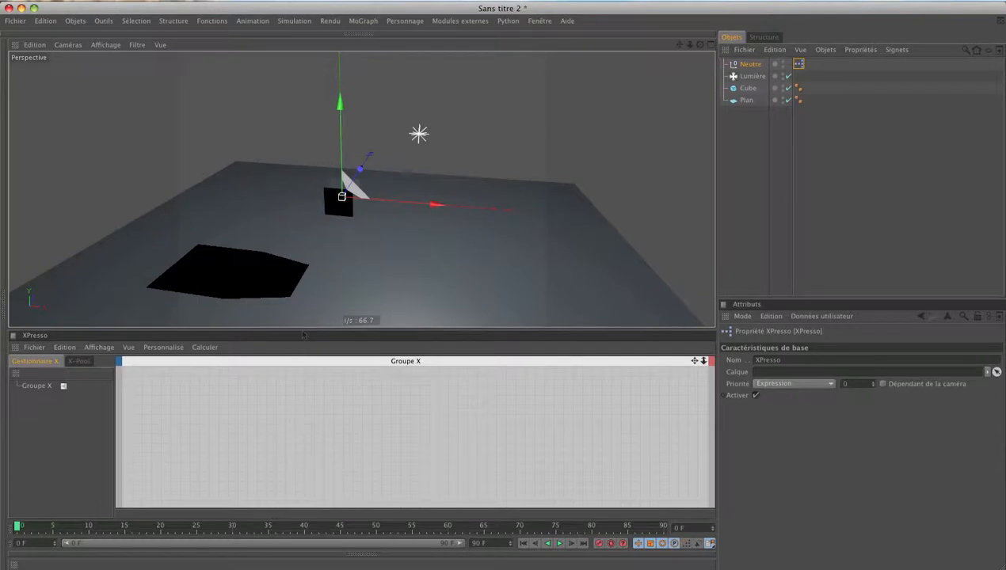
{"action": "left_click_drag", "start_coordinate": [302, 328], "coordinate": [311, 296]}
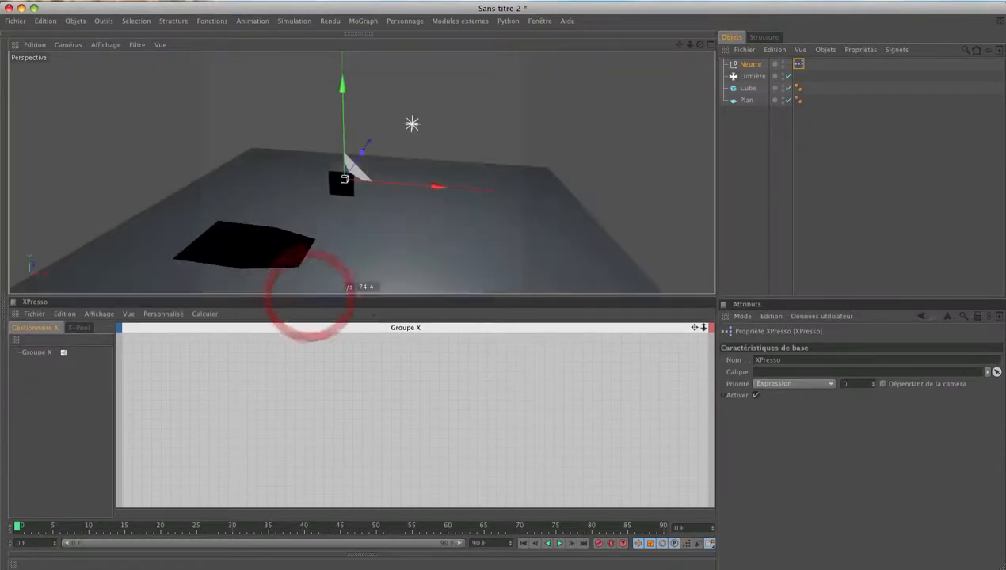
Add the Lumière object as a node in the XPresso group.
{"action": "left_click_drag", "start_coordinate": [754, 80], "coordinate": [557, 423]}
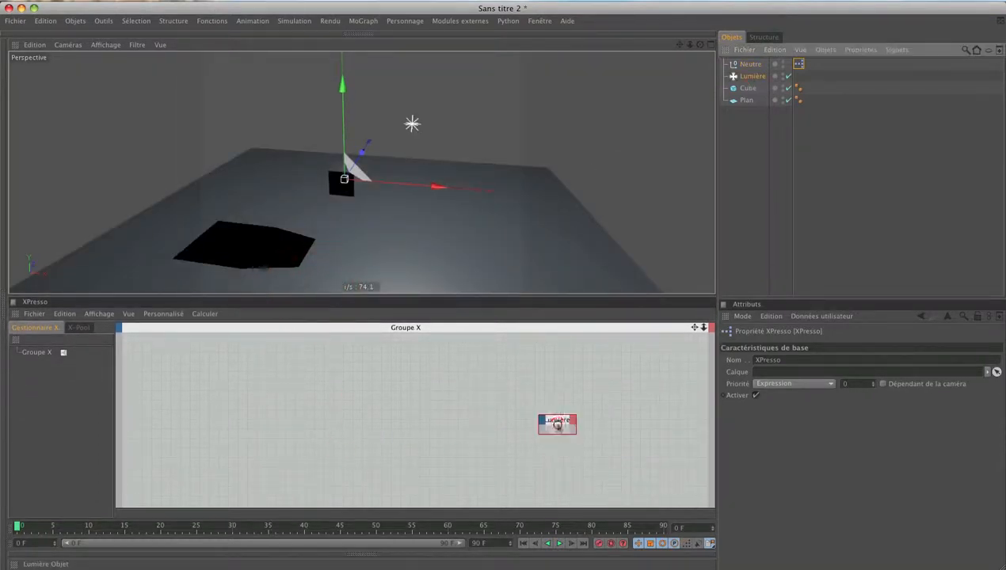
Toggle the light's Activé option off and on in its basic properties to check its effect.
{"action": "left_click", "coordinate": [753, 76]}
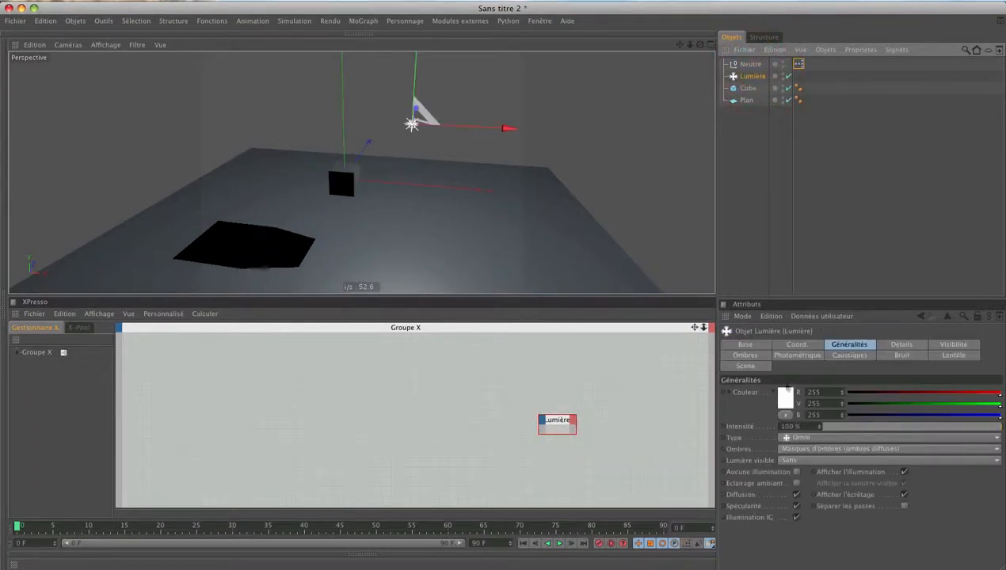
{"action": "left_click", "coordinate": [746, 344]}
{"action": "left_click", "coordinate": [787, 439]}
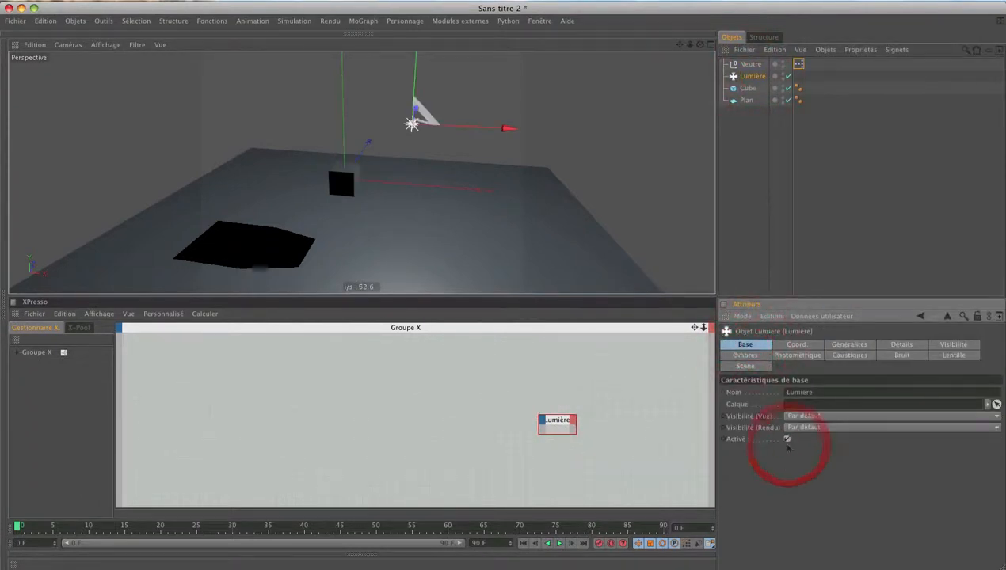
{"action": "left_click", "coordinate": [787, 439]}
{"action": "left_click", "coordinate": [787, 439]}
{"action": "left_click", "coordinate": [787, 439]}
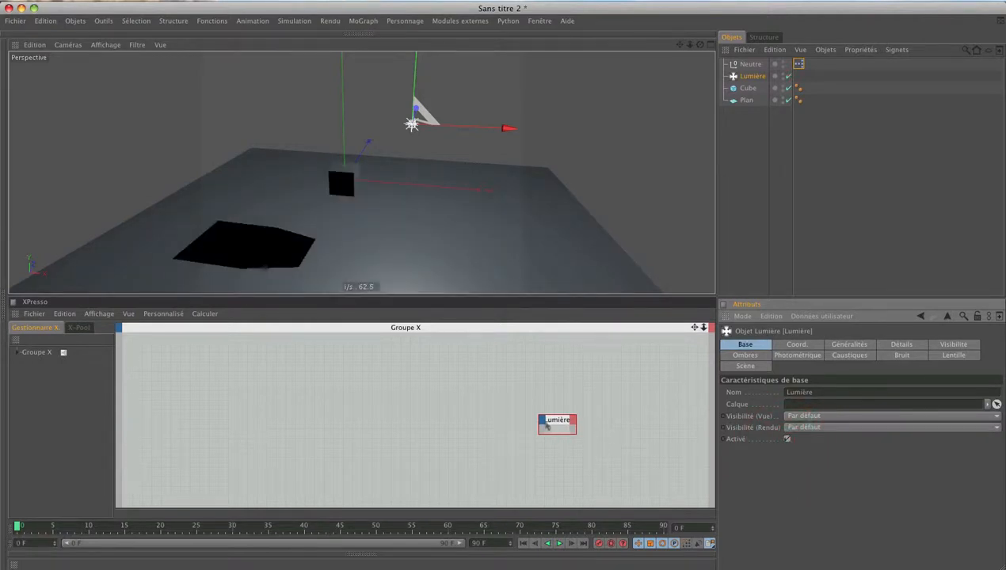
Add an Activé input port to the Lumière node and move the node up toward the far end of the group.
{"action": "left_click", "coordinate": [542, 421]}
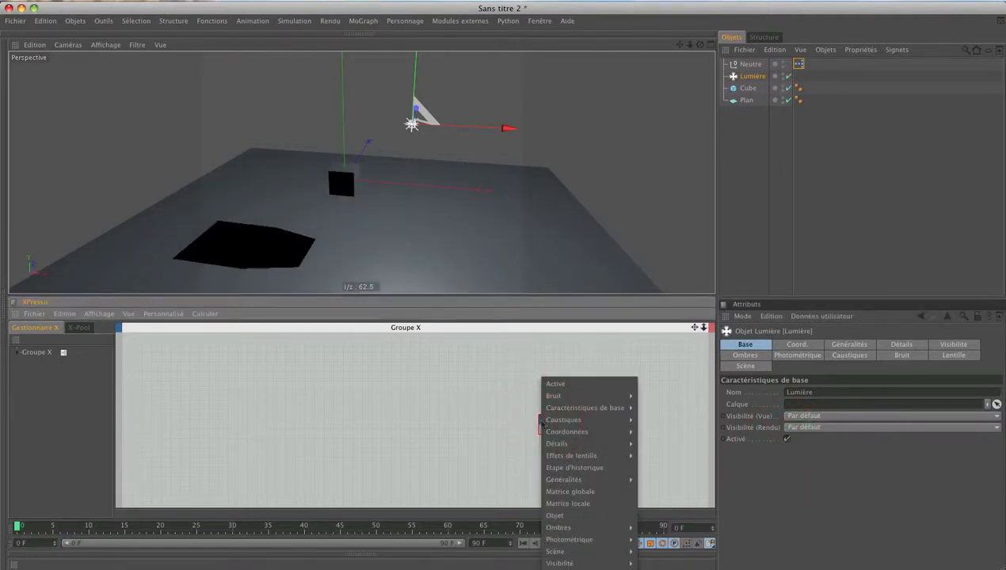
{"action": "mouse_move", "coordinate": [587, 408]}
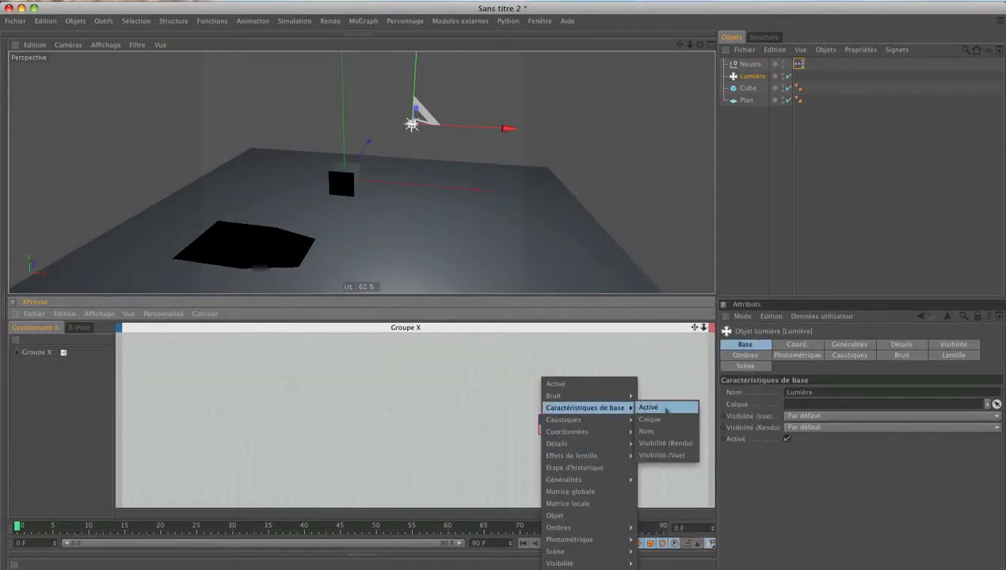
{"action": "left_click", "coordinate": [666, 408]}
{"action": "left_click", "coordinate": [558, 421], "text": "ctrl"}
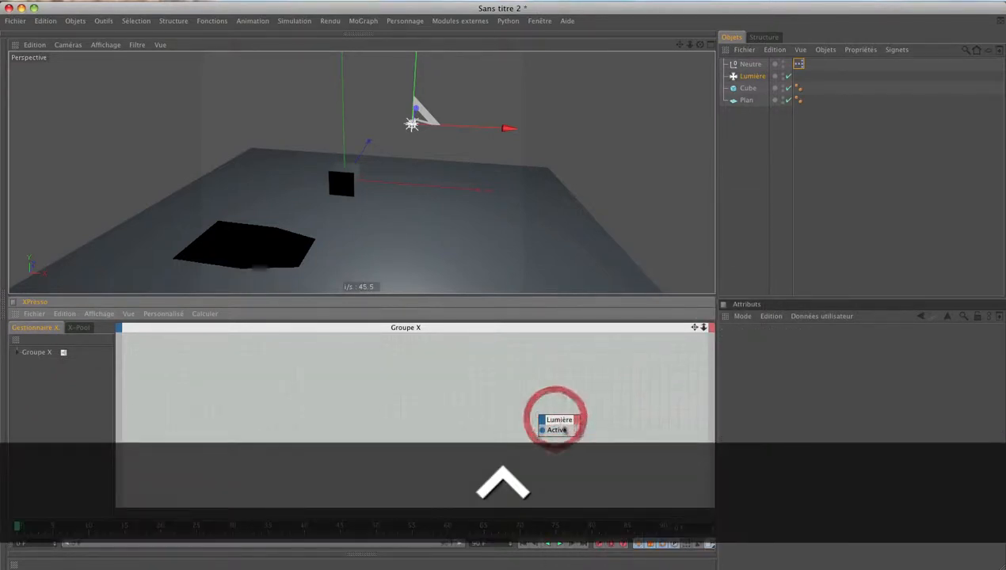
{"action": "left_click_drag", "start_coordinate": [560, 423], "coordinate": [606, 387]}
{"action": "left_click", "coordinate": [606, 387]}
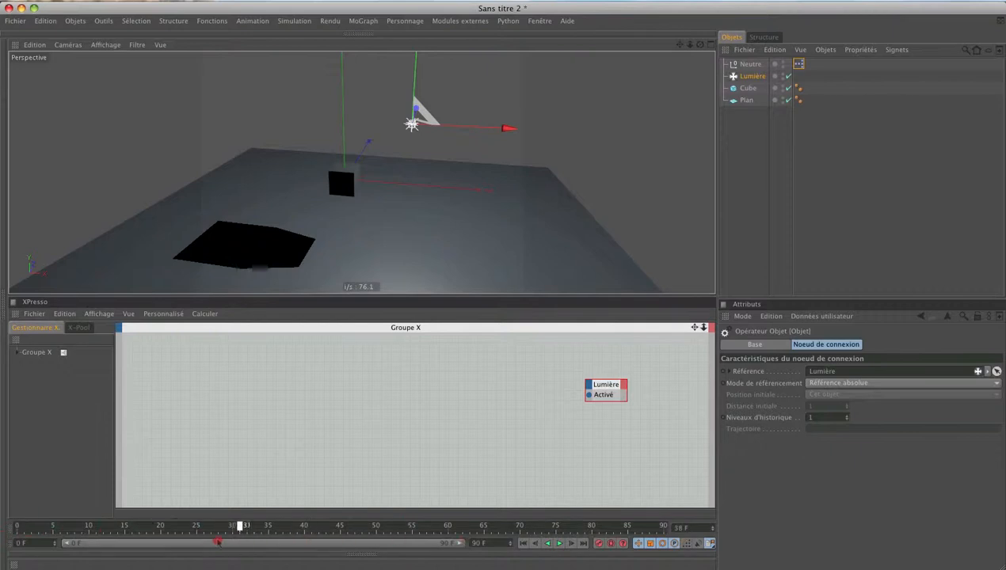
Add a Temps node to the XPresso group, on the side opposite the Lumière node.
{"action": "right_click", "coordinate": [191, 378]}
{"action": "mouse_move", "coordinate": [259, 384]}
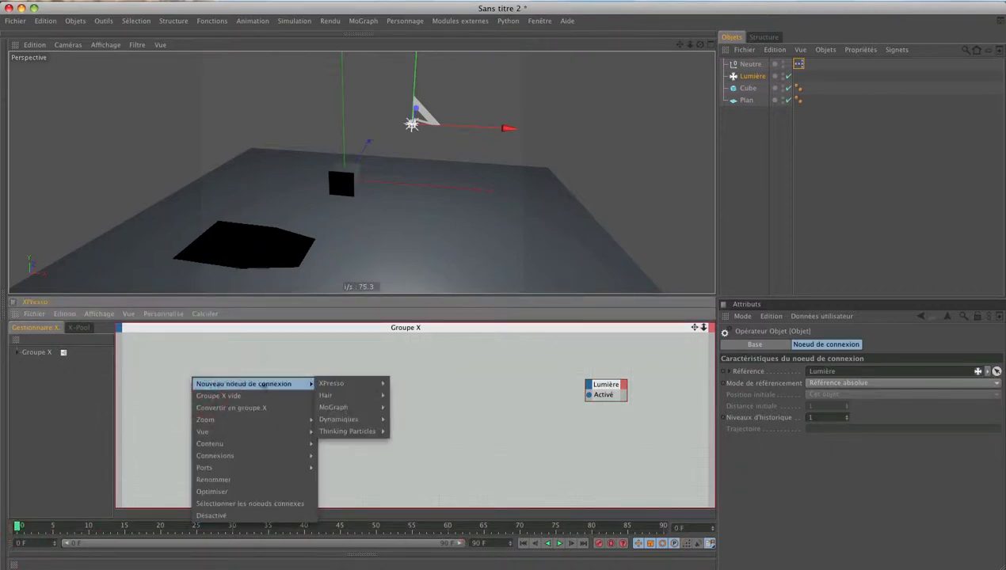
{"action": "mouse_move", "coordinate": [355, 387]}
{"action": "mouse_move", "coordinate": [401, 386]}
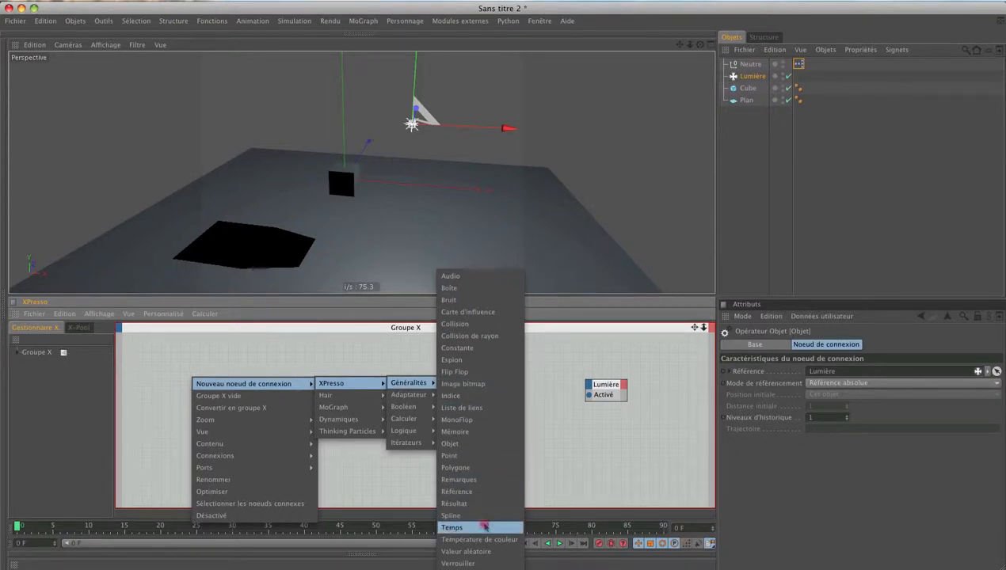
{"action": "left_click", "coordinate": [480, 528]}
Add an Image output port to the Temps node and move the node toward the near edge of the group.
{"action": "left_click", "coordinate": [209, 375]}
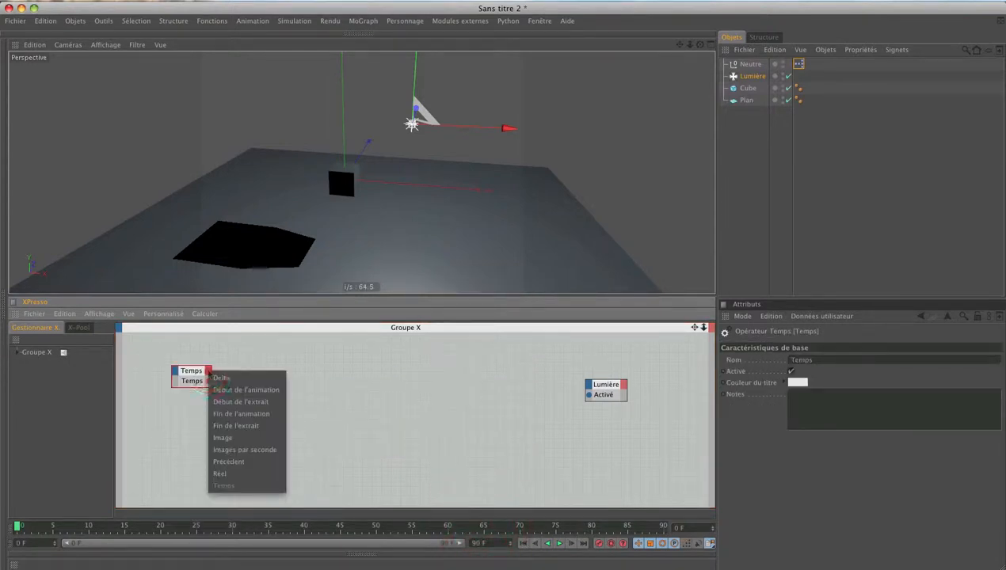
{"action": "left_click", "coordinate": [233, 438]}
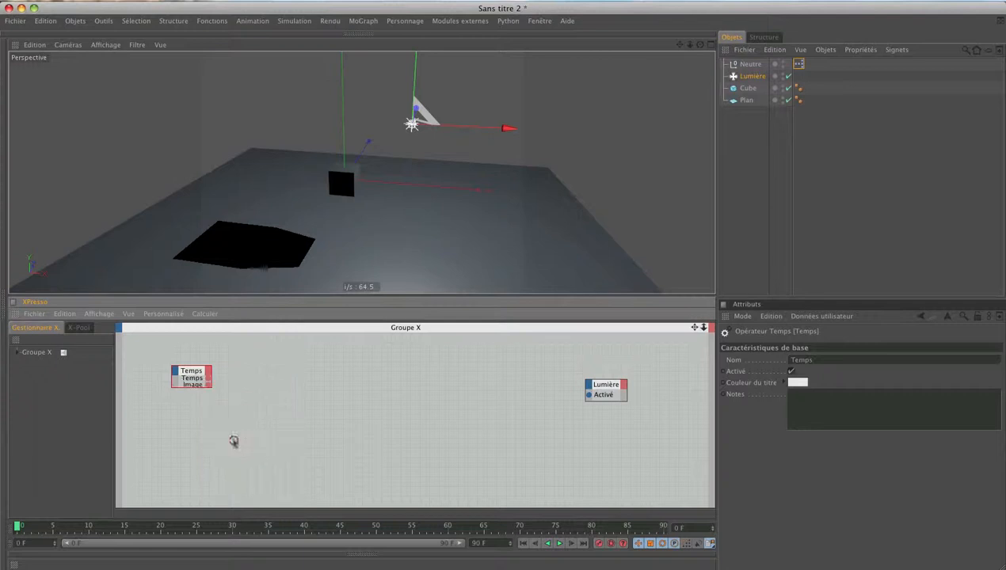
{"action": "left_click_drag", "start_coordinate": [195, 372], "coordinate": [172, 381]}
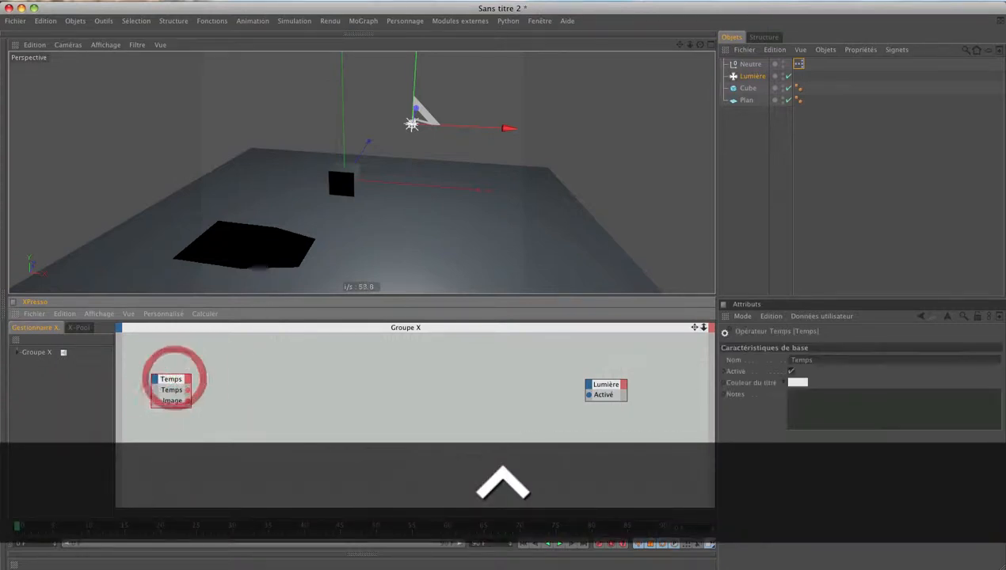
Add a Résultat node to the XPresso group and place it below the Temps node.
{"action": "right_click", "coordinate": [191, 445]}
{"action": "mouse_move", "coordinate": [254, 432]}
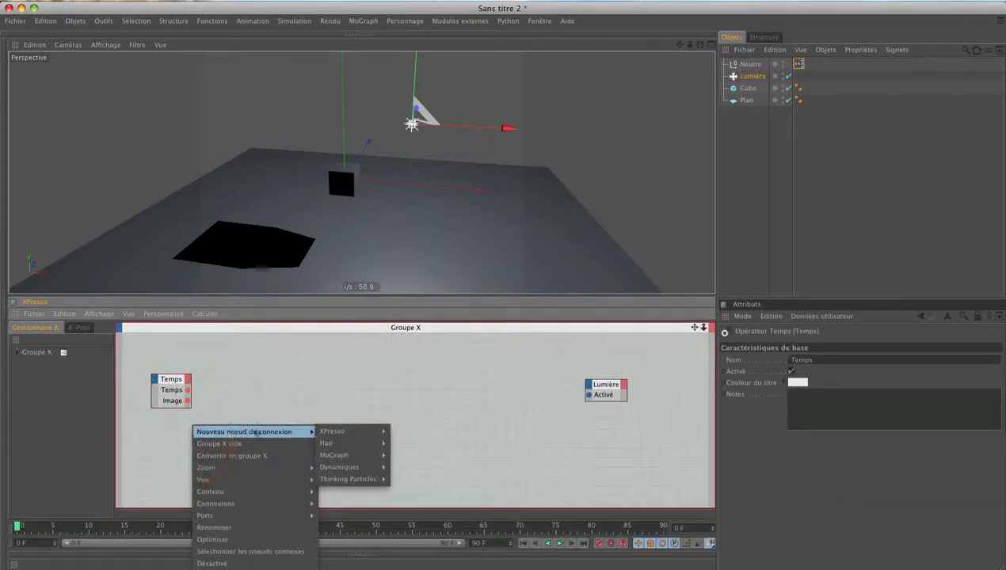
{"action": "mouse_move", "coordinate": [341, 431]}
{"action": "mouse_move", "coordinate": [413, 478]}
{"action": "mouse_move", "coordinate": [424, 432]}
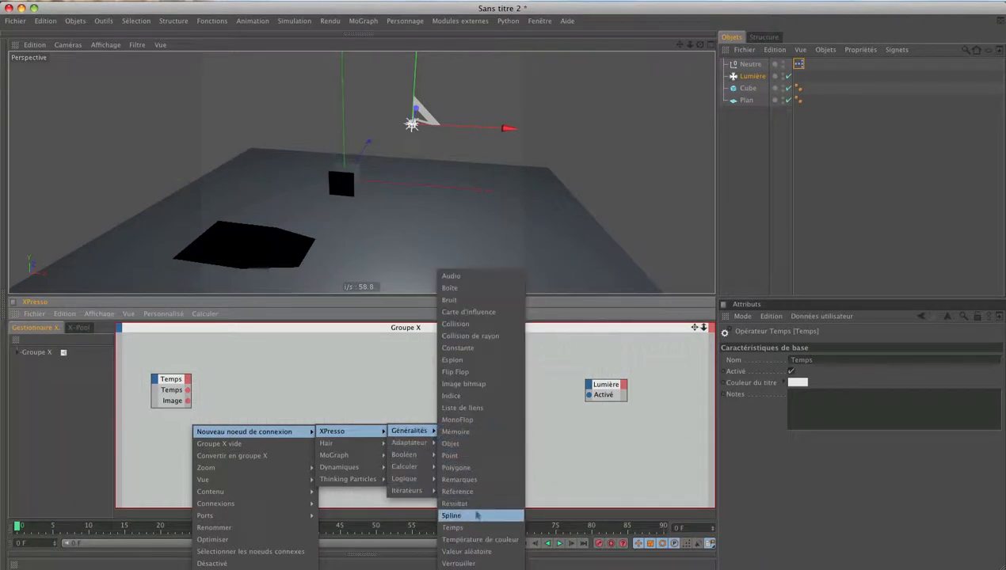
{"action": "left_click", "coordinate": [476, 504]}
{"action": "left_click_drag", "start_coordinate": [200, 445], "coordinate": [292, 482]}
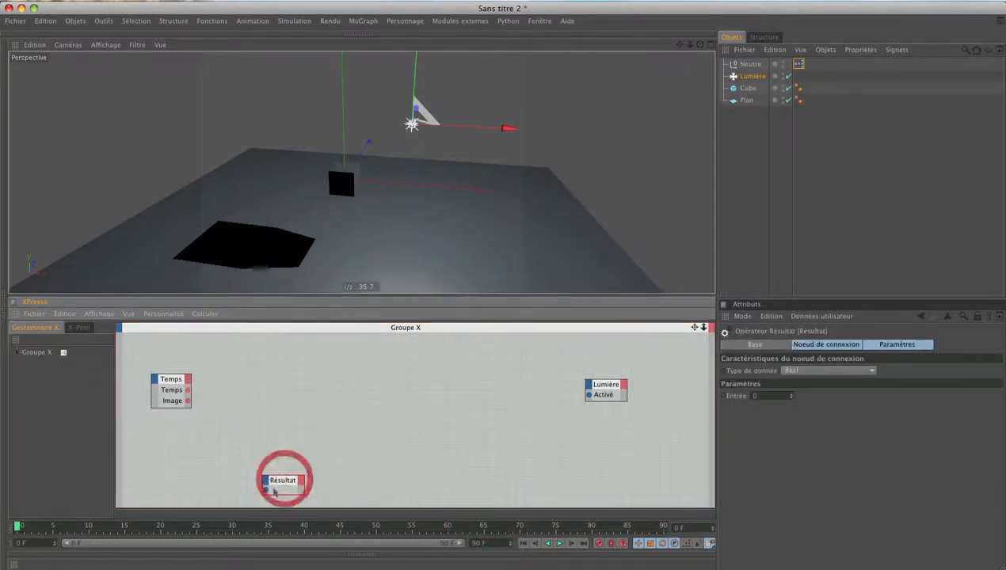
Link the Temps node's Image output to the Résultat node's input and scrub the timeline to frame 19 to test it.
{"action": "left_click_drag", "start_coordinate": [198, 431], "coordinate": [188, 401]}
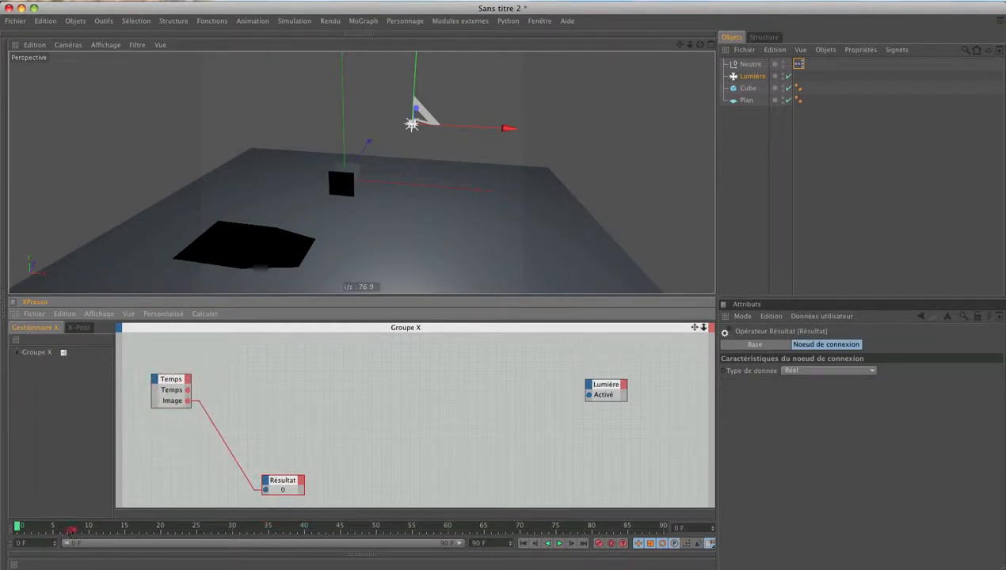
{"action": "left_click_drag", "start_coordinate": [71, 530], "coordinate": [154, 527]}
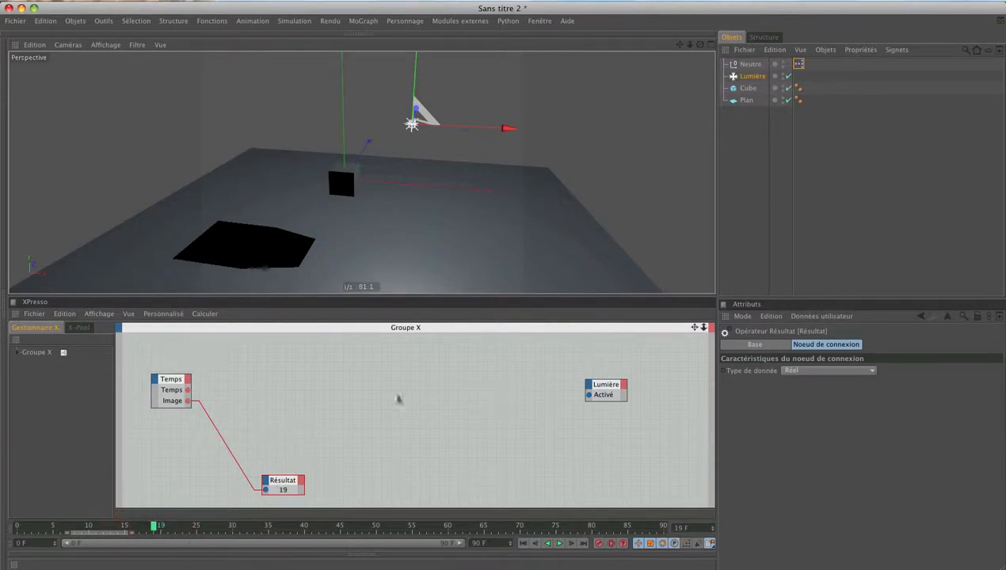
{"action": "left_click", "coordinate": [398, 397]}
Add a Maths node between Temps and Lumière and feed its first input from the Temps node's Image output.
{"action": "right_click", "coordinate": [405, 390]}
{"action": "mouse_move", "coordinate": [491, 395]}
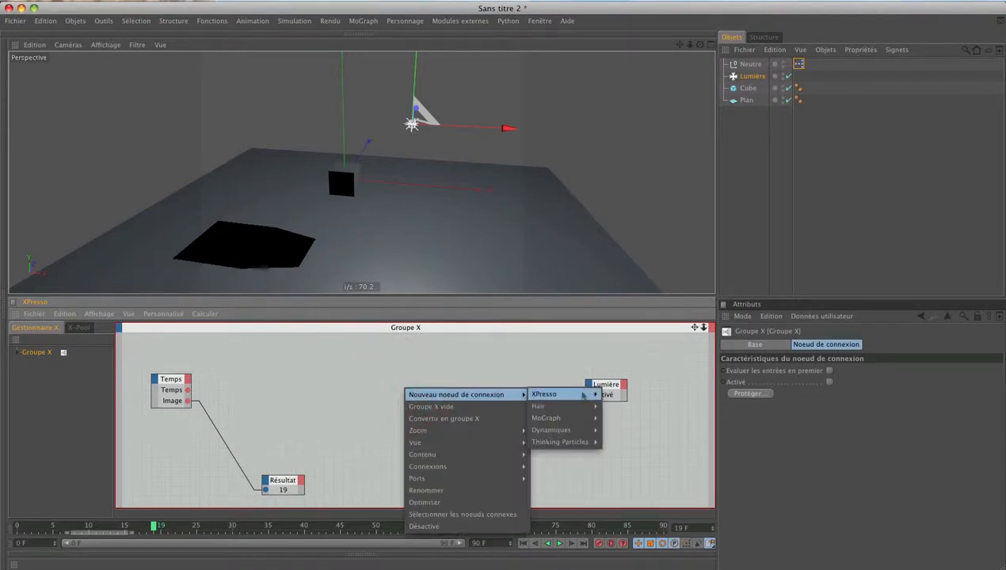
{"action": "mouse_move", "coordinate": [583, 395]}
{"action": "mouse_move", "coordinate": [630, 430]}
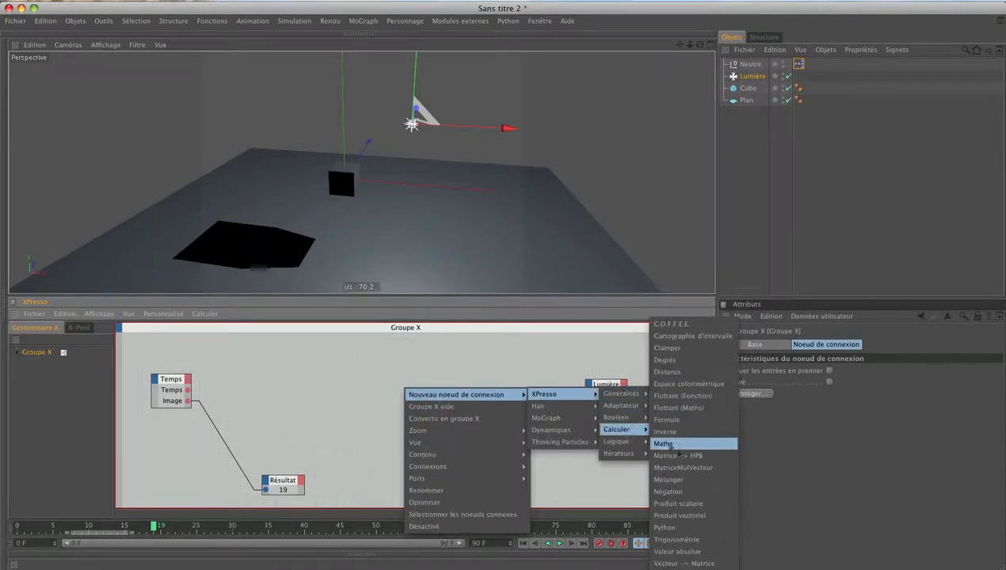
{"action": "left_click", "coordinate": [680, 445]}
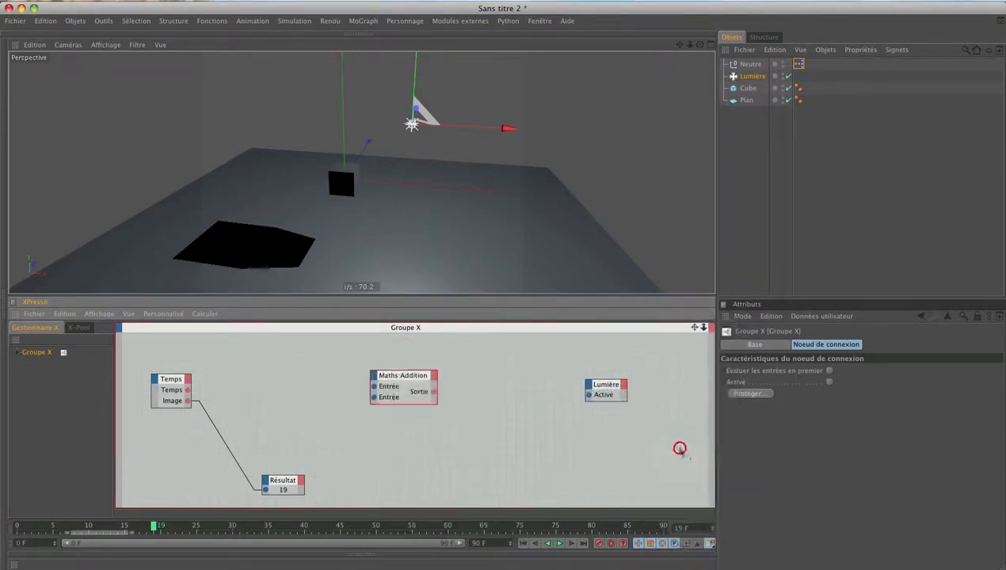
{"action": "left_click_drag", "start_coordinate": [416, 381], "coordinate": [189, 401]}
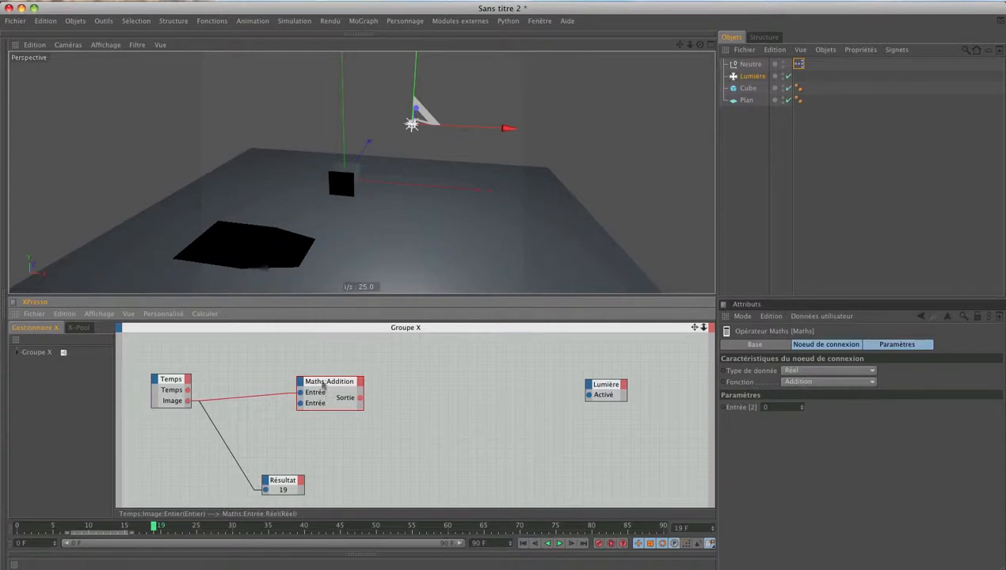
Set the Maths node's function to Modulo and its Entrée [2] parameter to 5.
{"action": "left_click_drag", "start_coordinate": [323, 385], "coordinate": [291, 378]}
{"action": "left_click", "coordinate": [799, 382]}
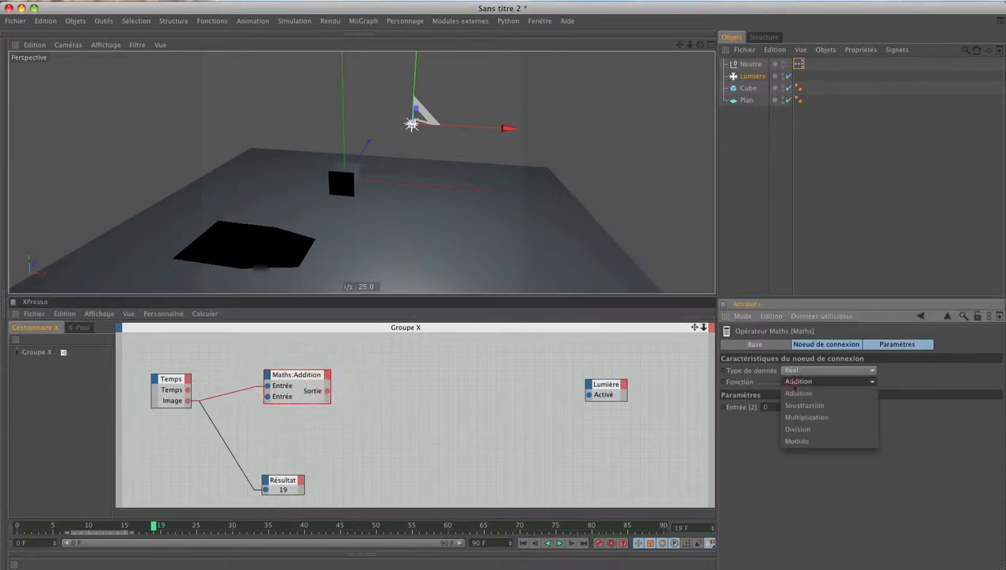
{"action": "left_click", "coordinate": [798, 442]}
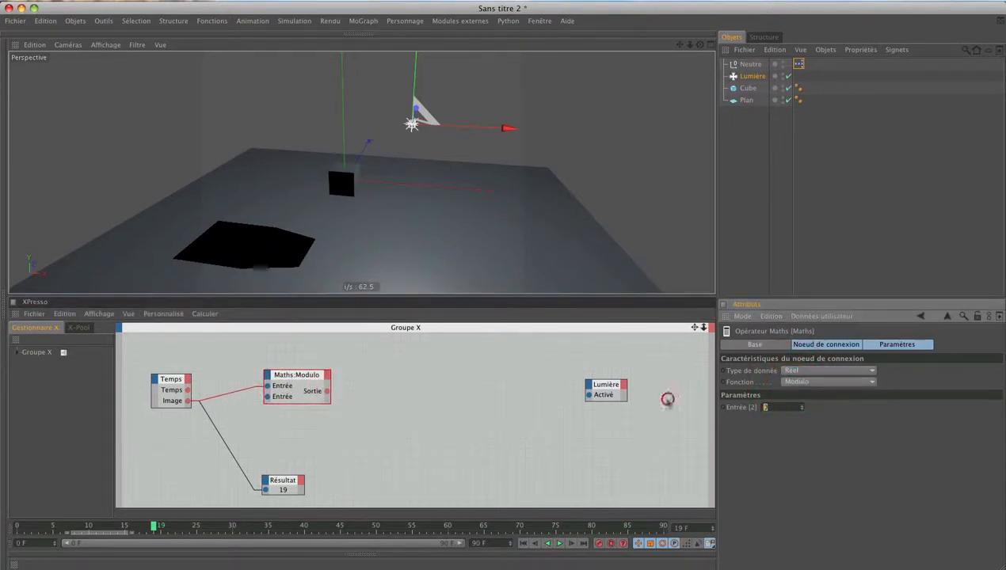
{"action": "type", "text": "5"}
{"action": "key", "text": "Return"}
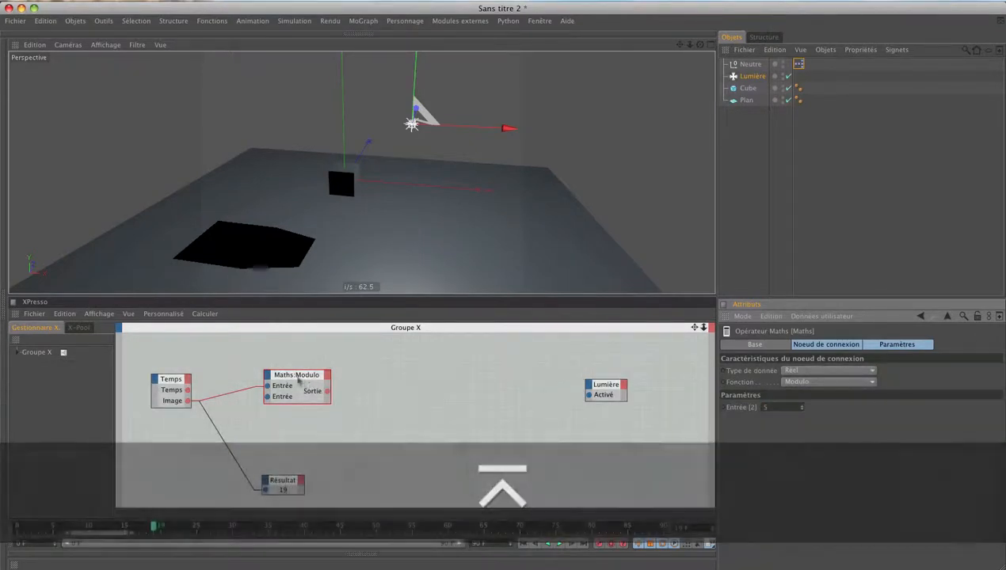
Connect the Modulo node's Sortie to the Résultat node and rearrange both nodes so the link runs forward.
{"action": "left_click", "coordinate": [303, 381]}
{"action": "left_click_drag", "start_coordinate": [303, 381], "coordinate": [341, 402]}
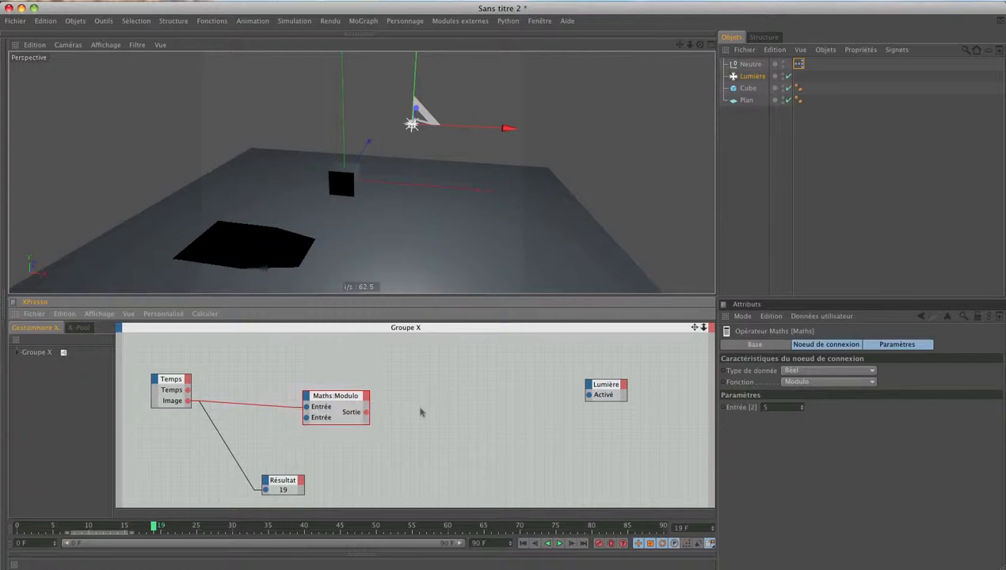
{"action": "left_click_drag", "start_coordinate": [265, 489], "coordinate": [366, 412]}
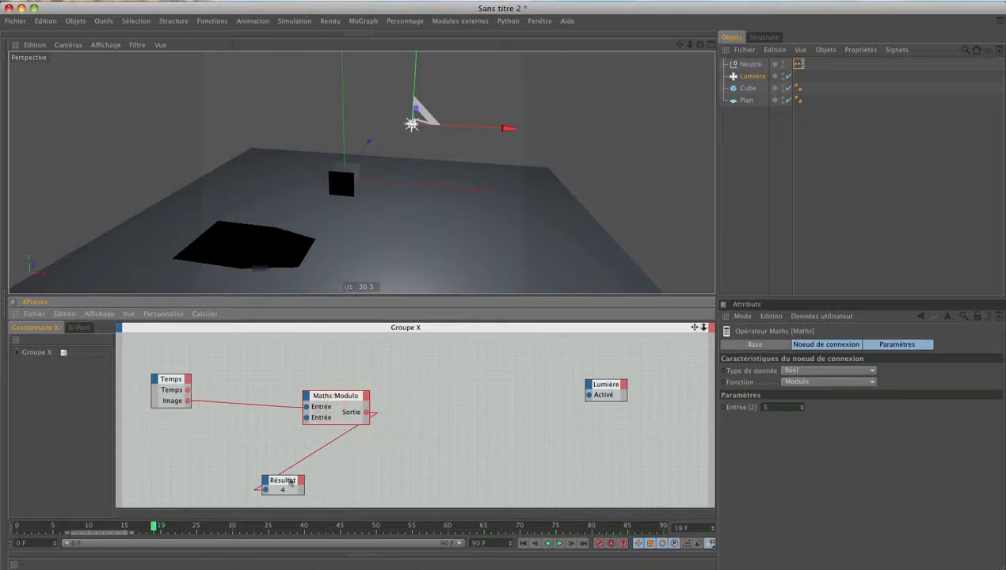
{"action": "left_click_drag", "start_coordinate": [284, 477], "coordinate": [472, 460]}
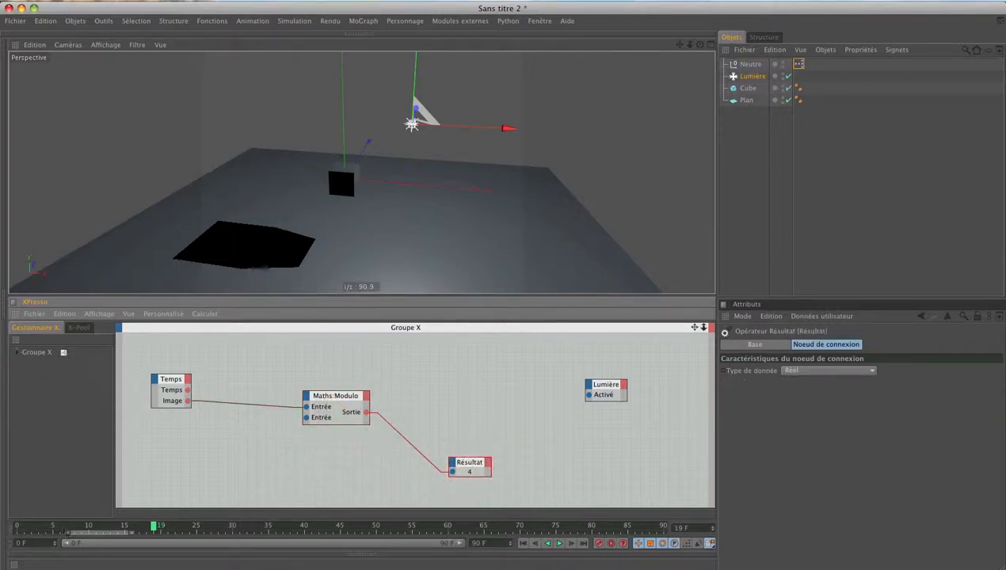
Return the timeline to frame 0, advance to frame 1 and on to frame 6, checking the modulo value in the Résultat node.
{"action": "left_click", "coordinate": [16, 525]}
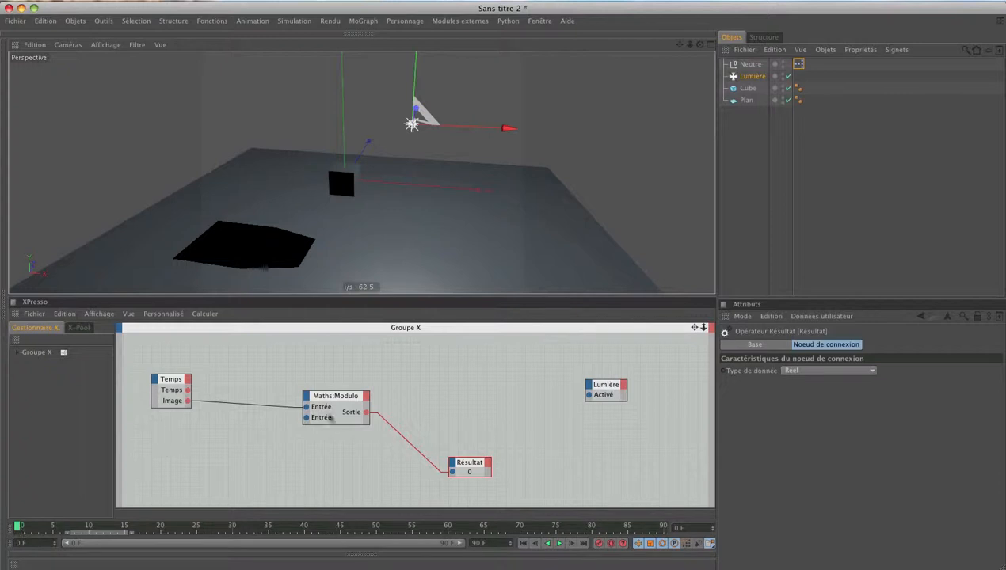
{"action": "left_click", "coordinate": [325, 402]}
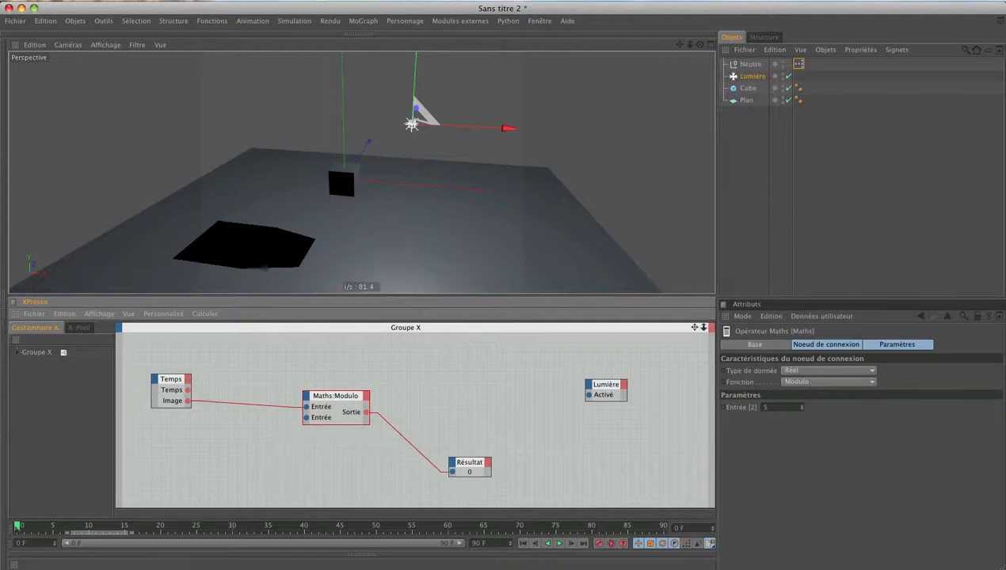
{"action": "left_click_drag", "start_coordinate": [16, 528], "coordinate": [21, 528]}
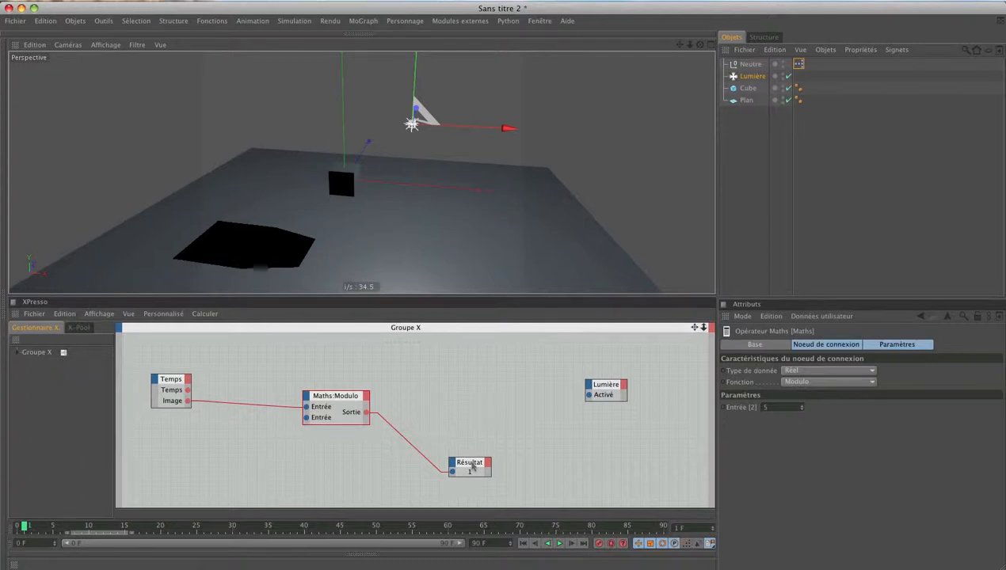
{"action": "left_click", "coordinate": [471, 466]}
{"action": "left_click", "coordinate": [320, 400]}
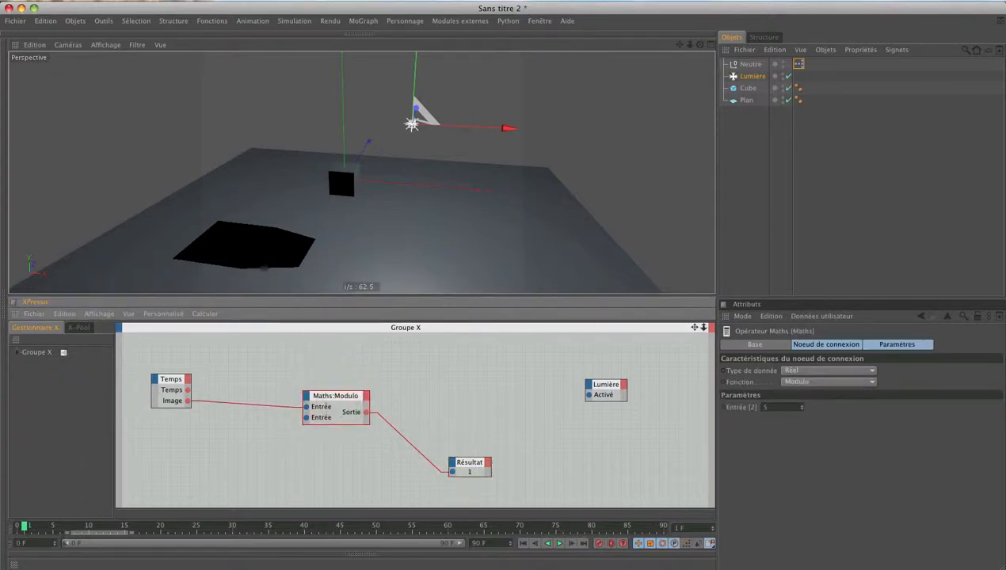
{"action": "key", "text": "F8"}
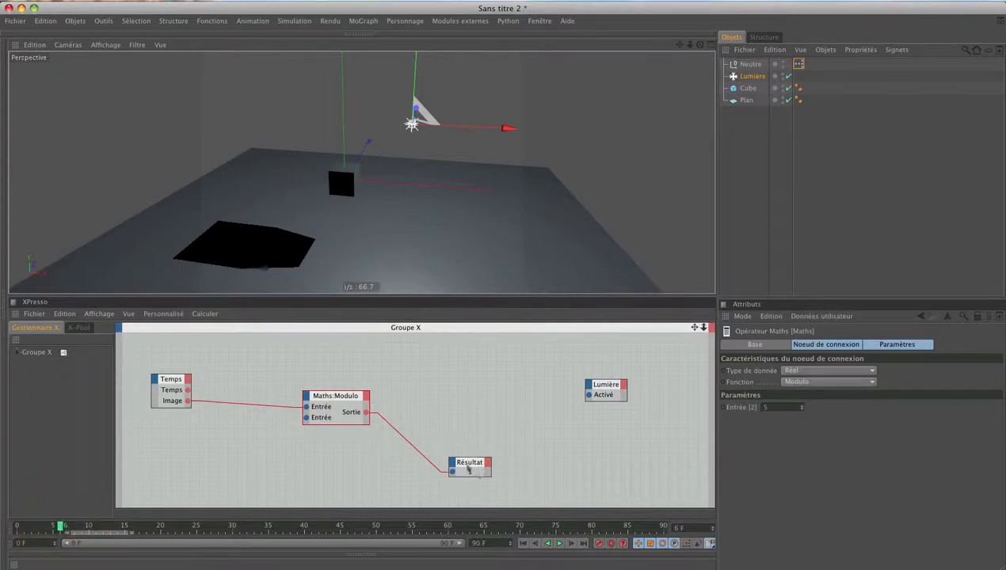
Show the division image illustrating 8 divided by 3 with its remainder, and close it.
{"action": "left_click_drag", "start_coordinate": [1004, 220], "coordinate": [612, 197]}
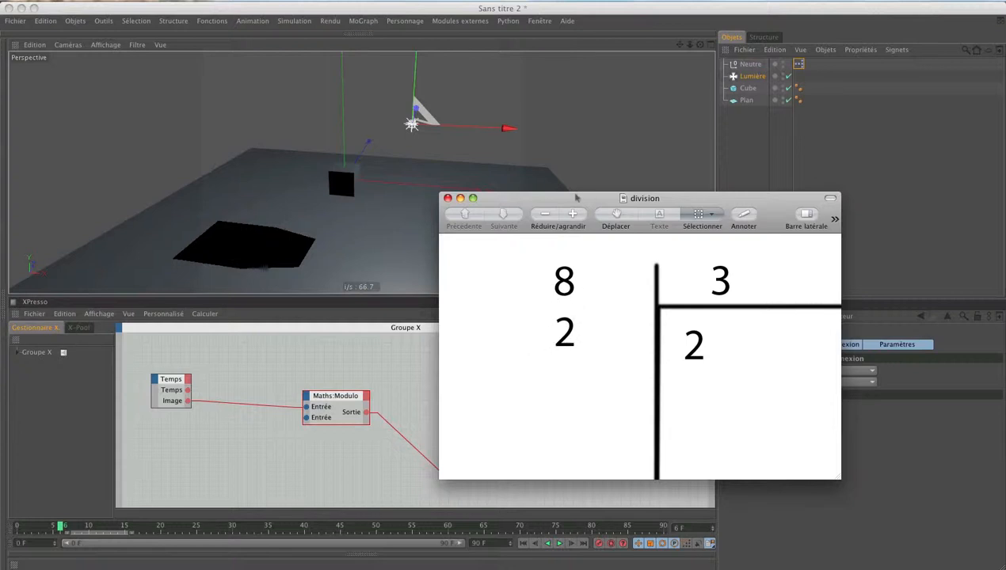
{"action": "left_click_drag", "start_coordinate": [559, 199], "coordinate": [359, 187]}
{"action": "key", "text": "super+w"}
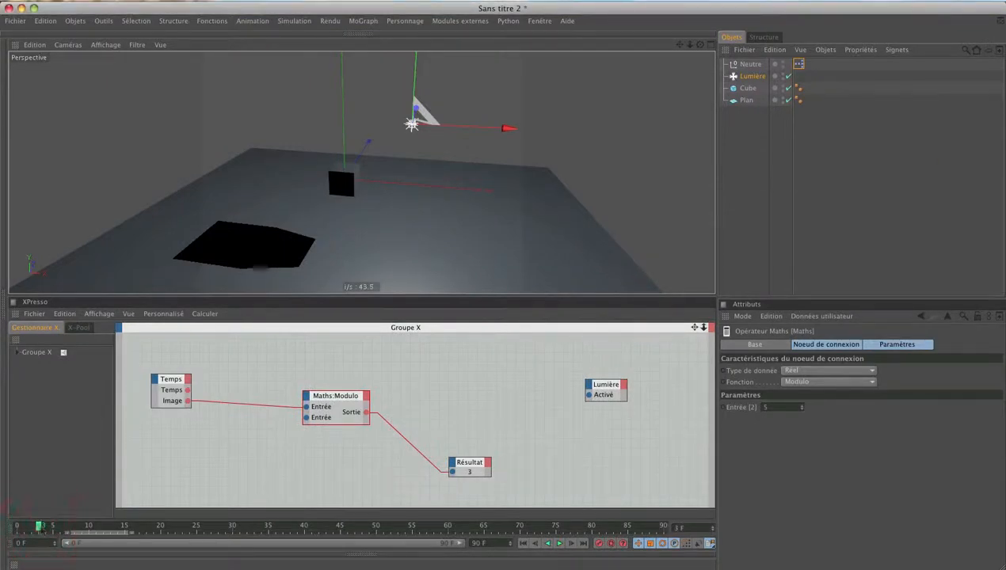
Scrub the timeline between frames 3 and 20 and compare the Résultat node's value with the Modulo node's second input.
{"action": "mouse_move", "coordinate": [38, 529]}
{"action": "left_mouse_down"}
{"action": "mouse_move", "coordinate": [25, 528]}
{"action": "mouse_move", "coordinate": [36, 529]}
{"action": "left_mouse_up"}
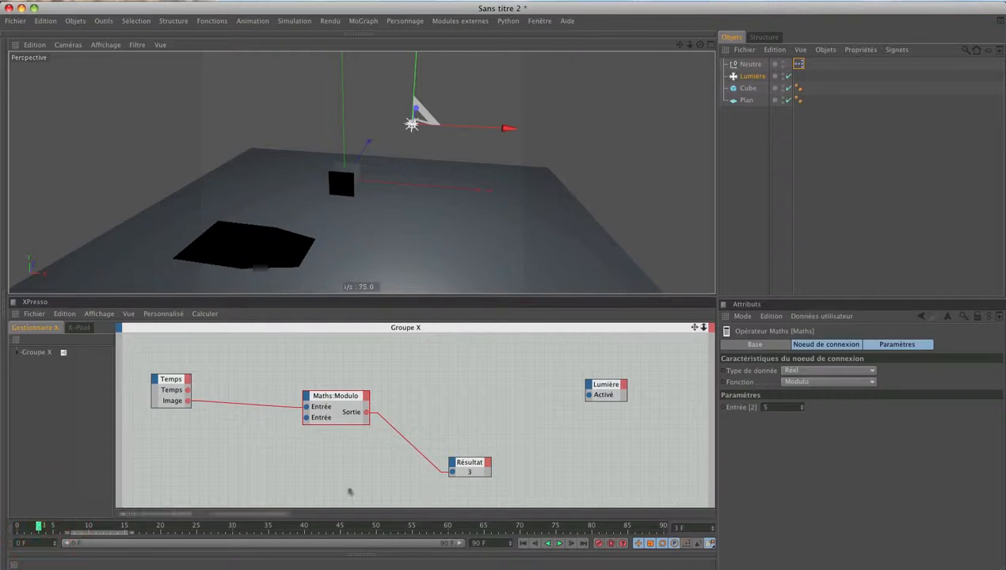
{"action": "left_click", "coordinate": [70, 527]}
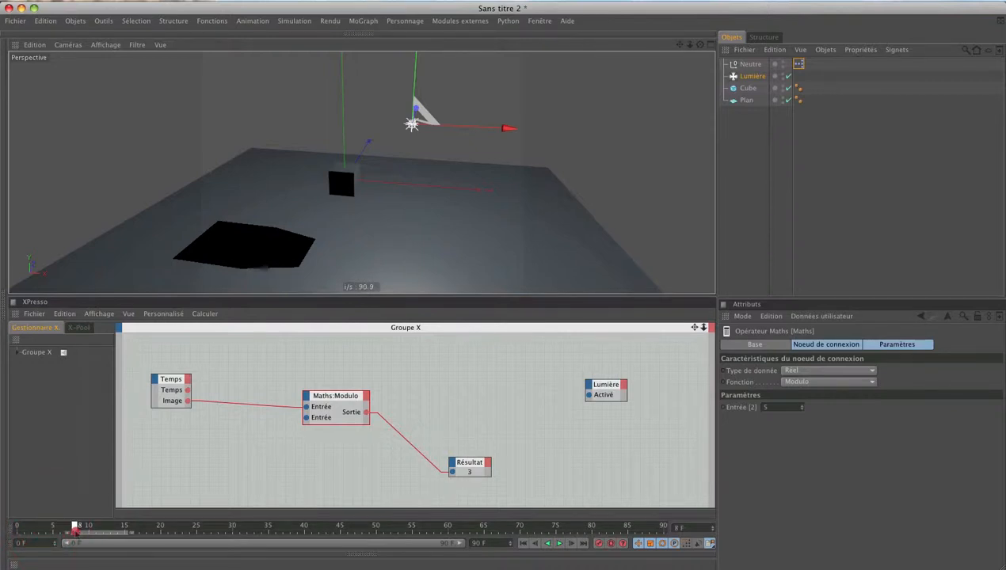
{"action": "left_click", "coordinate": [68, 529]}
{"action": "left_click_drag", "start_coordinate": [61, 528], "coordinate": [69, 527]}
{"action": "left_click", "coordinate": [81, 528]}
{"action": "left_click_drag", "start_coordinate": [82, 528], "coordinate": [55, 528]}
{"action": "left_click_drag", "start_coordinate": [55, 528], "coordinate": [160, 528]}
{"action": "left_click", "coordinate": [354, 396]}
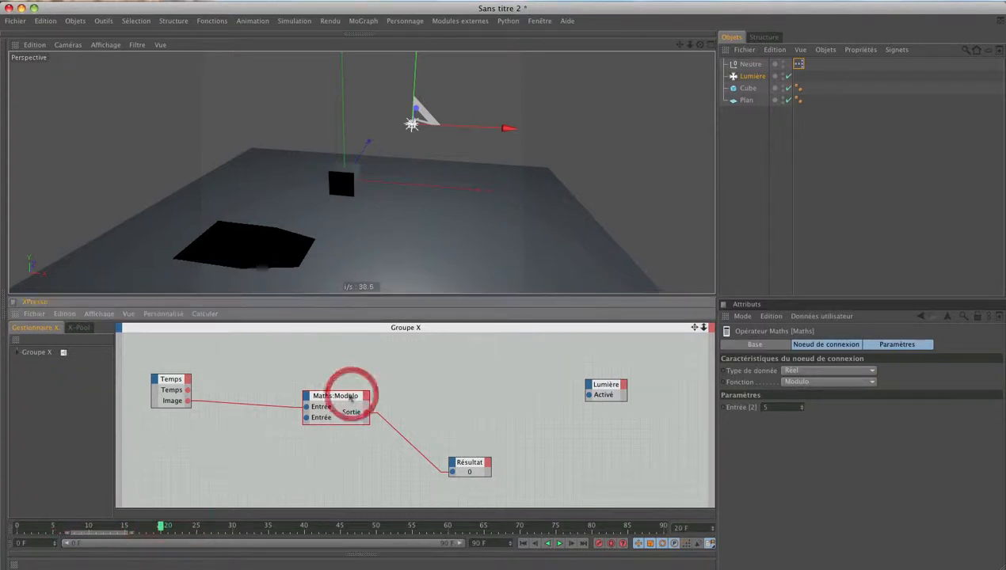
{"action": "left_click_drag", "start_coordinate": [772, 408], "coordinate": [665, 419]}
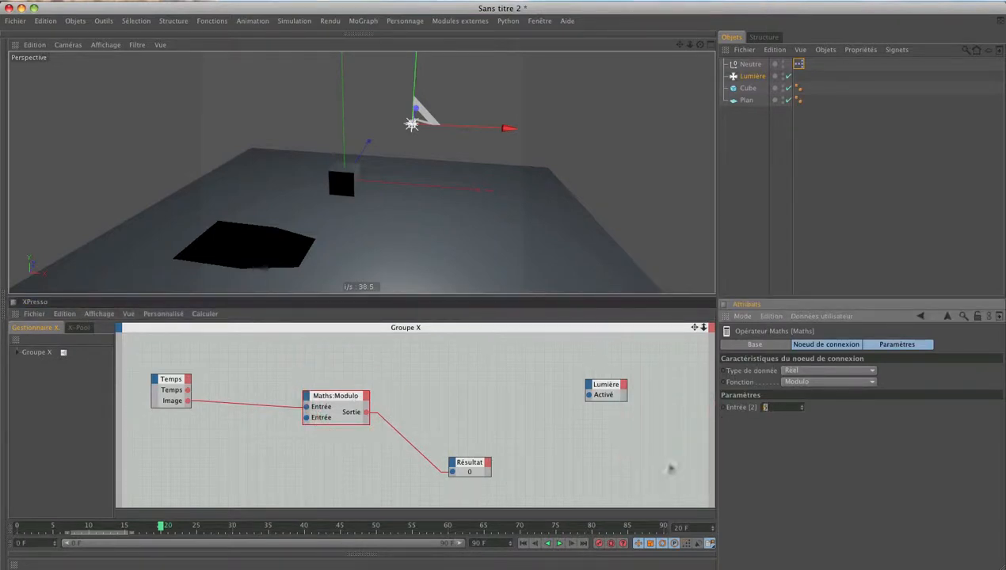
Add a Comparer logic node and place it between the Modulo and Lumière nodes.
{"action": "right_click", "coordinate": [444, 398]}
{"action": "mouse_move", "coordinate": [495, 399]}
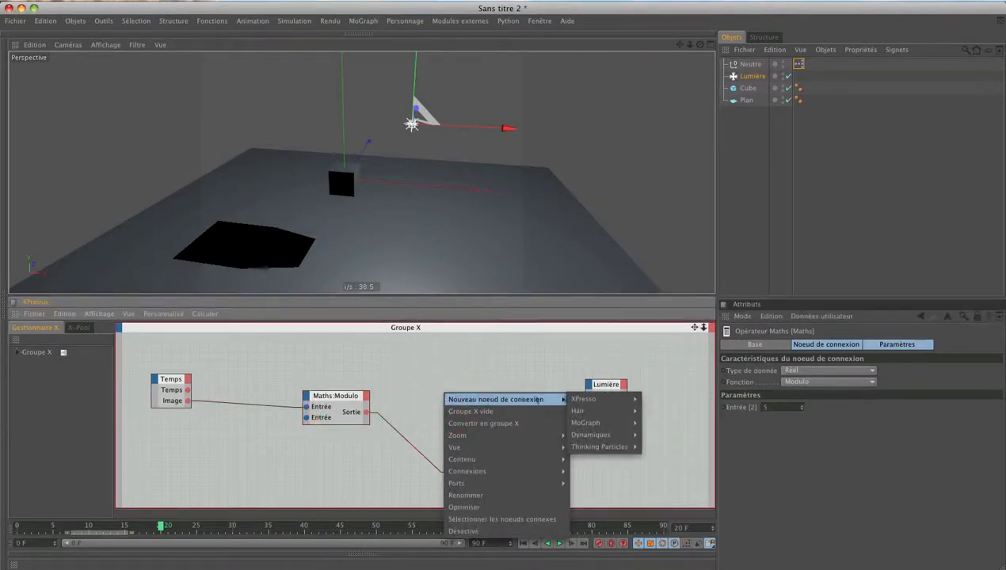
{"action": "mouse_move", "coordinate": [586, 399]}
{"action": "mouse_move", "coordinate": [661, 399]}
{"action": "mouse_move", "coordinate": [657, 447]}
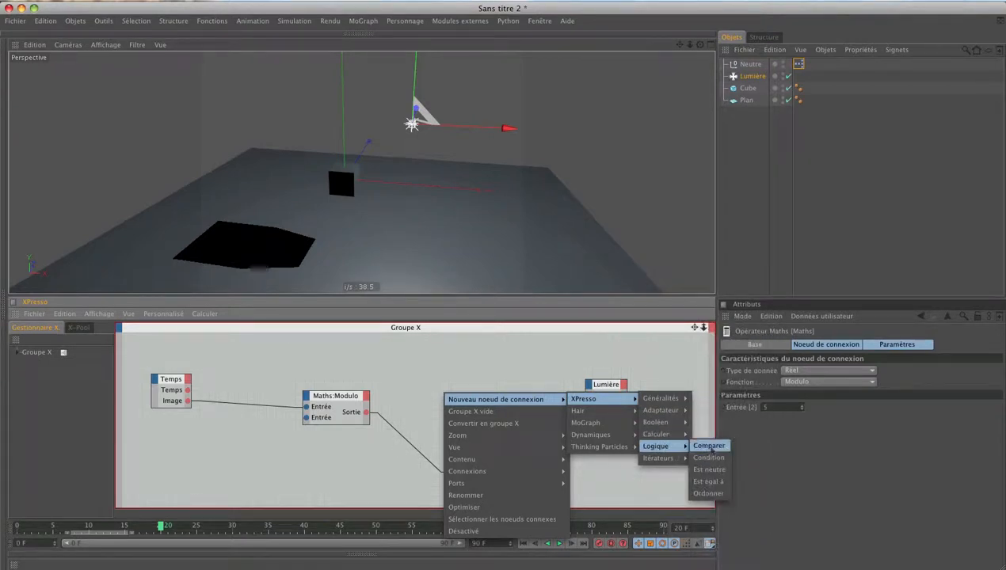
{"action": "left_click", "coordinate": [709, 446]}
{"action": "left_click_drag", "start_coordinate": [425, 381], "coordinate": [449, 373]}
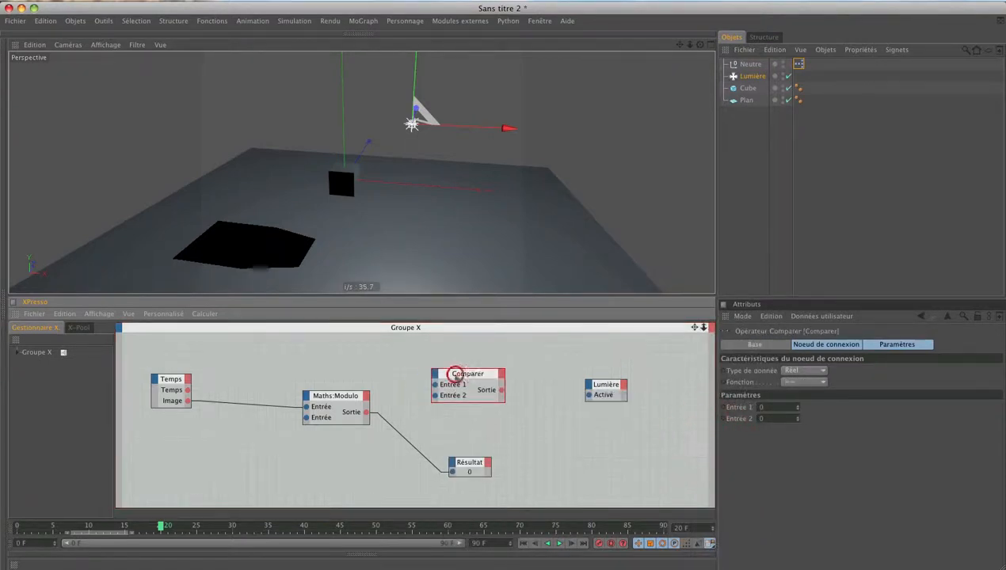
Connect the Modulo node's Sortie to the Comparer node's Entrée 1 and lower the Comparer node slightly.
{"action": "left_click_drag", "start_coordinate": [376, 413], "coordinate": [375, 412]}
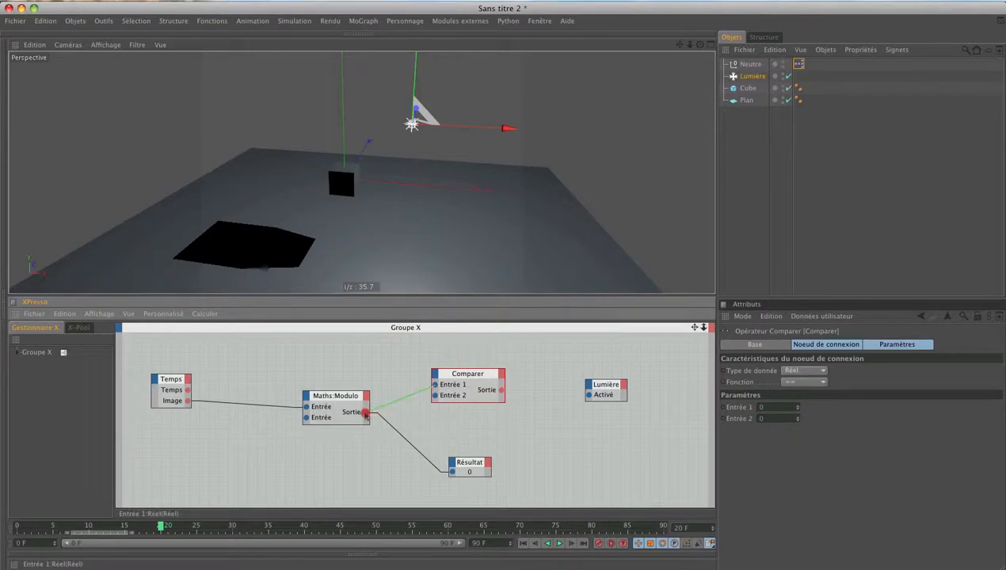
{"action": "left_click_drag", "start_coordinate": [469, 375], "coordinate": [459, 394]}
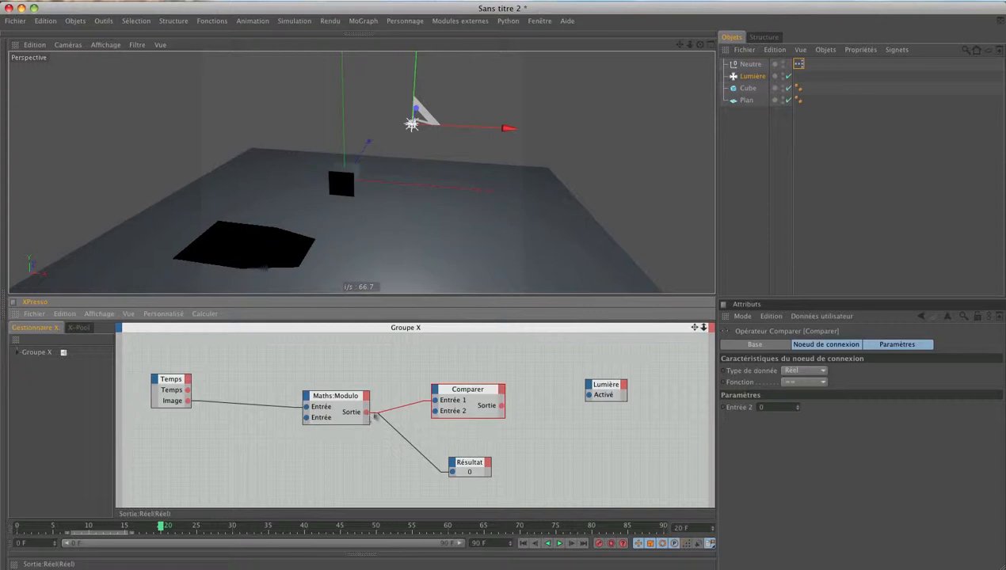
{"action": "left_click", "coordinate": [456, 389]}
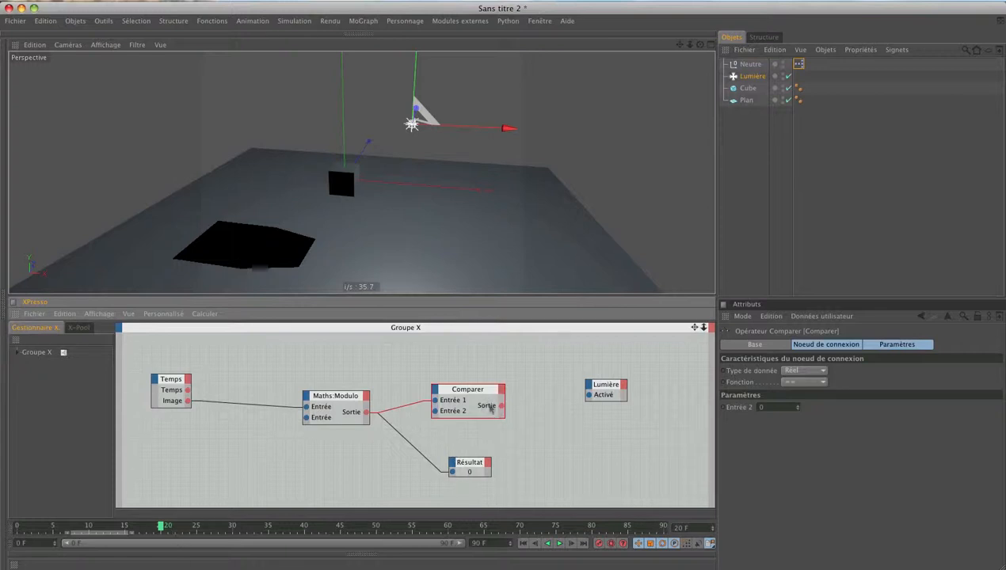
Connect the Comparer node's Sortie to the Résultat node instead of the Modulo output, place Résultat below Lumière, and refresh the view.
{"action": "left_click_drag", "start_coordinate": [451, 472], "coordinate": [502, 405]}
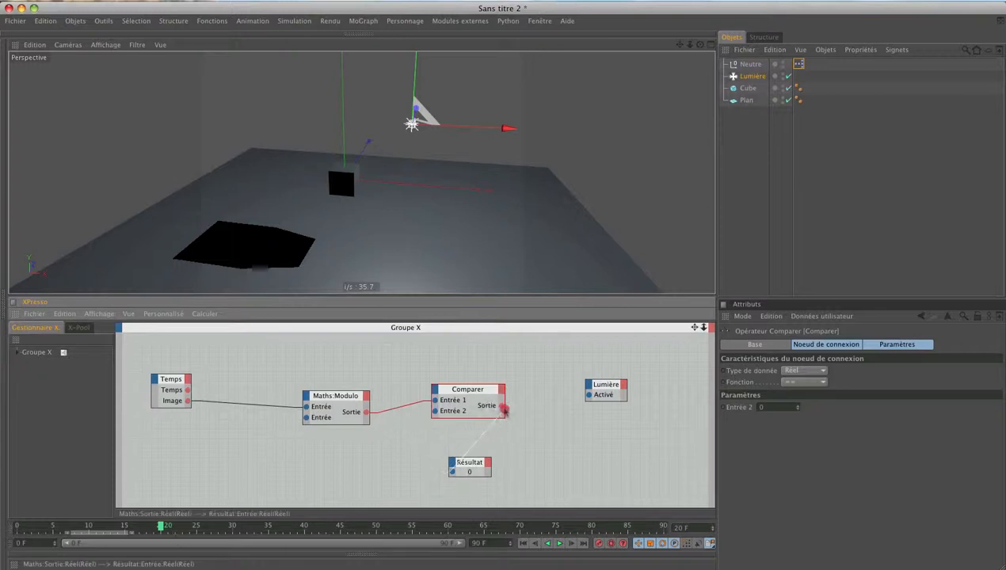
{"action": "left_click_drag", "start_coordinate": [476, 468], "coordinate": [578, 445]}
{"action": "left_click", "coordinate": [476, 476]}
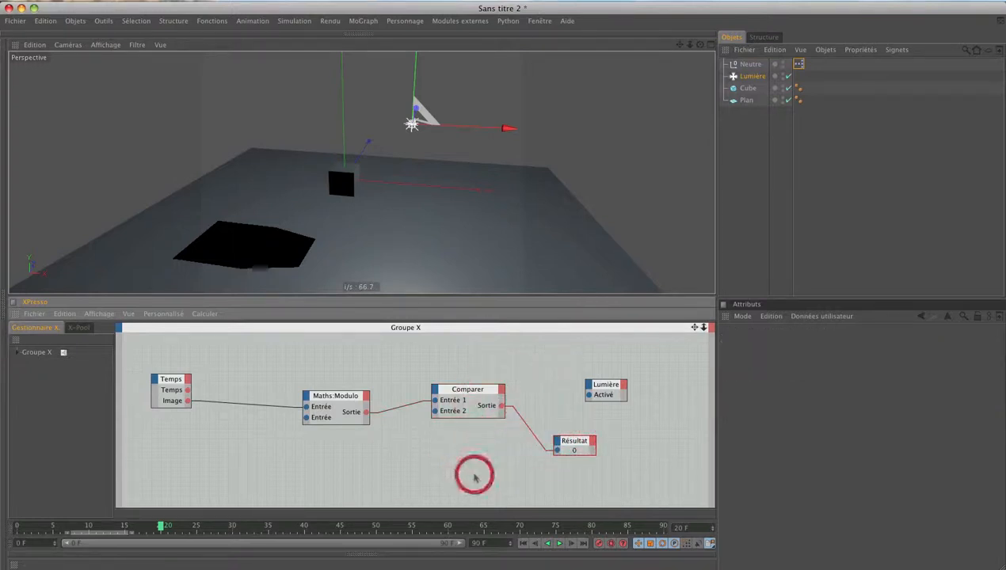
{"action": "key", "text": "a"}
{"action": "key", "text": "a"}
{"action": "key", "text": "a"}
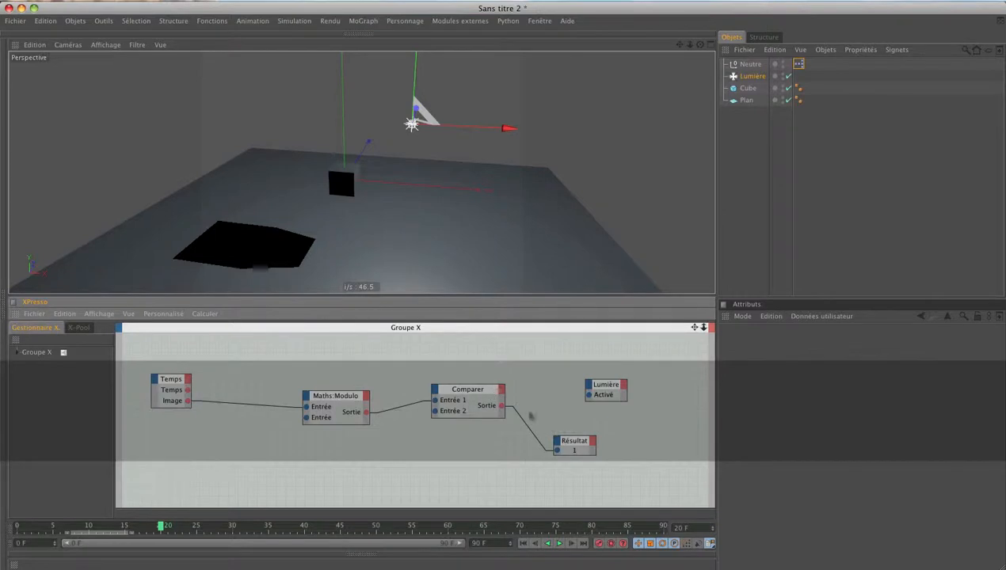
Connect the Comparer node's Sortie to the Lumière node's Activé port and play the animation from the first frame.
{"action": "left_click_drag", "start_coordinate": [502, 406], "coordinate": [590, 397]}
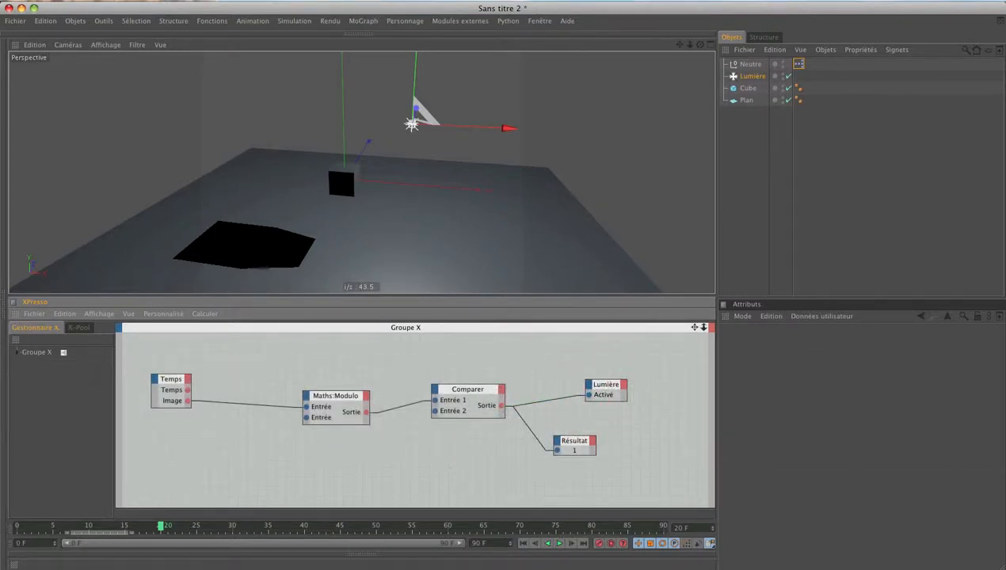
{"action": "left_click", "coordinate": [572, 545]}
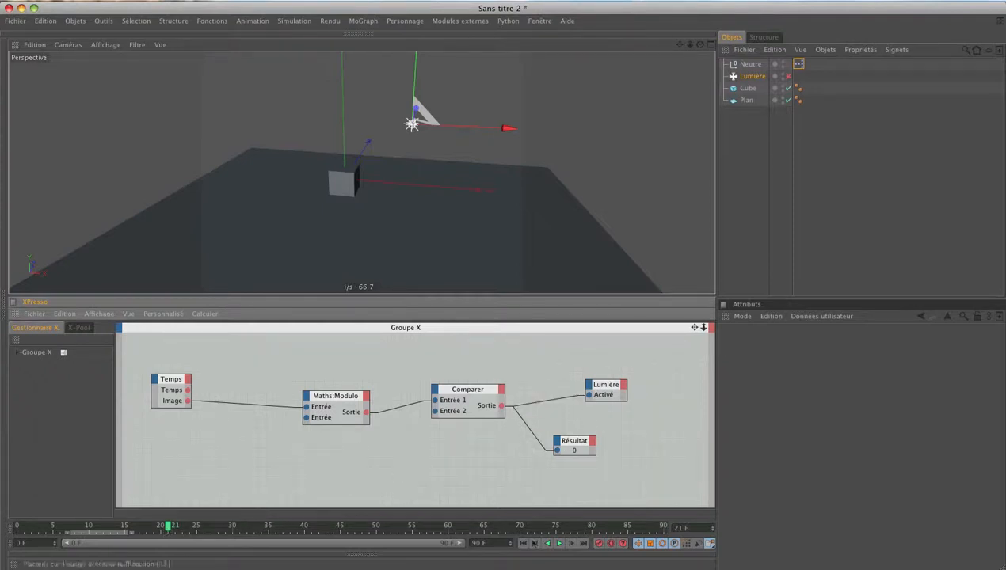
{"action": "left_click", "coordinate": [523, 543]}
{"action": "left_click", "coordinate": [559, 544]}
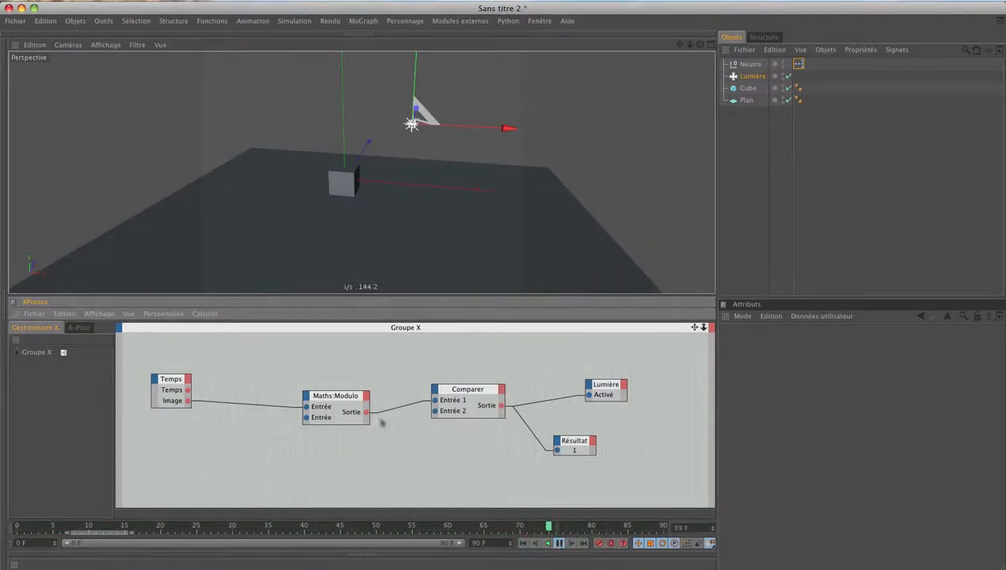
Set the Modulo node's second input to 50.
{"action": "left_click", "coordinate": [345, 399]}
{"action": "left_click_drag", "start_coordinate": [785, 410], "coordinate": [703, 406]}
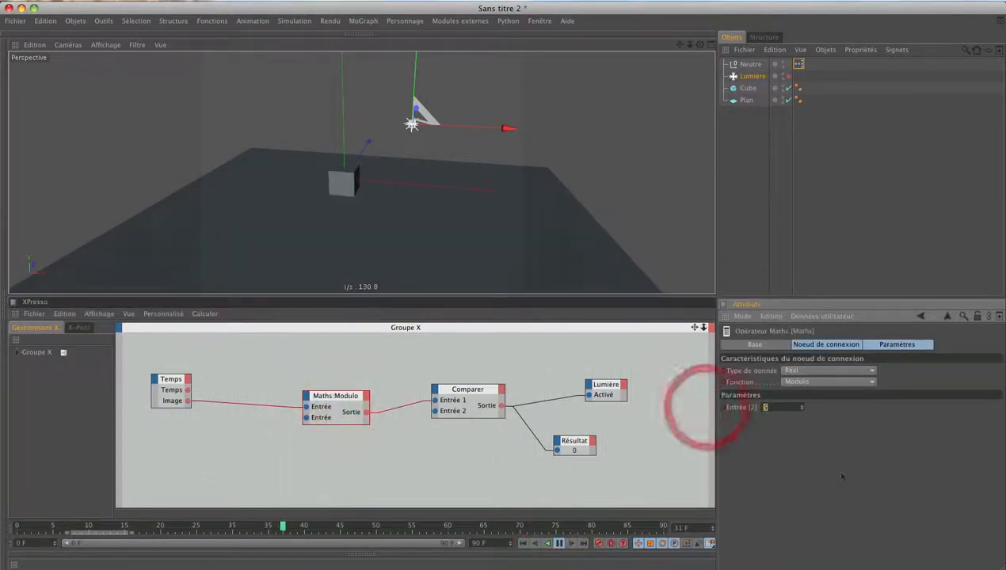
{"action": "type", "text": "50"}
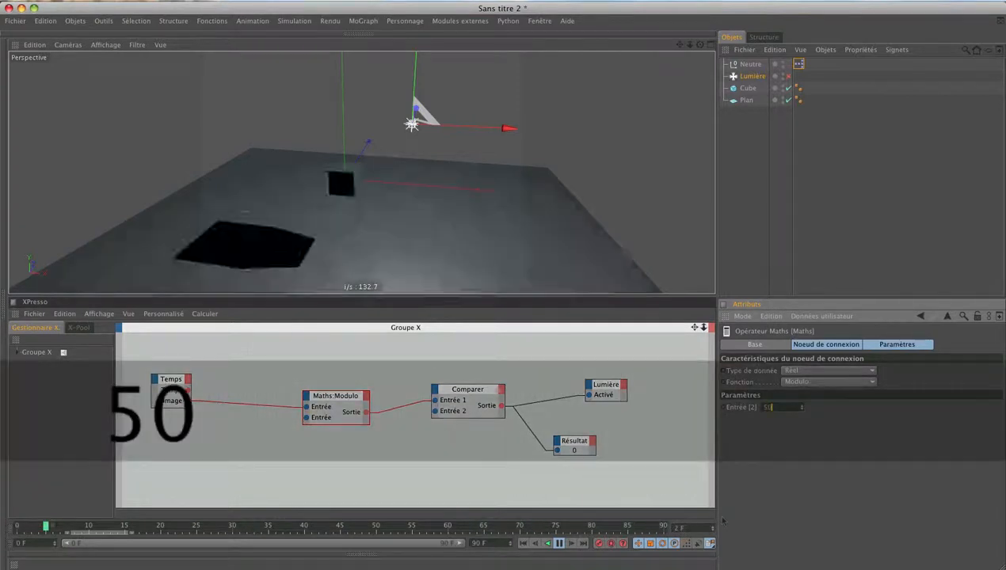
{"action": "key", "text": "Return"}
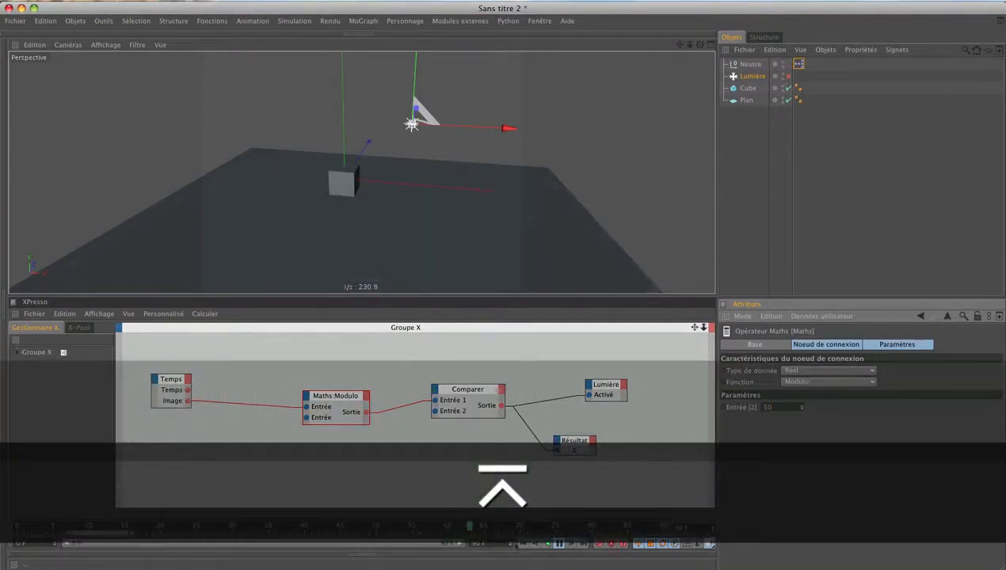
Extend the timeline's end to 9000 frames, then stop playback and return to the first frame.
{"action": "left_click_drag", "start_coordinate": [489, 544], "coordinate": [412, 542]}
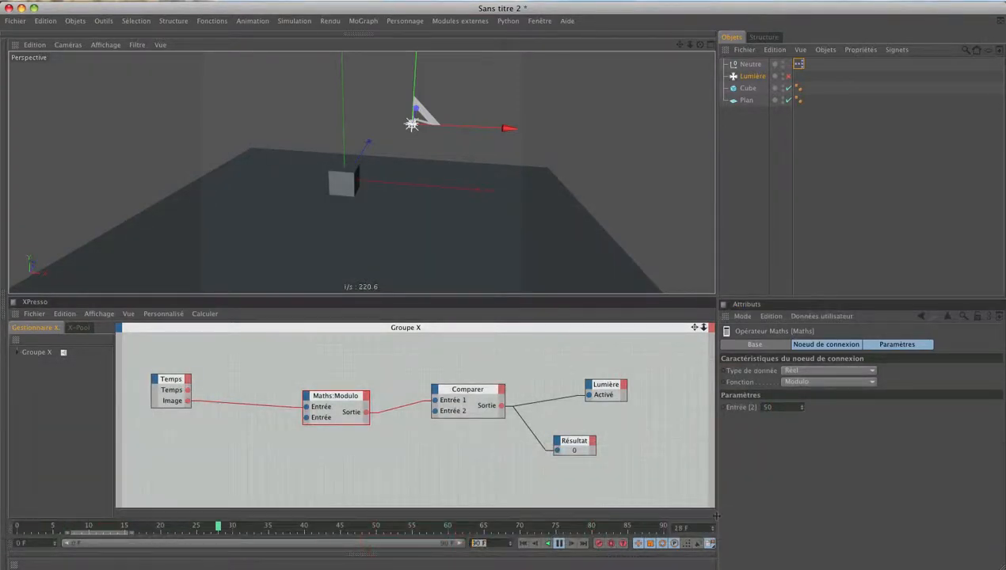
{"action": "type", "text": "9000"}
{"action": "key", "text": "Return"}
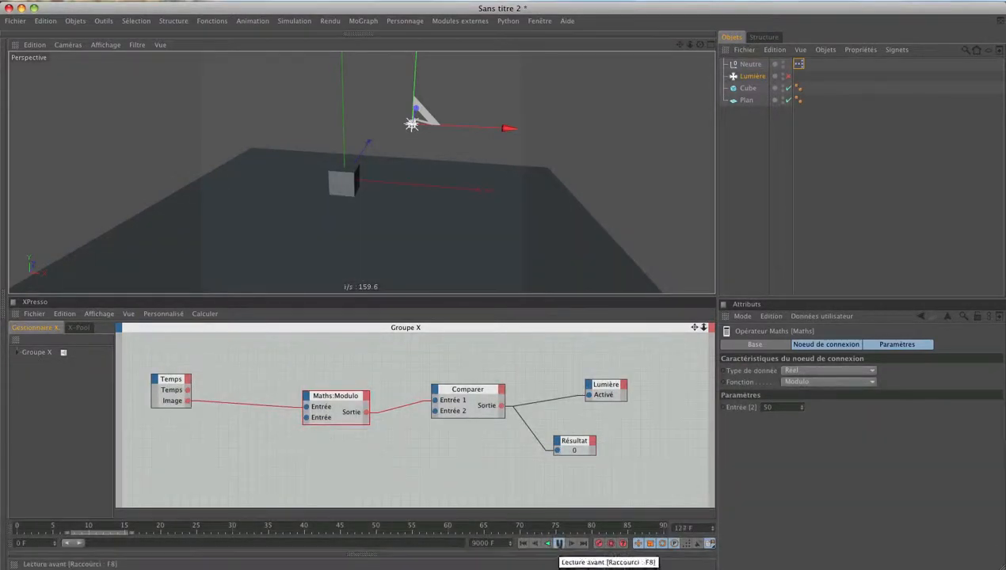
{"action": "left_click", "coordinate": [559, 543]}
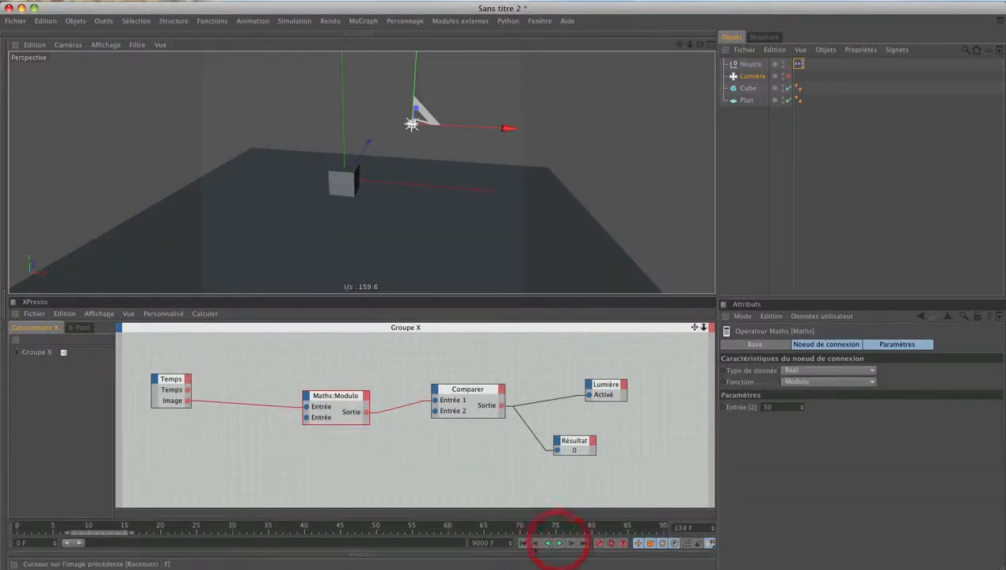
{"action": "left_click", "coordinate": [523, 544]}
Shift the Modulo and Comparer nodes toward Temps and lower the Résultat node to free space before Lumière.
{"action": "left_click_drag", "start_coordinate": [325, 393], "coordinate": [260, 387]}
{"action": "left_click_drag", "start_coordinate": [454, 392], "coordinate": [383, 400]}
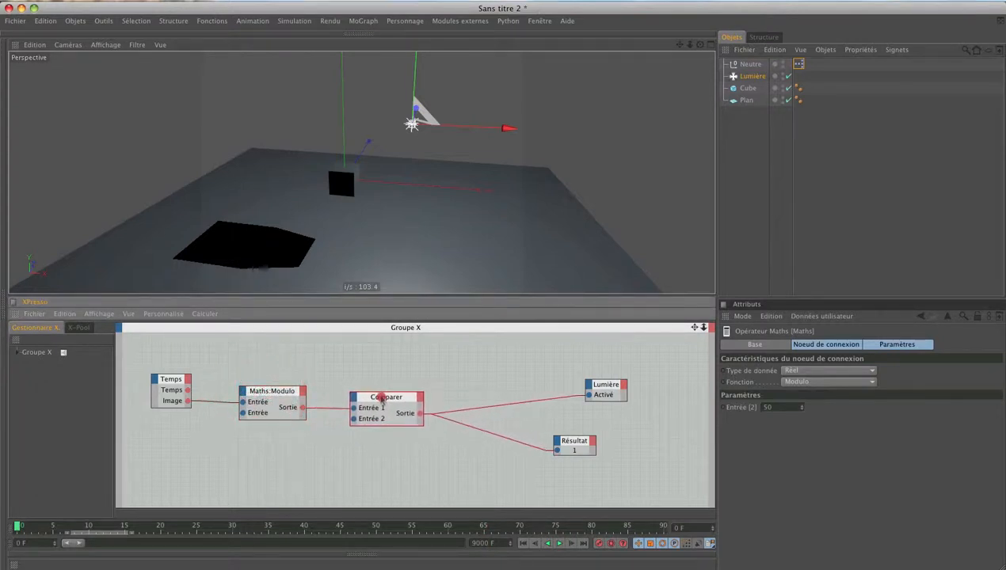
{"action": "left_click", "coordinate": [382, 399]}
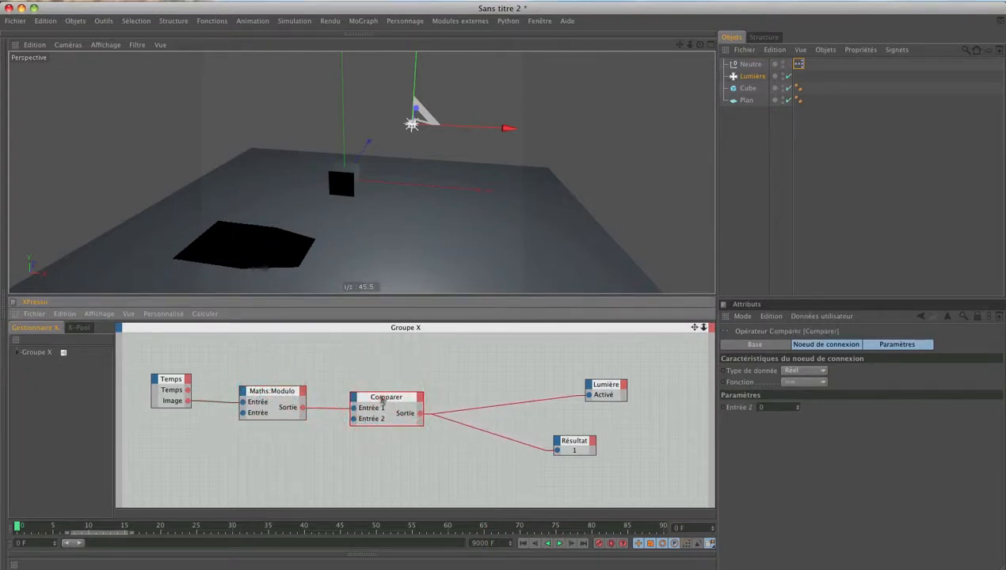
{"action": "left_click_drag", "start_coordinate": [559, 448], "coordinate": [557, 484]}
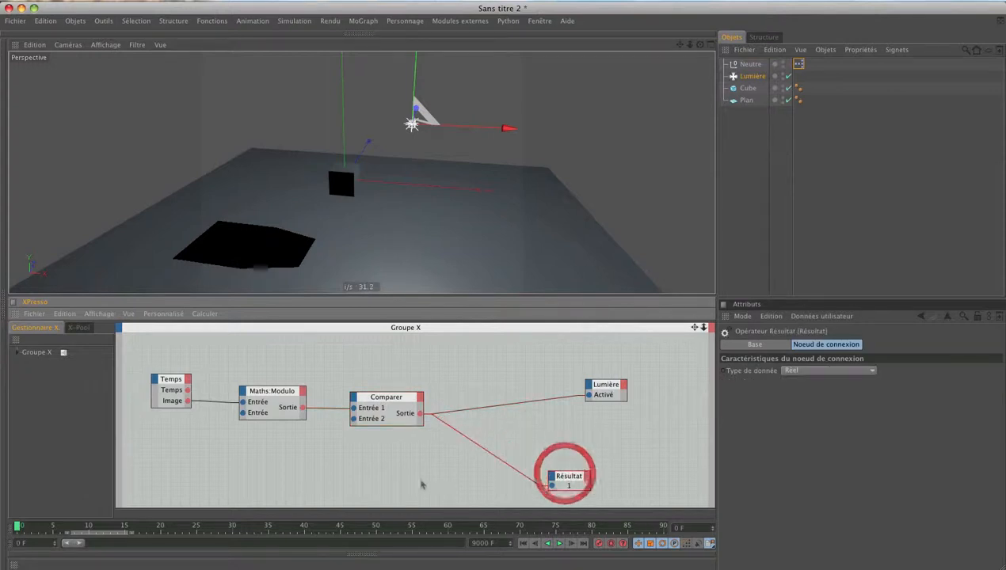
Add a MonoFlop node and place it between the Comparer and Lumière nodes.
{"action": "right_click", "coordinate": [373, 426]}
{"action": "mouse_move", "coordinate": [441, 433]}
{"action": "mouse_move", "coordinate": [511, 432]}
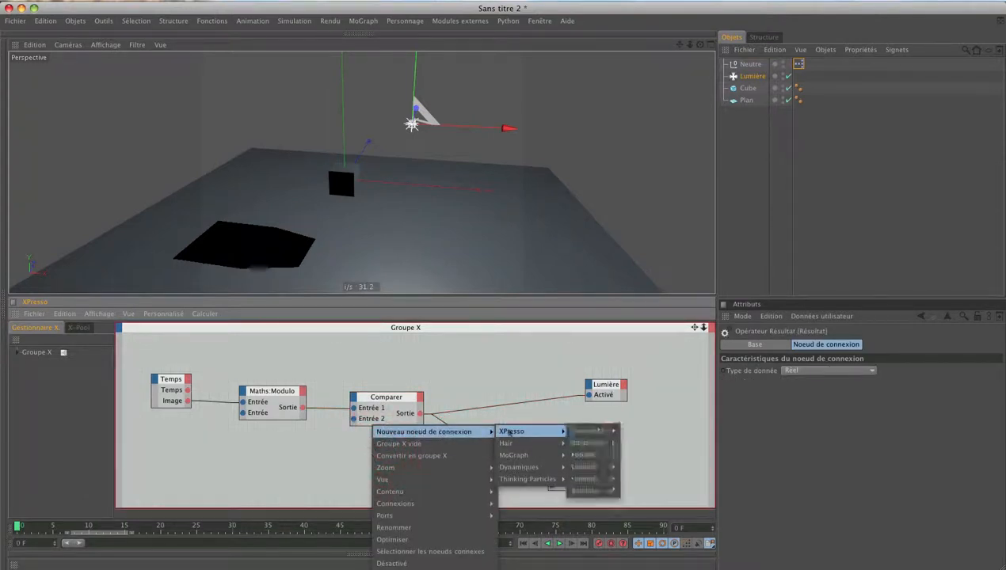
{"action": "mouse_move", "coordinate": [591, 432]}
{"action": "left_click", "coordinate": [642, 420]}
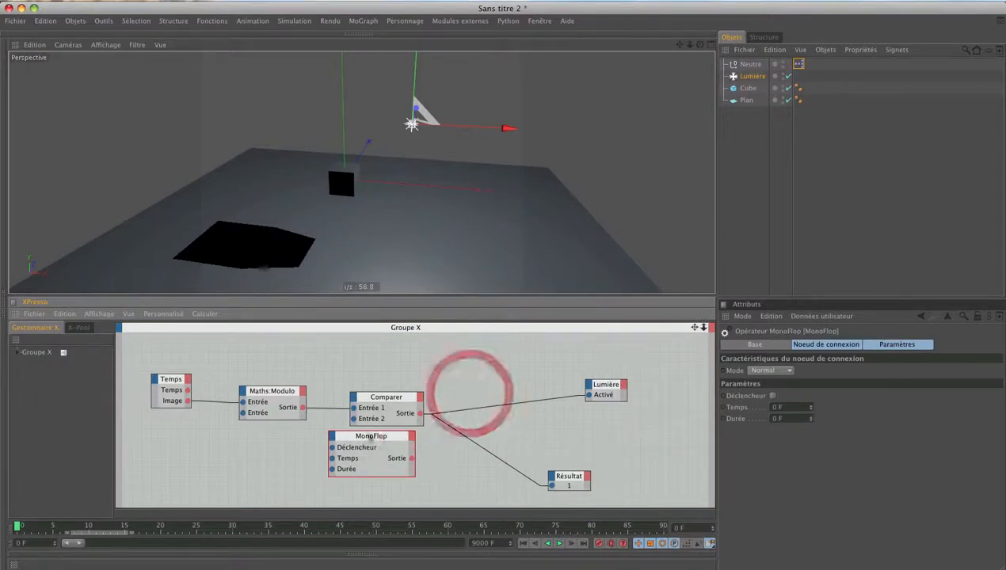
{"action": "left_click_drag", "start_coordinate": [371, 437], "coordinate": [514, 374]}
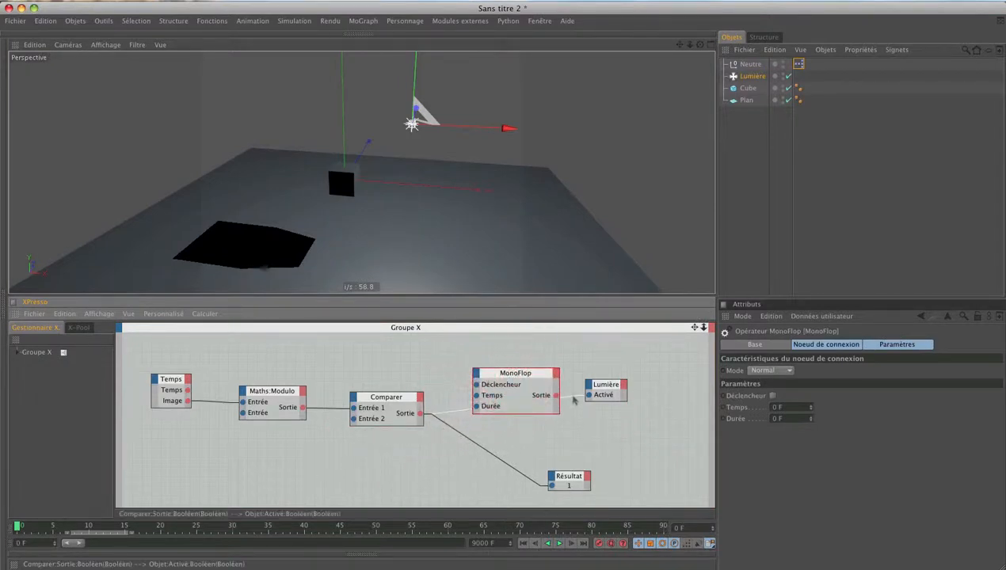
Replace the Comparer–Lumière link with Comparer's Sortie to MonoFlop's Déclencheur, link the Temps node's Temps to MonoFlop's Temps, and raise MonoFlop.
{"action": "left_click_drag", "start_coordinate": [571, 396], "coordinate": [531, 384]}
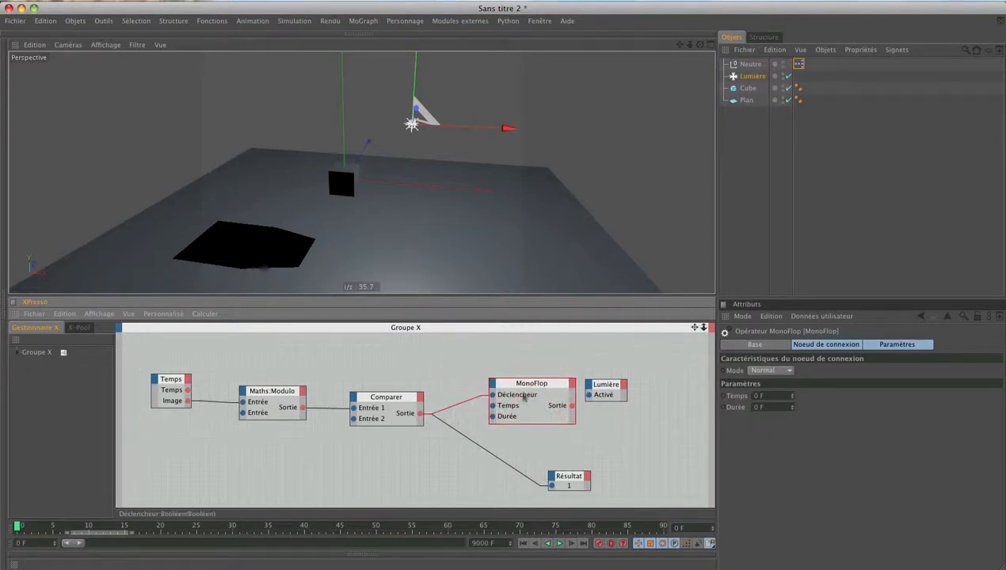
{"action": "left_click_drag", "start_coordinate": [492, 405], "coordinate": [188, 391]}
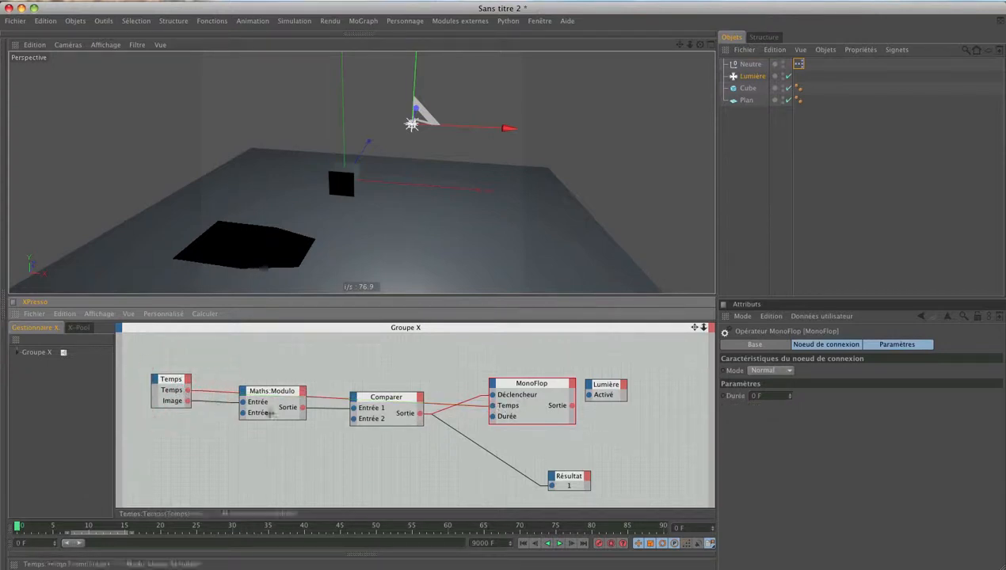
{"action": "left_click_drag", "start_coordinate": [521, 383], "coordinate": [514, 348]}
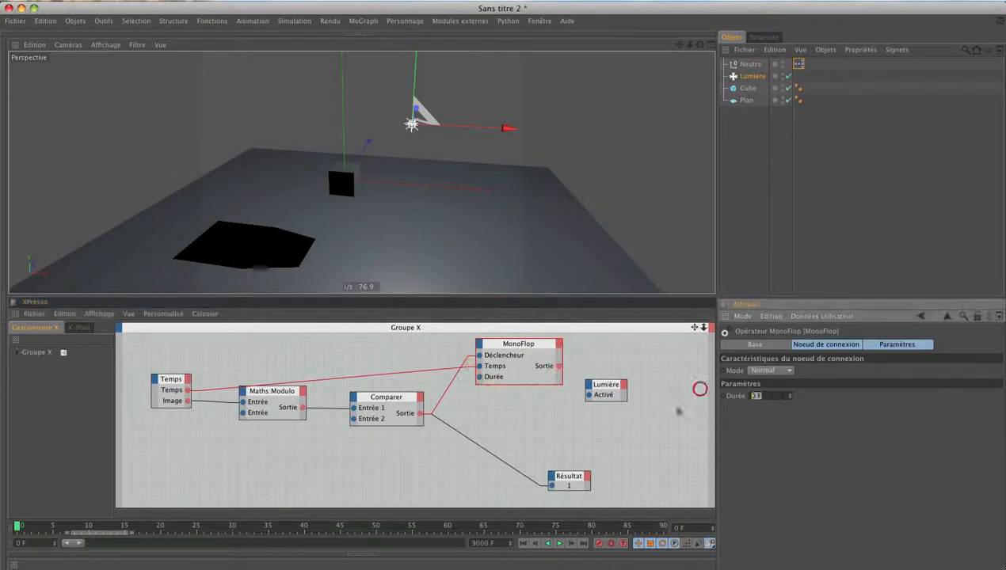
Set the MonoFlop's Durée to 5 F, connect its Sortie to Lumière's Activé port, and move Lumière farther away.
{"action": "type", "text": "5"}
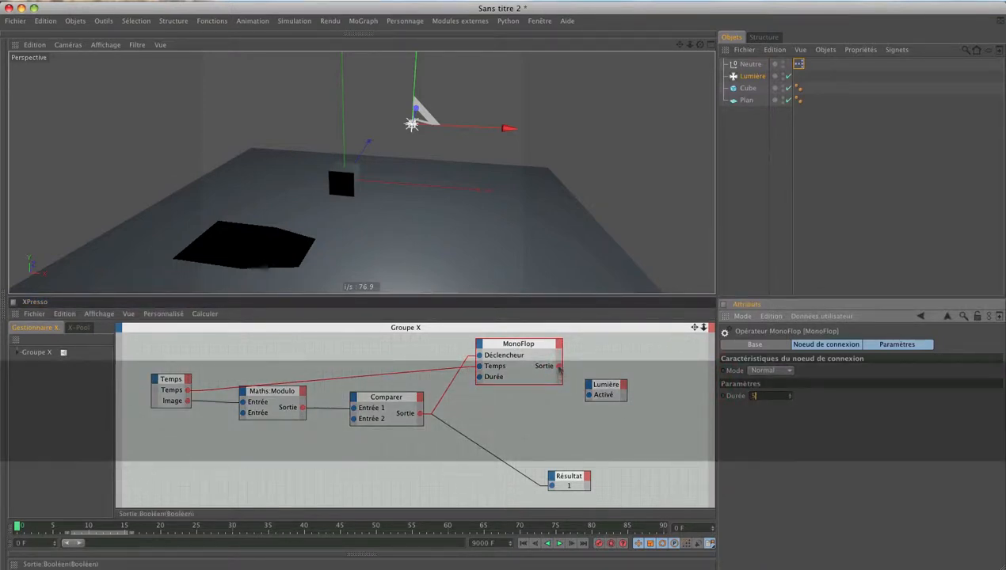
{"action": "left_click_drag", "start_coordinate": [560, 366], "coordinate": [660, 381]}
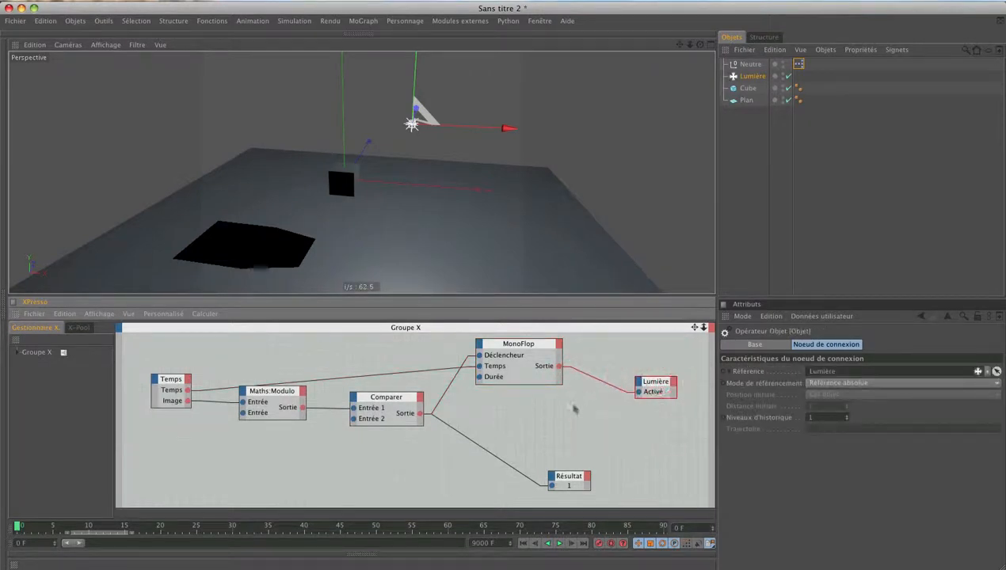
Lower the Modulo and Comparer nodes slightly to clear the wire running from Temps to MonoFlop.
{"action": "left_click", "coordinate": [373, 400]}
{"action": "left_click", "coordinate": [277, 398]}
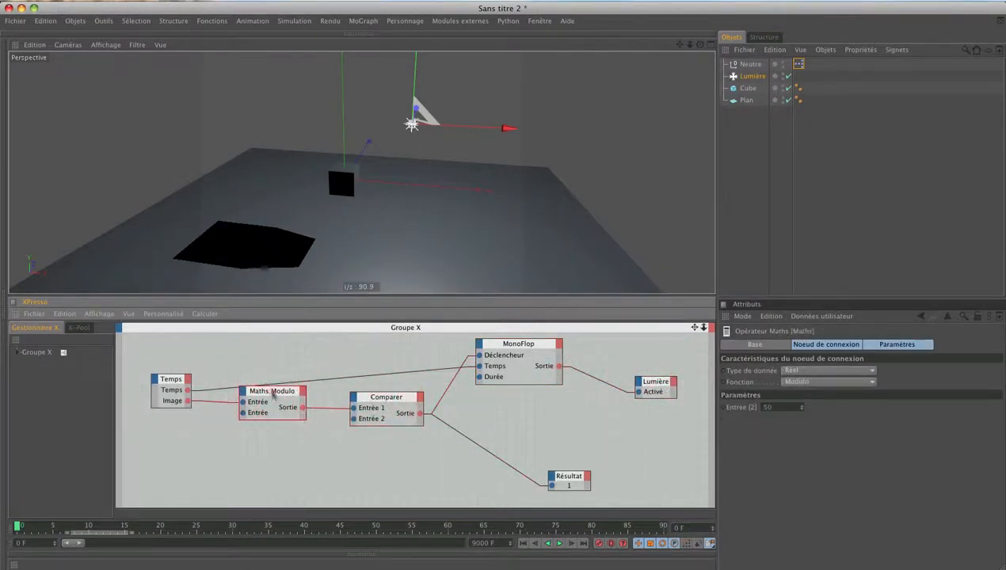
{"action": "left_click_drag", "start_coordinate": [277, 399], "coordinate": [280, 410]}
{"action": "left_click_drag", "start_coordinate": [383, 401], "coordinate": [383, 413]}
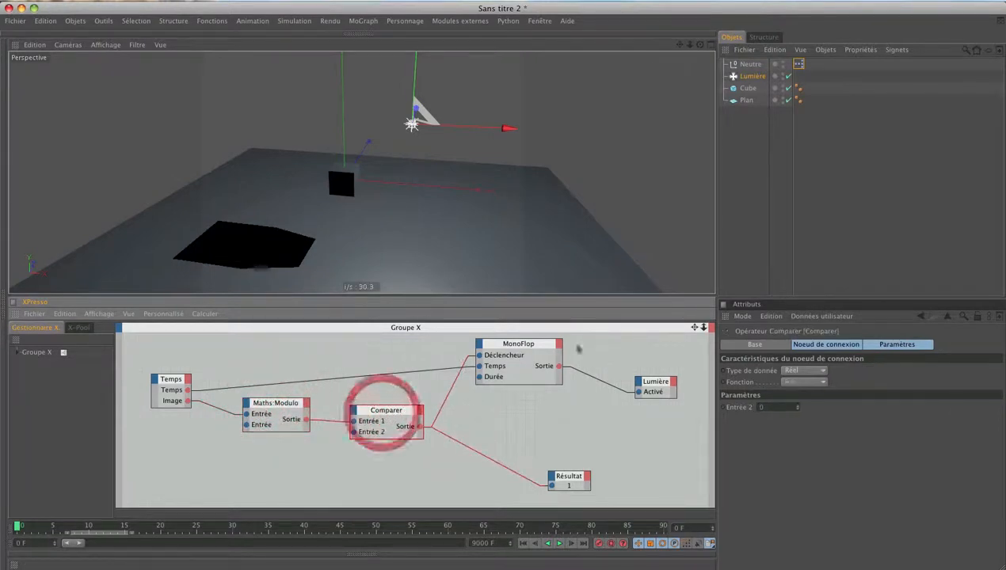
Select the MonoFlop node, play the animation from the first frame to check the light's flashes, then stop and rewind.
{"action": "left_click", "coordinate": [519, 347]}
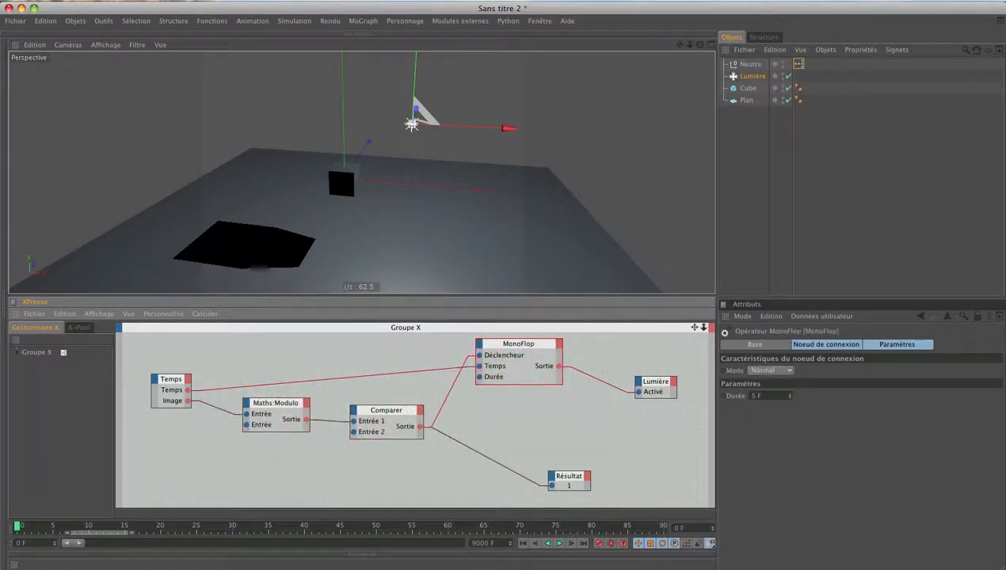
{"action": "left_click", "coordinate": [523, 542]}
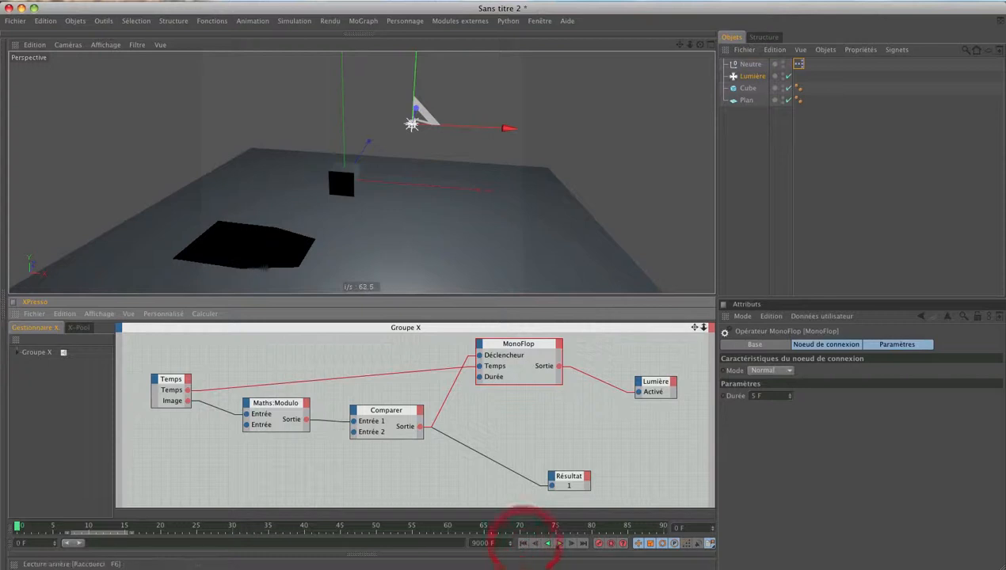
{"action": "left_click", "coordinate": [559, 544]}
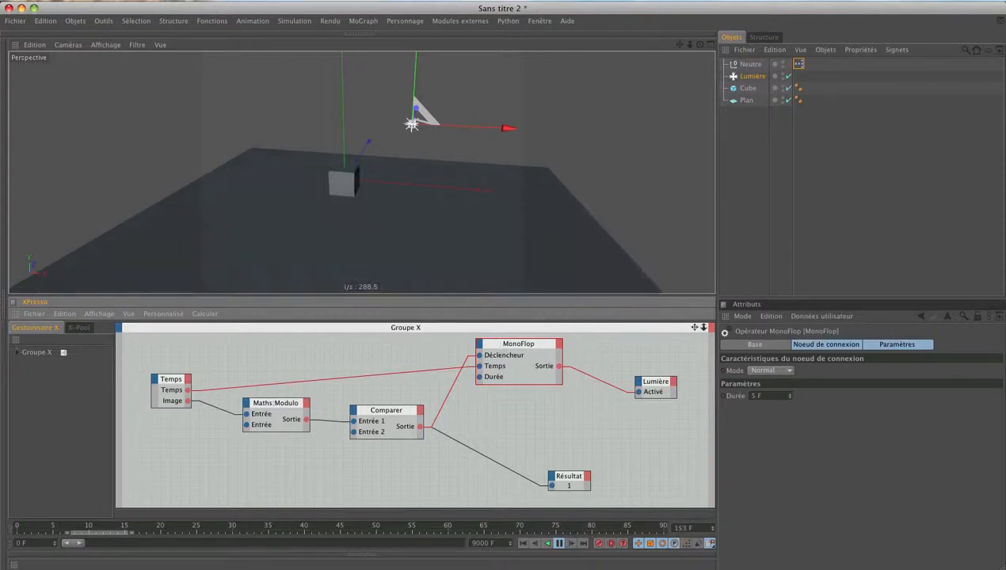
{"action": "left_click", "coordinate": [559, 543]}
{"action": "left_click", "coordinate": [523, 543]}
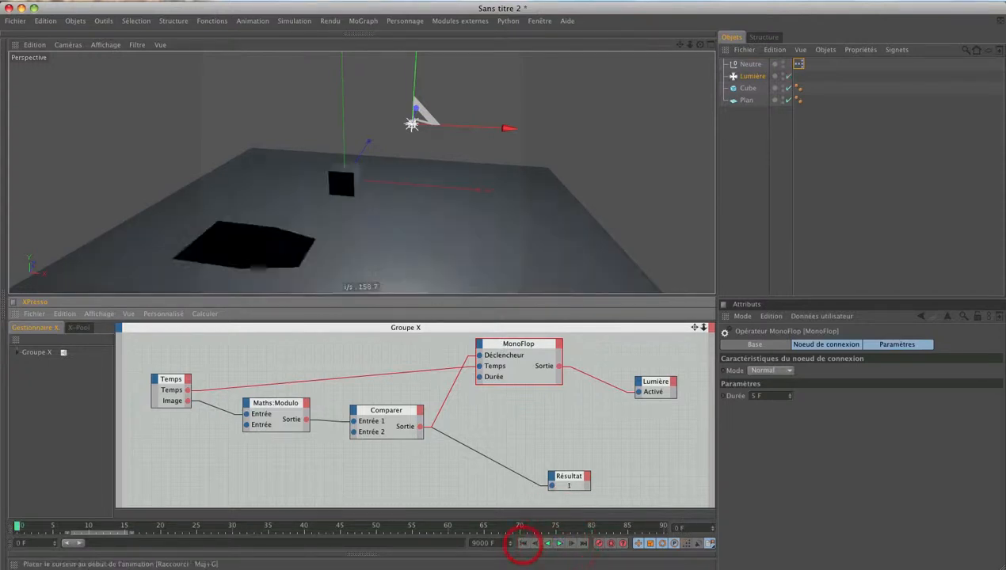
Scrub to frame 50 and advance frame by frame to 56 to check how long the light stays on.
{"action": "left_click_drag", "start_coordinate": [330, 526], "coordinate": [370, 527]}
{"action": "left_click", "coordinate": [572, 544]}
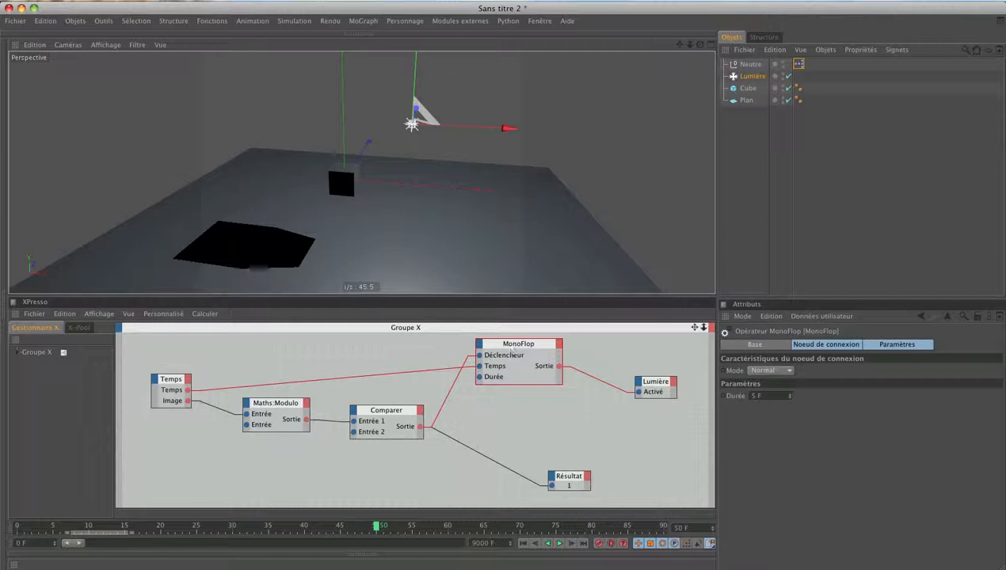
{"action": "left_click", "coordinate": [571, 544]}
{"action": "left_click", "coordinate": [570, 544]}
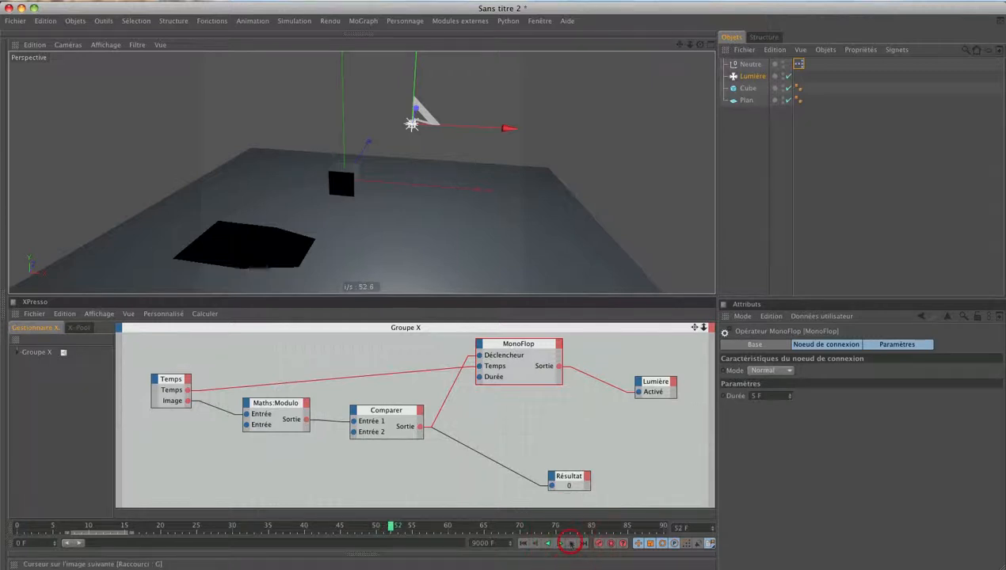
{"action": "left_click", "coordinate": [570, 544]}
{"action": "left_click", "coordinate": [570, 543]}
{"action": "left_click", "coordinate": [571, 544]}
{"action": "left_click", "coordinate": [571, 543]}
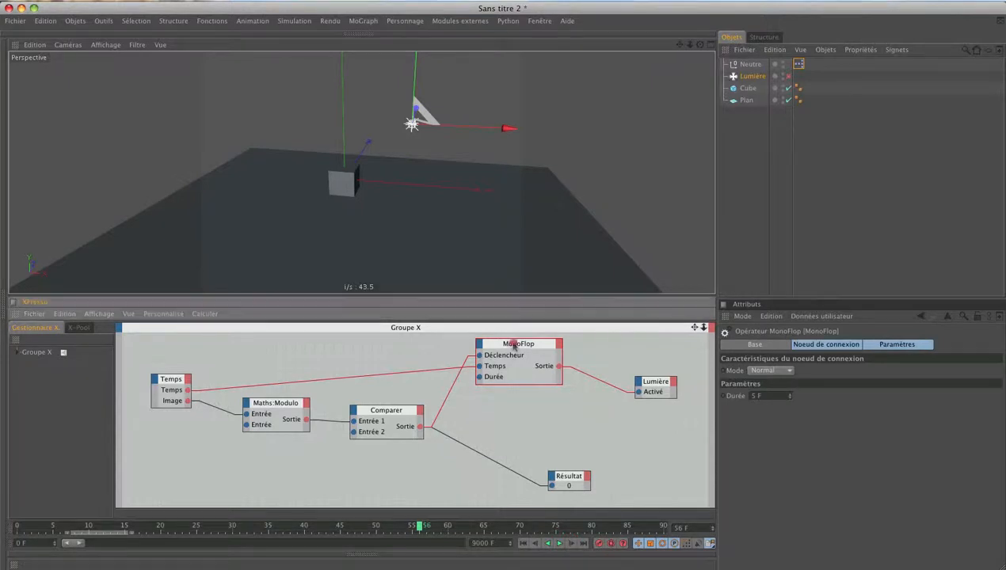
Lower the MonoFlop node slightly and move the Modulo and Comparer nodes closer to Temps, just below its wire.
{"action": "left_click_drag", "start_coordinate": [514, 346], "coordinate": [507, 355]}
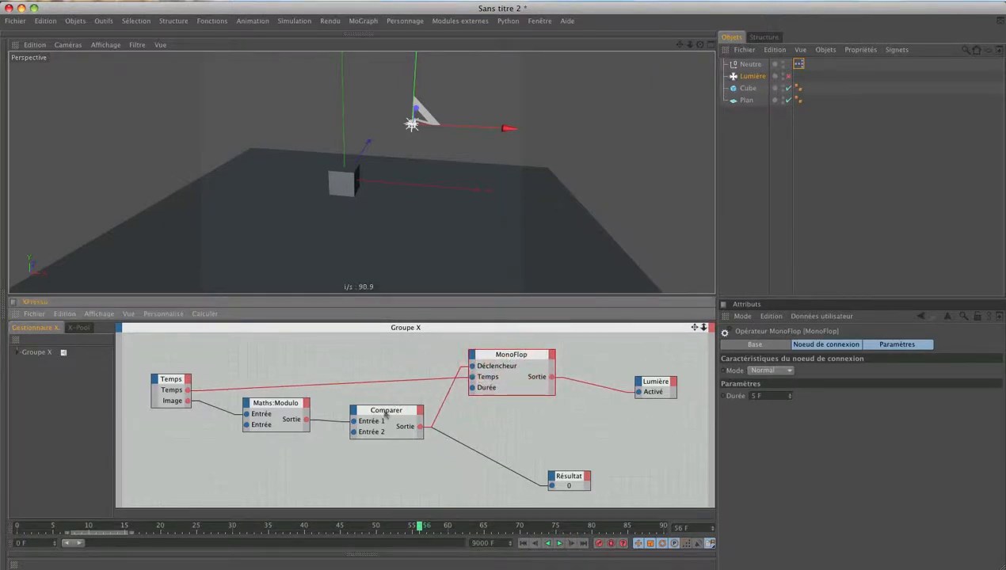
{"action": "left_click_drag", "start_coordinate": [386, 413], "coordinate": [348, 416]}
{"action": "left_click_drag", "start_coordinate": [279, 403], "coordinate": [263, 411]}
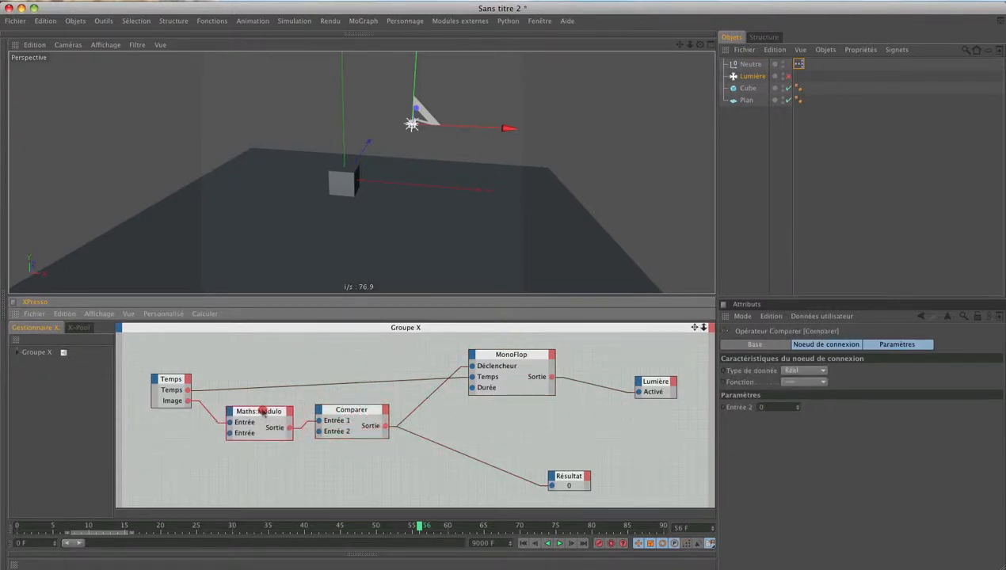
{"action": "left_click_drag", "start_coordinate": [339, 411], "coordinate": [344, 419]}
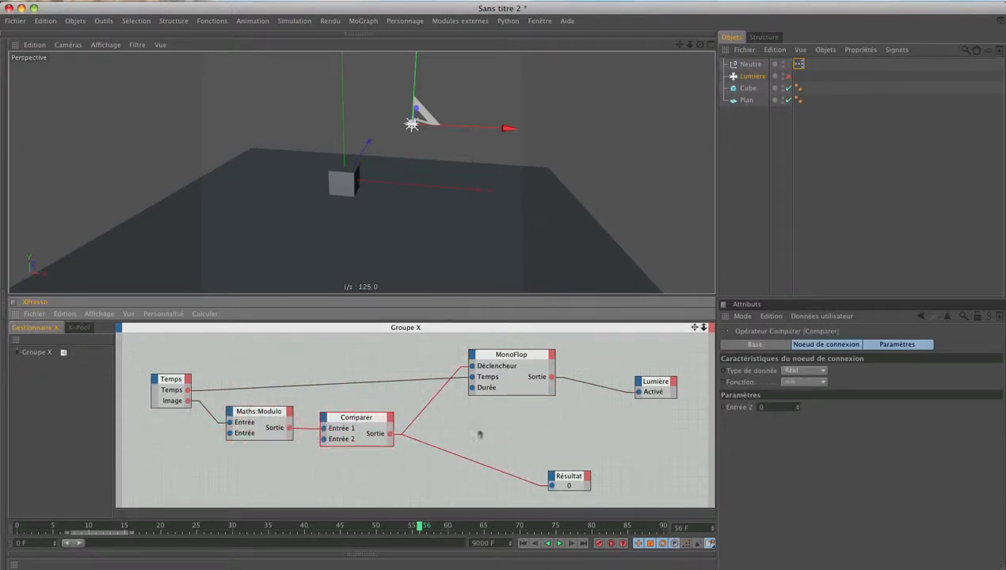
Set the Modulo node's Entrée [2] to 10 and play the animation to check the faster flashes.
{"action": "left_click", "coordinate": [259, 412]}
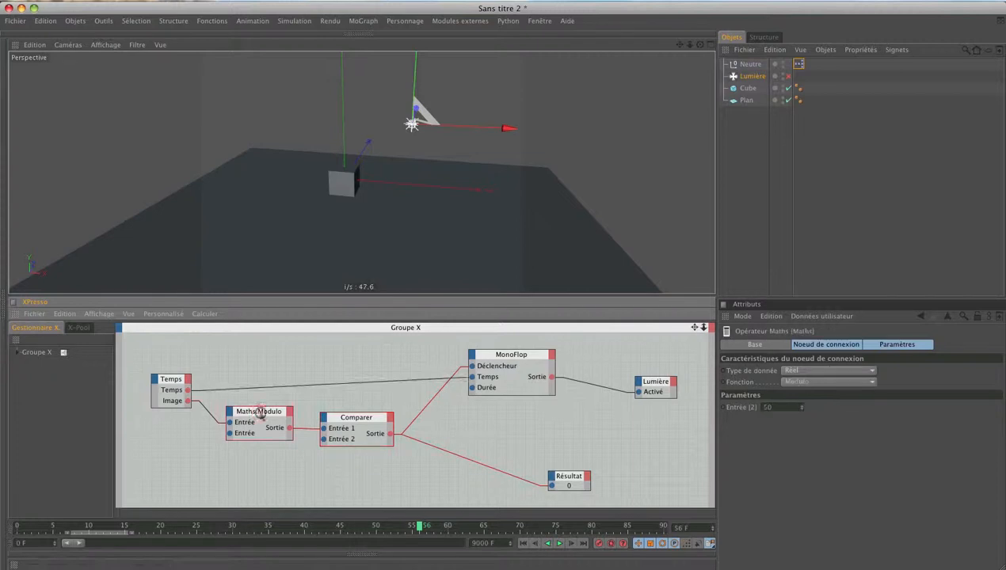
{"action": "left_click_drag", "start_coordinate": [780, 408], "coordinate": [716, 401]}
{"action": "type", "text": "10"}
{"action": "key", "text": "Return"}
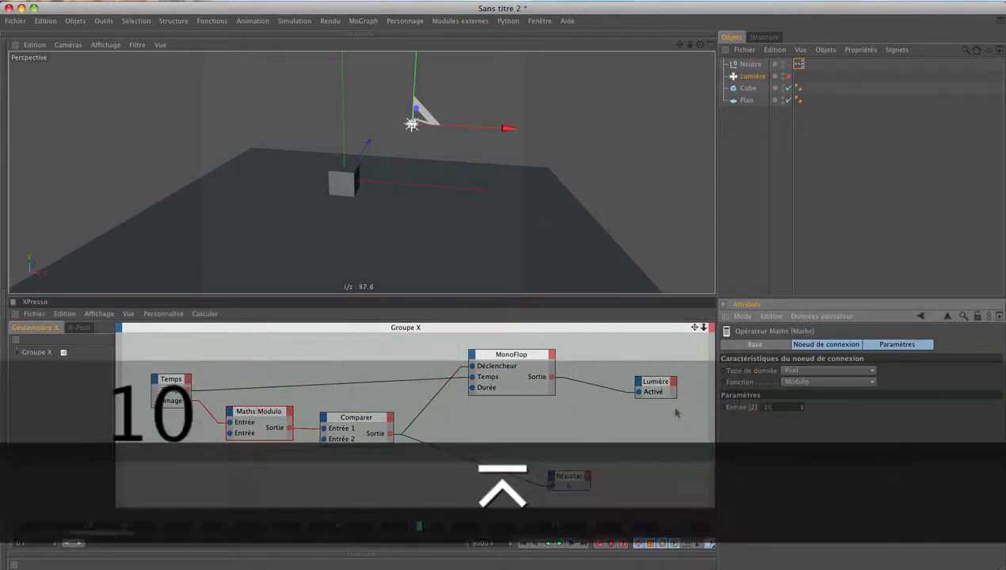
{"action": "left_click", "coordinate": [559, 543]}
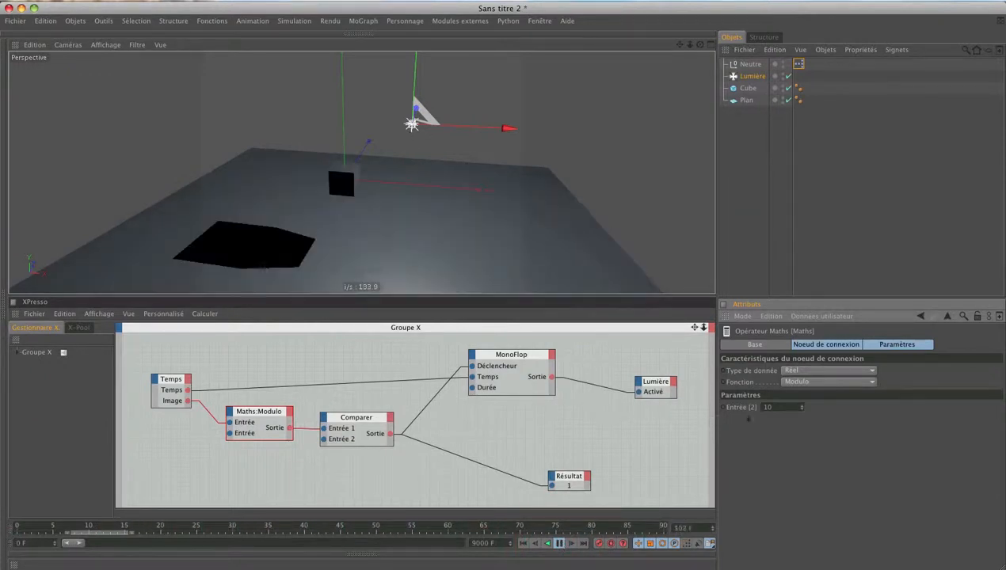
Set the Modulo node's Entrée [2] to 30 while the animation plays.
{"action": "left_click", "coordinate": [698, 404]}
{"action": "type", "text": "30"}
{"action": "key", "text": "Return"}
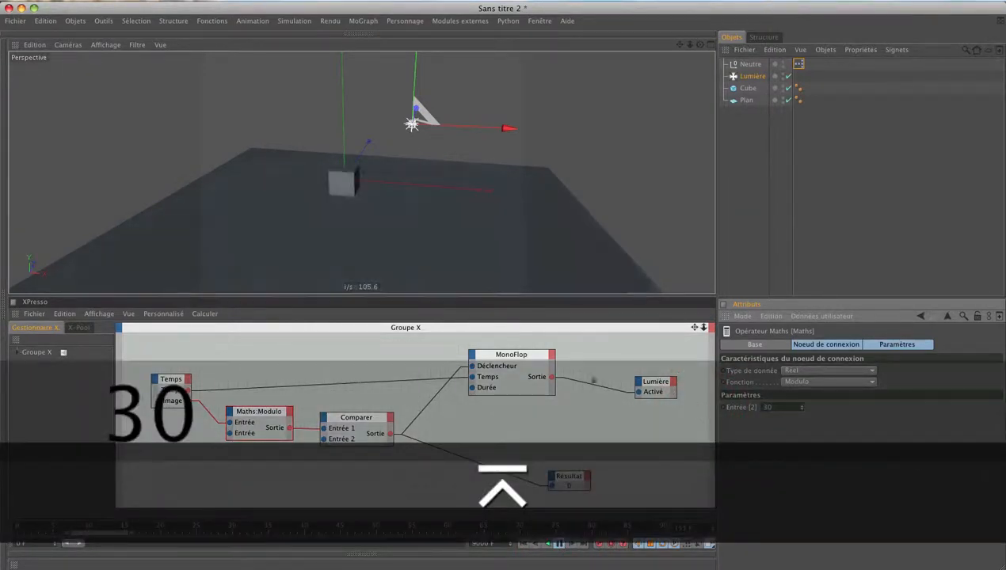
Set the MonoFlop node's duration (Durée) to 10 frames.
{"action": "left_click", "coordinate": [501, 355]}
{"action": "left_click_drag", "start_coordinate": [770, 396], "coordinate": [689, 399]}
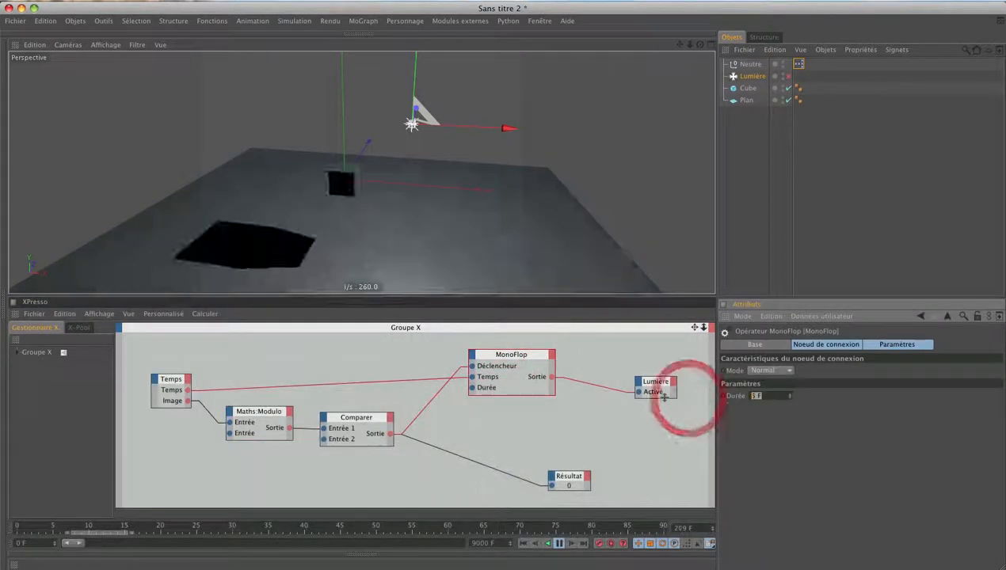
{"action": "type", "text": "10"}
{"action": "key", "text": "Return"}
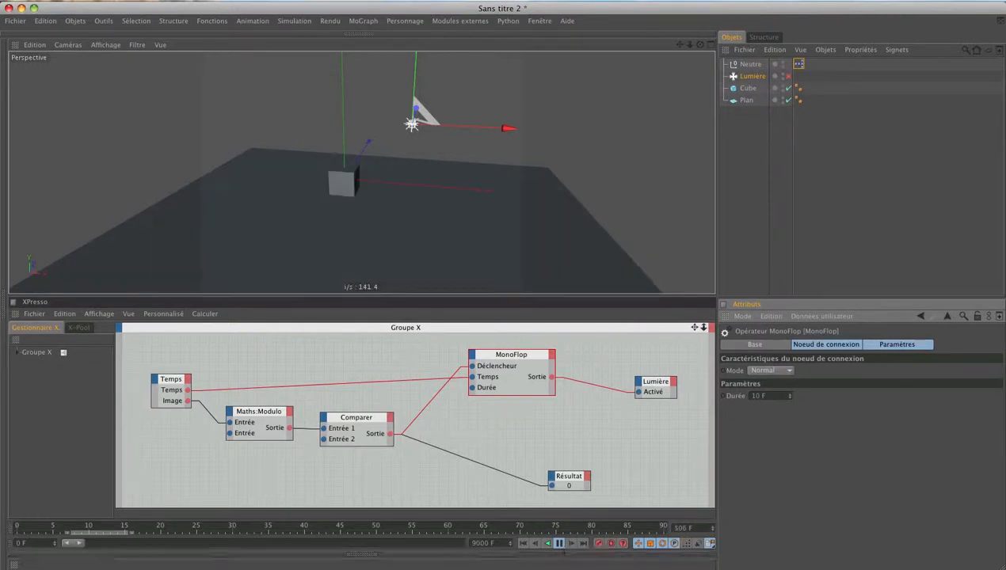
Stop and rewind the animation, replay it from the first frame to check the flashes, and rewind again.
{"action": "left_click", "coordinate": [559, 543]}
{"action": "left_click", "coordinate": [523, 544]}
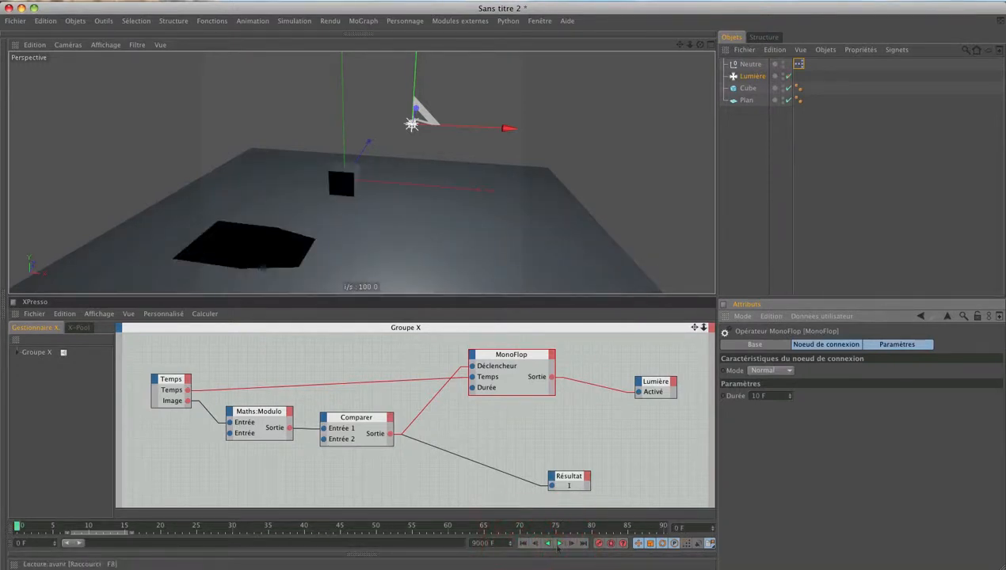
{"action": "left_click", "coordinate": [560, 543]}
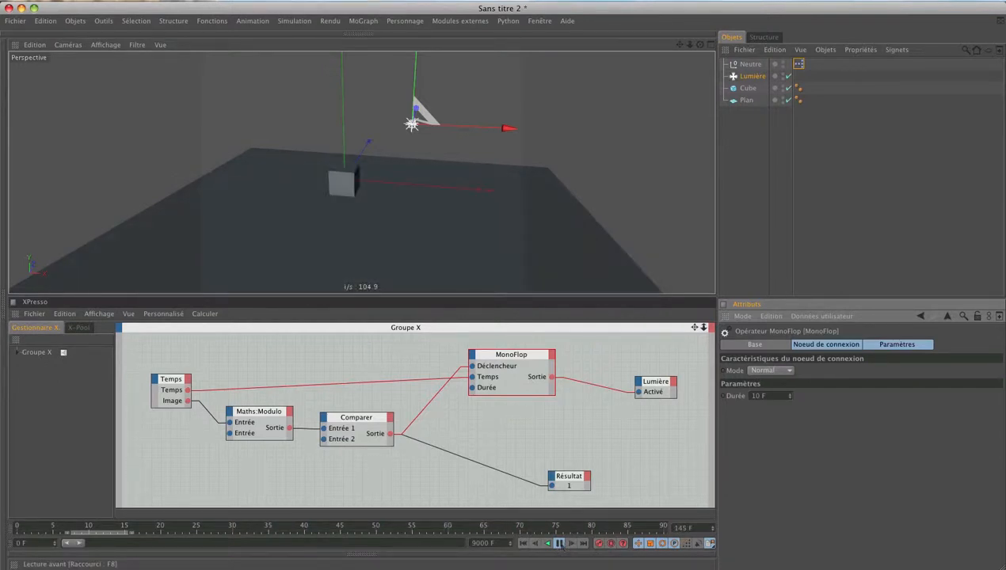
{"action": "left_click", "coordinate": [559, 543]}
{"action": "left_click", "coordinate": [523, 544]}
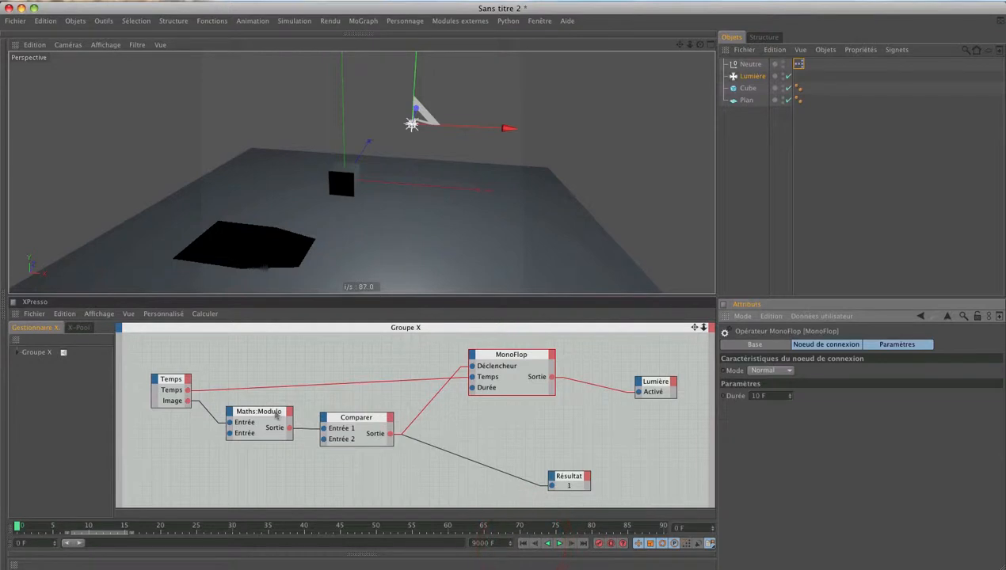
Move the Modulo and Comparer nodes level with the Temps node's Image output, then make Temps taller and shift it up and left.
{"action": "left_click", "coordinate": [340, 442]}
{"action": "left_click", "coordinate": [279, 412], "text": "shift"}
{"action": "left_click_drag", "start_coordinate": [279, 411], "coordinate": [332, 446]}
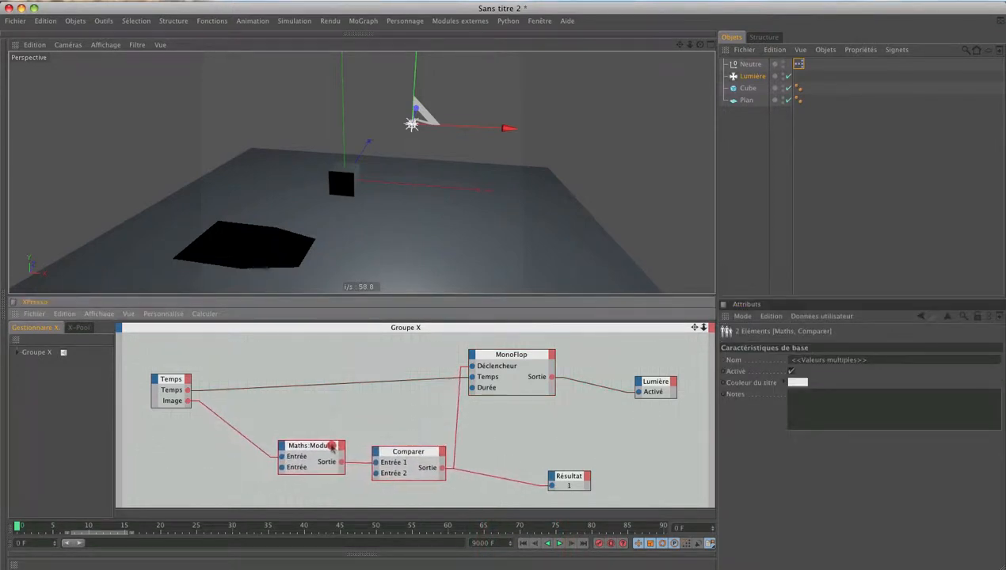
{"action": "left_click", "coordinate": [529, 545]}
{"action": "left_click_drag", "start_coordinate": [317, 447], "coordinate": [292, 447]}
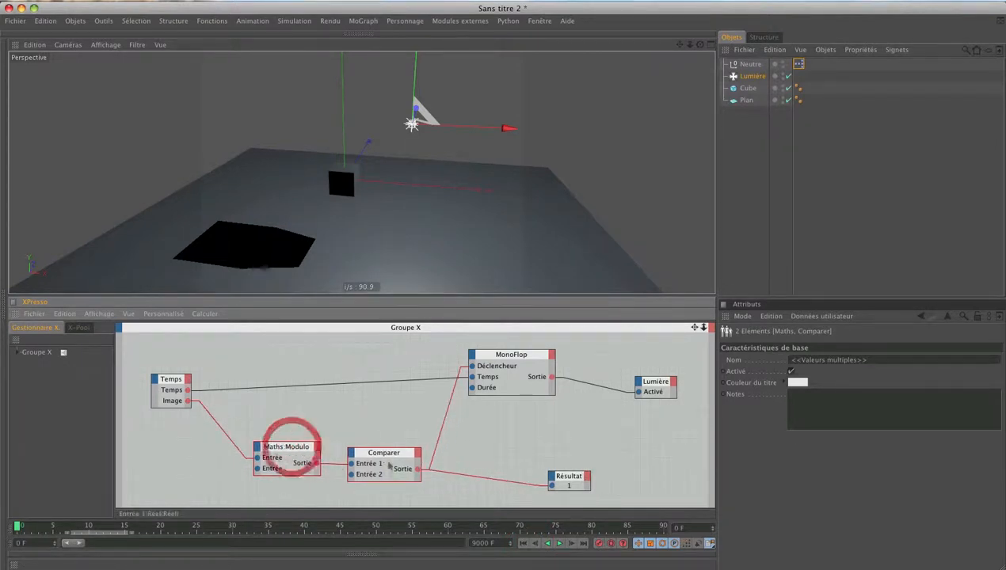
{"action": "left_click_drag", "start_coordinate": [360, 451], "coordinate": [359, 395]}
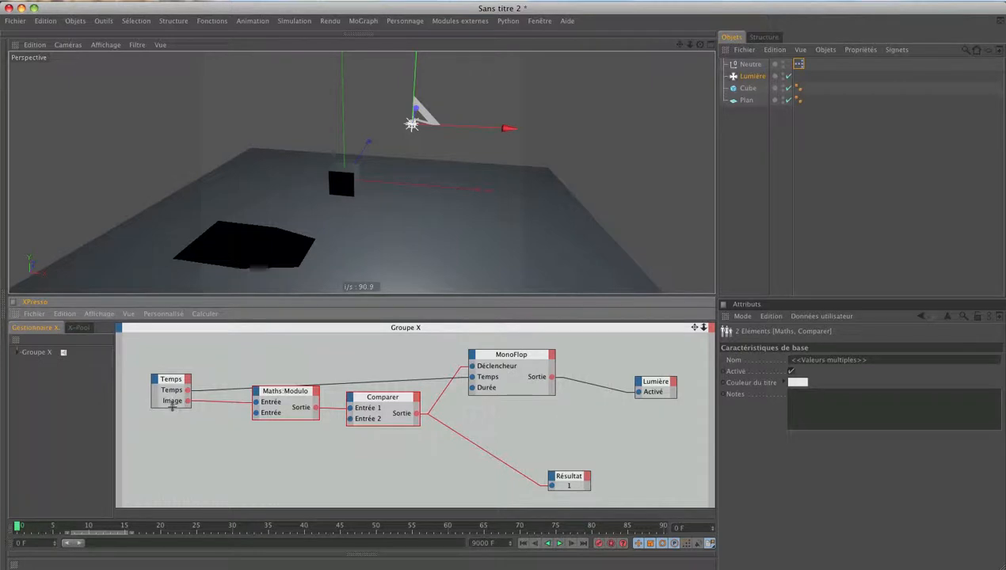
{"action": "left_click_drag", "start_coordinate": [172, 406], "coordinate": [173, 440]}
{"action": "left_click_drag", "start_coordinate": [169, 380], "coordinate": [153, 352]}
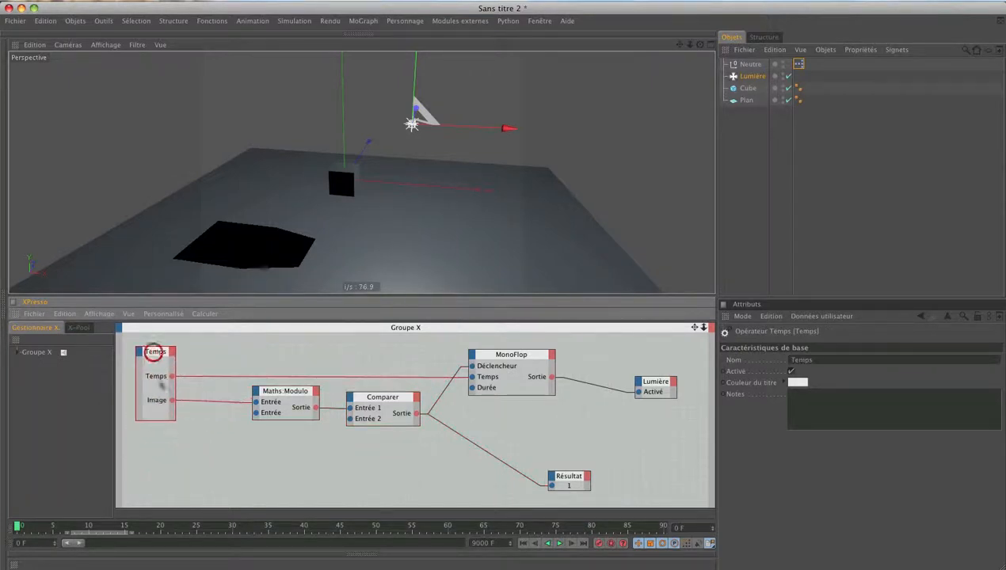
Add a general XPresso Bruit node and place it below the Temps node.
{"action": "right_click", "coordinate": [188, 428]}
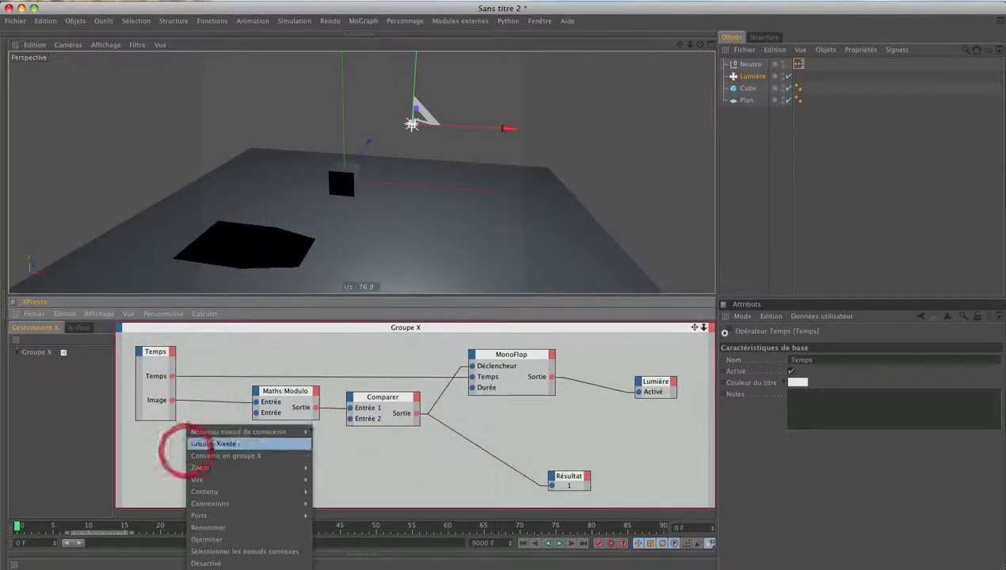
{"action": "mouse_move", "coordinate": [238, 432]}
{"action": "mouse_move", "coordinate": [326, 432]}
{"action": "mouse_move", "coordinate": [411, 435]}
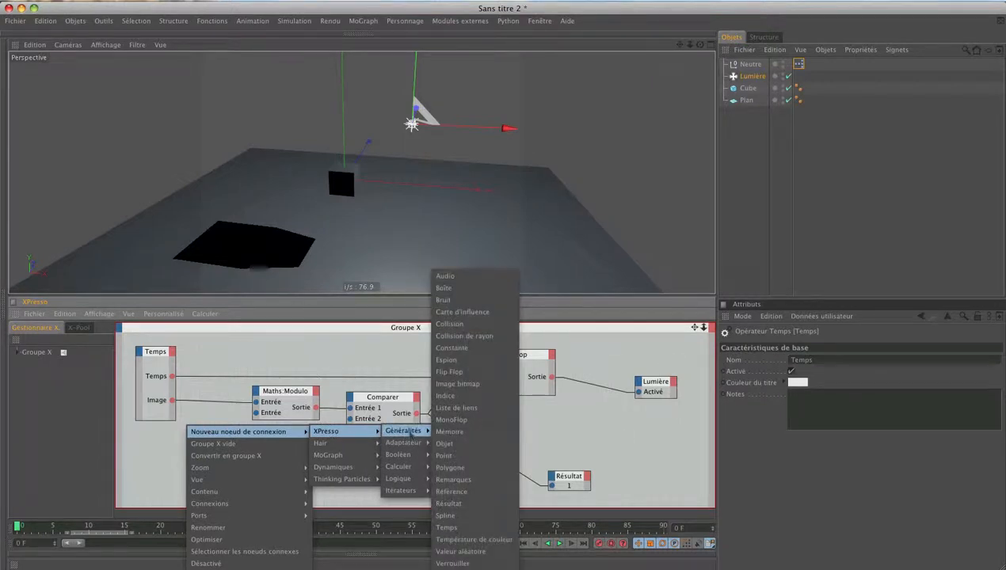
{"action": "left_click", "coordinate": [464, 301]}
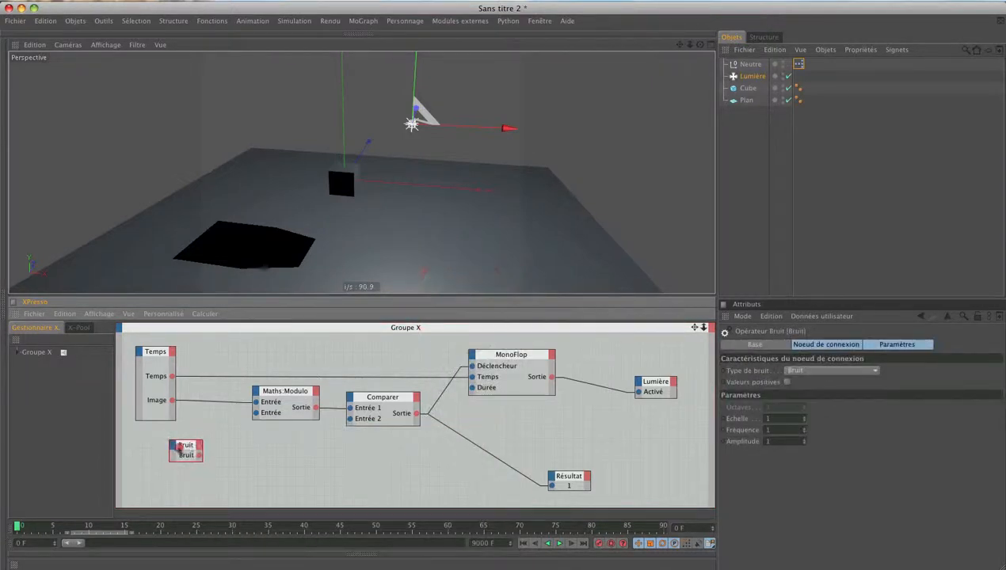
{"action": "mouse_move", "coordinate": [185, 449]}
{"action": "left_mouse_down"}
{"action": "mouse_move", "coordinate": [163, 457]}
{"action": "mouse_move", "coordinate": [190, 456]}
{"action": "mouse_move", "coordinate": [166, 454]}
{"action": "left_mouse_up"}
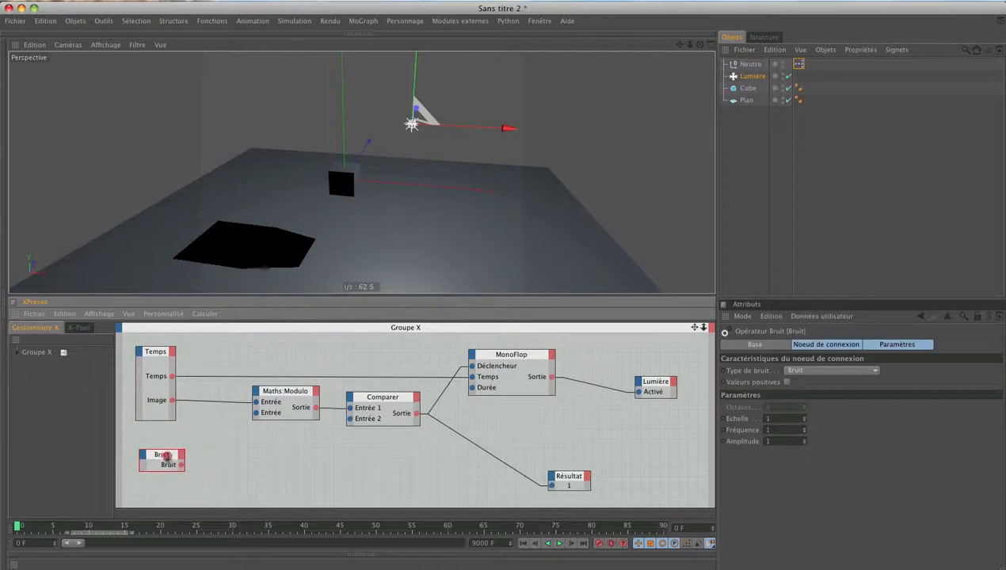
Check the Modulo node's Entrée [2] and connect the Bruit output to Résultat in place of the Comparer output.
{"action": "left_click", "coordinate": [284, 391]}
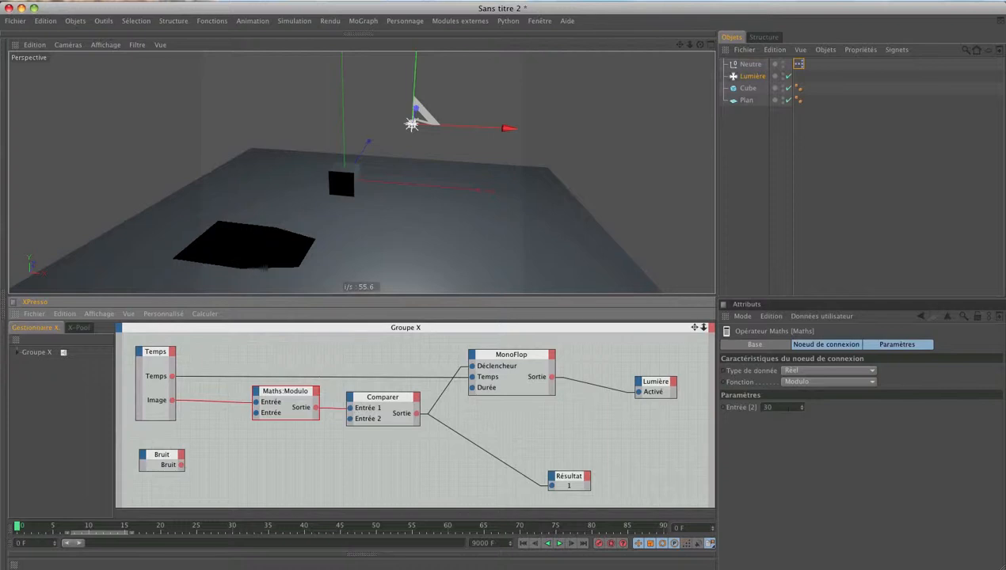
{"action": "double_click", "coordinate": [765, 408]}
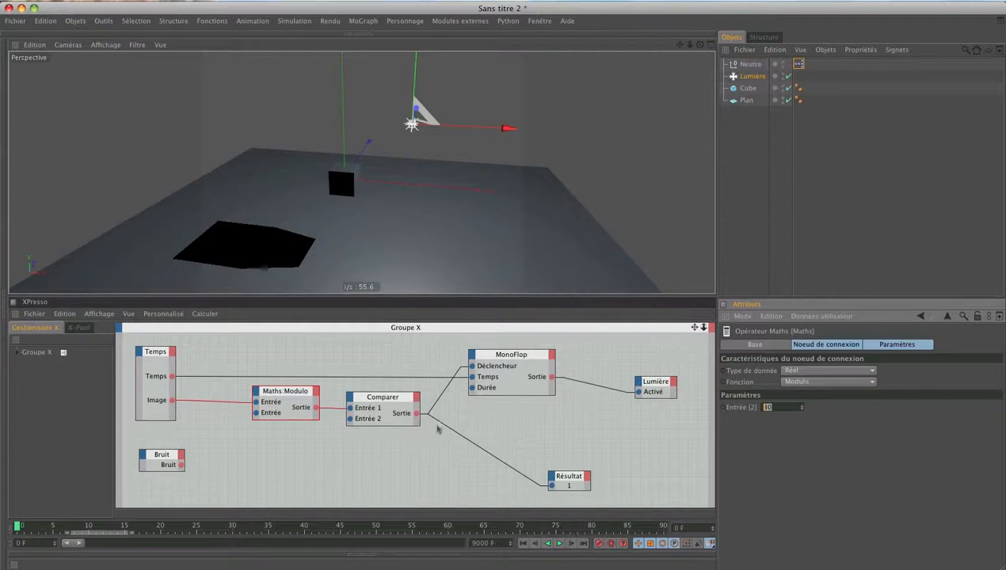
{"action": "left_click_drag", "start_coordinate": [441, 425], "coordinate": [181, 464]}
Enable Valeurs positives on the Bruit node and move the Résultat node slightly to the left.
{"action": "left_click", "coordinate": [153, 453]}
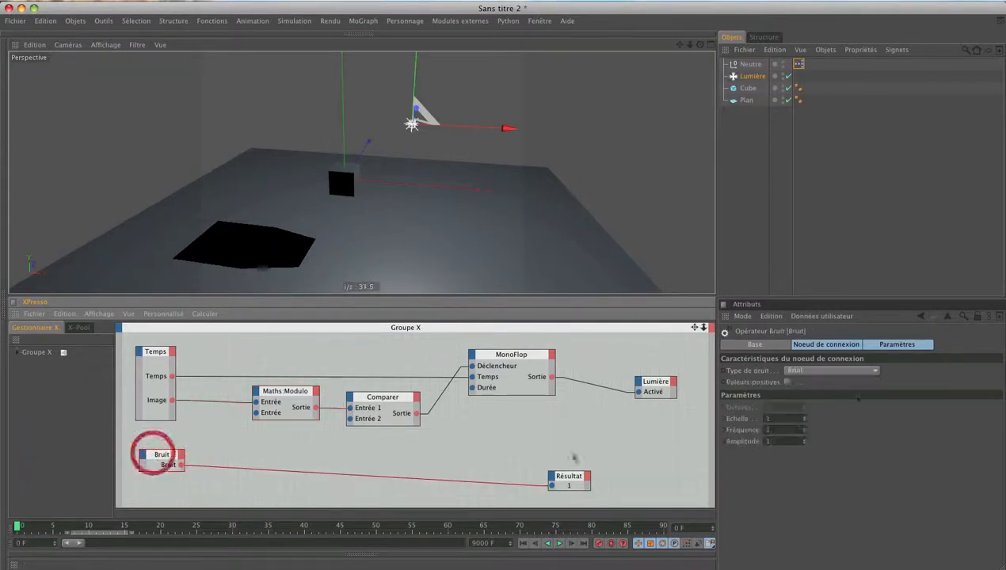
{"action": "left_click", "coordinate": [787, 382]}
{"action": "left_click_drag", "start_coordinate": [575, 482], "coordinate": [520, 488]}
{"action": "left_click", "coordinate": [519, 480]}
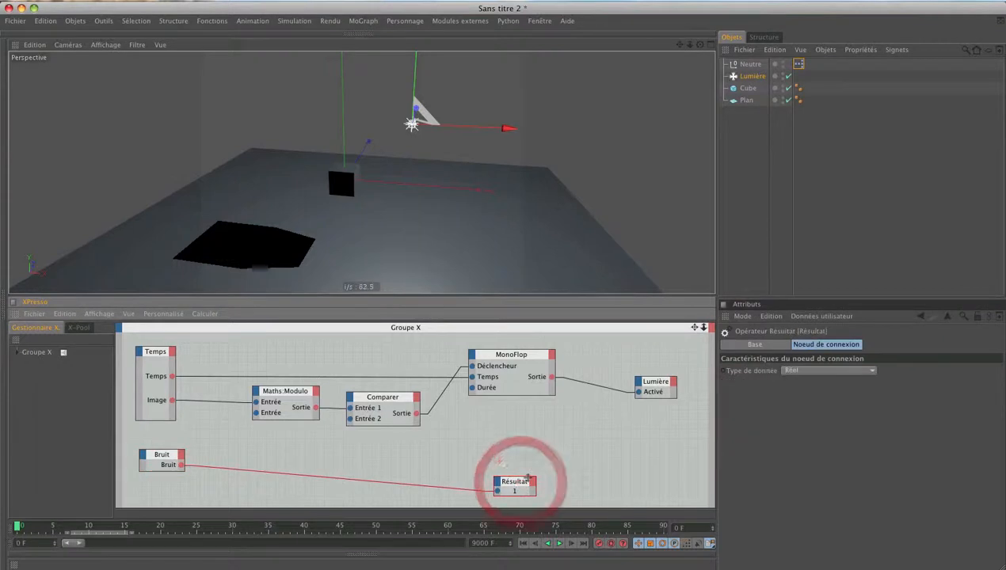
Play the animation to examine the noise values shown in the Résultat node, then stop playback.
{"action": "left_click", "coordinate": [551, 474]}
{"action": "left_click", "coordinate": [560, 544]}
{"action": "left_click", "coordinate": [561, 477]}
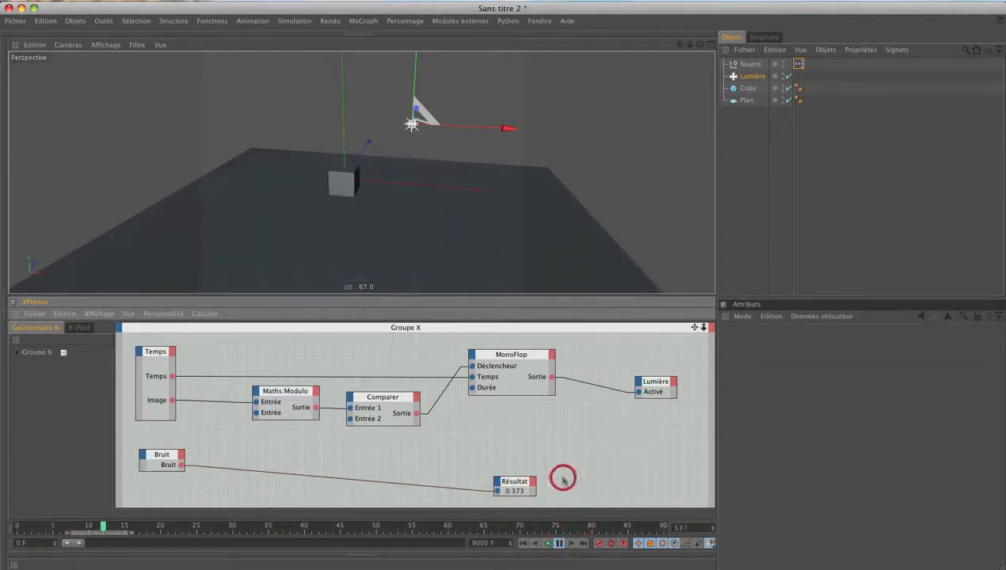
{"action": "left_click", "coordinate": [563, 479]}
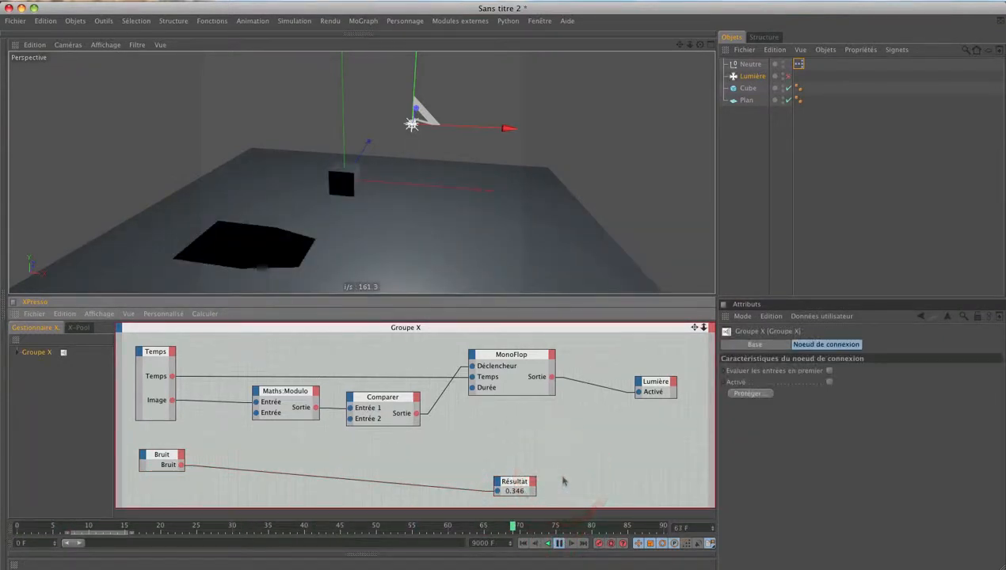
{"action": "key", "text": "a"}
{"action": "key", "text": "a"}
{"action": "key", "text": "a"}
{"action": "key", "text": "a"}
{"action": "key", "text": "a"}
{"action": "key", "text": "a"}
{"action": "key", "text": "a"}
{"action": "key", "text": "a"}
{"action": "key", "text": "a"}
{"action": "key", "text": "a"}
{"action": "key", "text": "a"}
{"action": "key", "text": "a"}
{"action": "key", "text": "a"}
{"action": "key", "text": "a"}
{"action": "key", "text": "a"}
{"action": "key", "text": "a"}
{"action": "key", "text": "a"}
{"action": "key", "text": "a"}
{"action": "key", "text": "a"}
{"action": "key", "text": "a"}
{"action": "key", "text": "a"}
{"action": "key", "text": "a"}
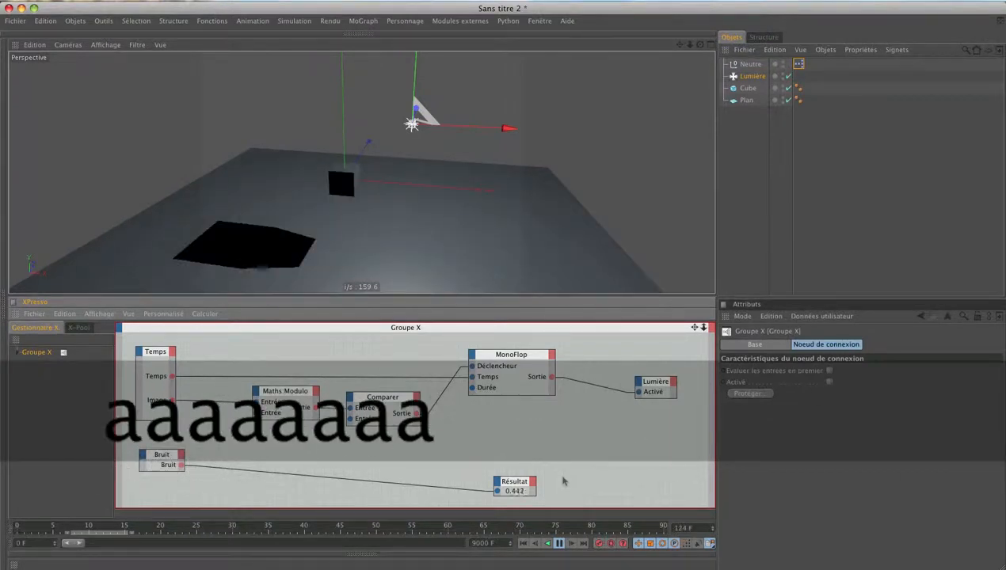
{"action": "key", "text": "a"}
{"action": "key", "text": "a"}
{"action": "key", "text": "a"}
{"action": "key", "text": "a"}
{"action": "key", "text": "a"}
{"action": "key", "text": "a"}
{"action": "key", "text": "a"}
{"action": "key", "text": "a"}
{"action": "key", "text": "a"}
{"action": "key", "text": "a"}
{"action": "key", "text": "a"}
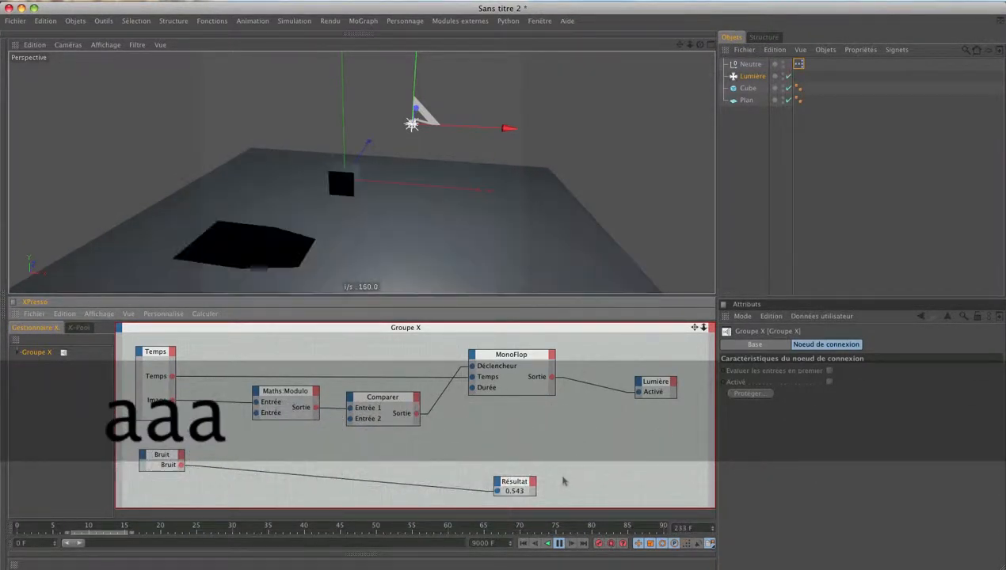
{"action": "left_click", "coordinate": [558, 544]}
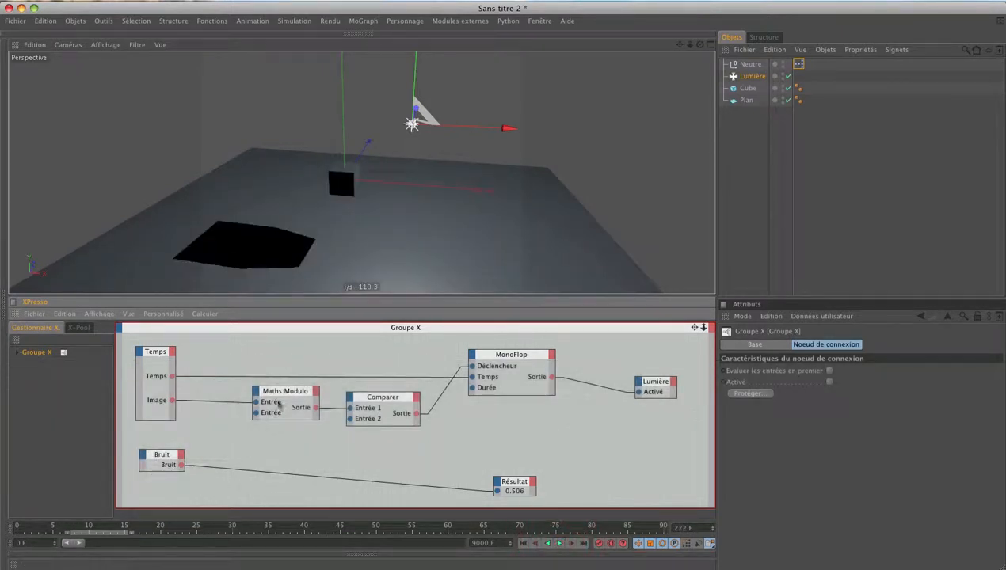
Check the Modulo node's Entrée [2] and add a Maths node to the right of the Bruit node.
{"action": "left_click", "coordinate": [278, 394]}
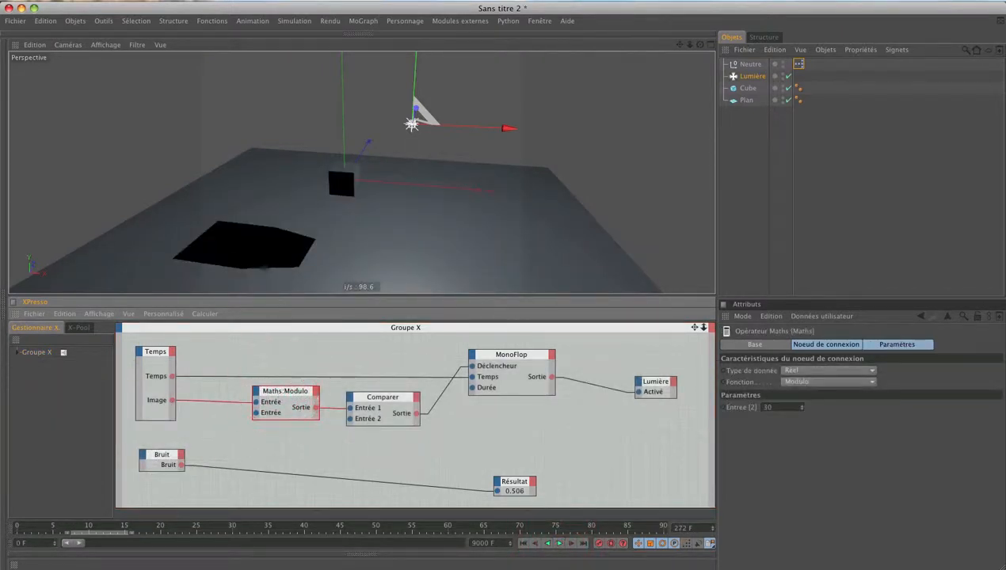
{"action": "left_click_drag", "start_coordinate": [776, 407], "coordinate": [737, 407]}
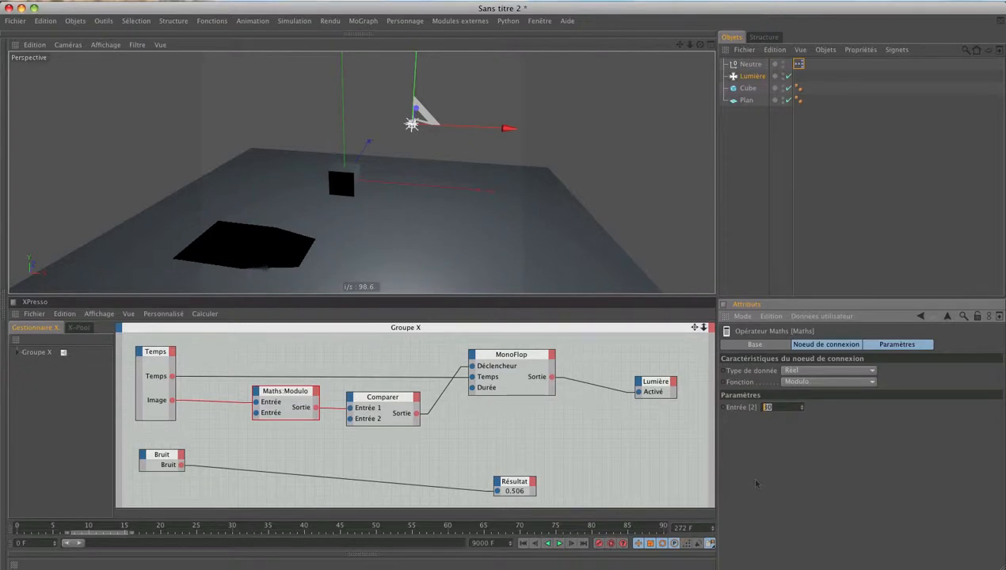
{"action": "right_click", "coordinate": [212, 489]}
{"action": "mouse_move", "coordinate": [313, 434]}
{"action": "mouse_move", "coordinate": [363, 432]}
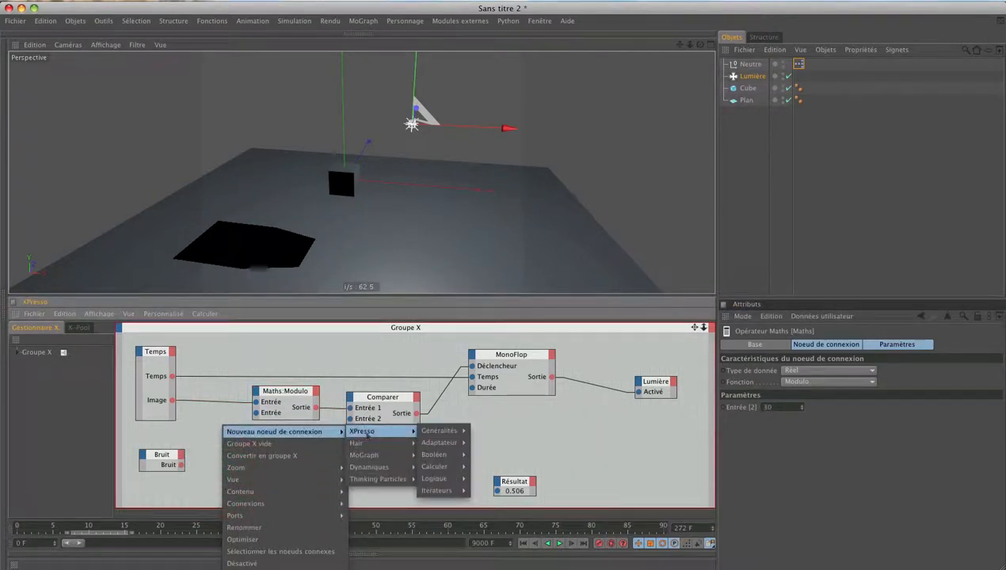
{"action": "mouse_move", "coordinate": [435, 466]}
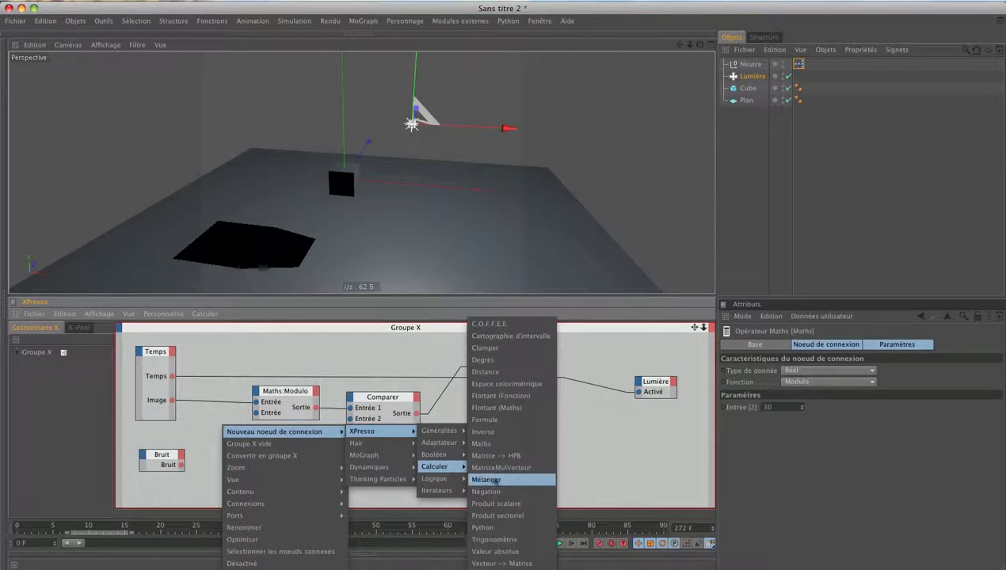
{"action": "left_click", "coordinate": [488, 443]}
{"action": "left_click_drag", "start_coordinate": [226, 471], "coordinate": [259, 446]}
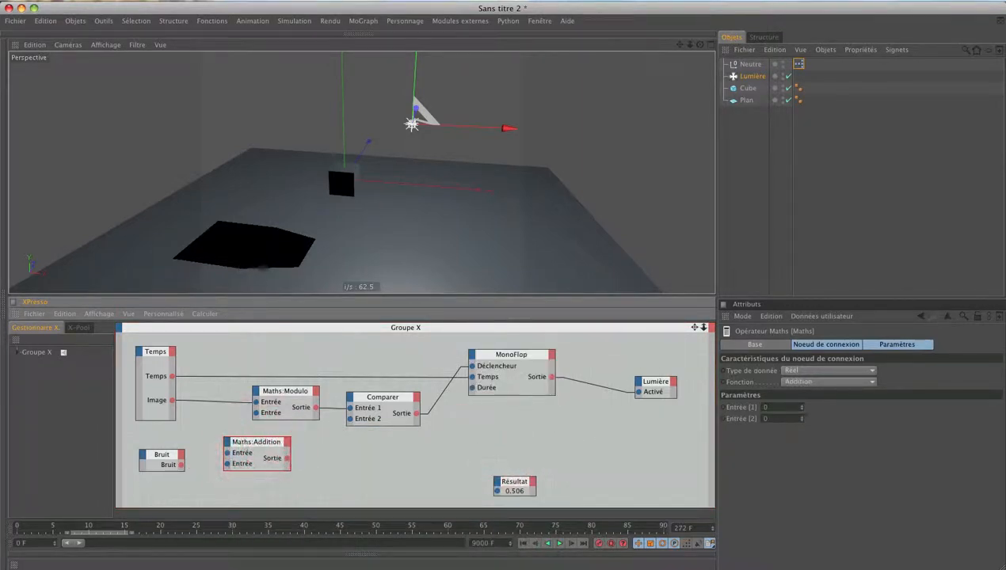
Set the new Maths node to Multiplication with Entrée [2] at 10 and connect the Bruit output to its first input.
{"action": "left_click", "coordinate": [735, 417]}
{"action": "left_click", "coordinate": [808, 382]}
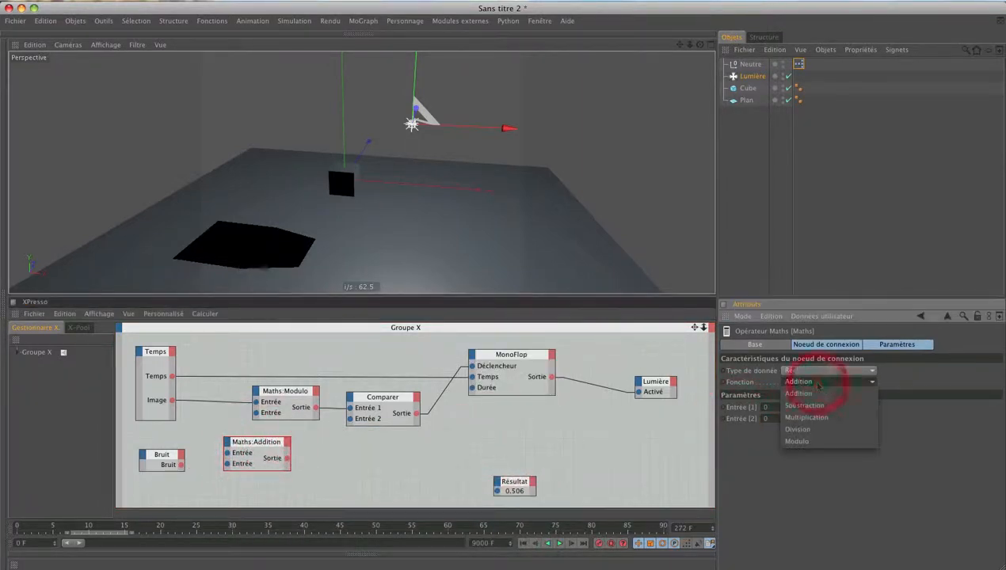
{"action": "left_click", "coordinate": [807, 418]}
{"action": "left_click", "coordinate": [784, 419]}
{"action": "type", "text": "10"}
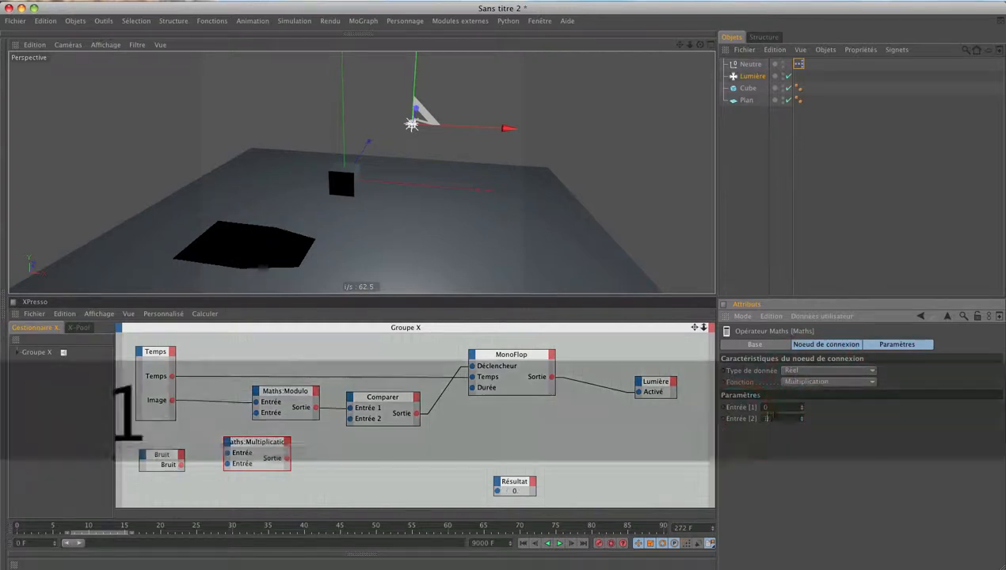
{"action": "key", "text": "Return"}
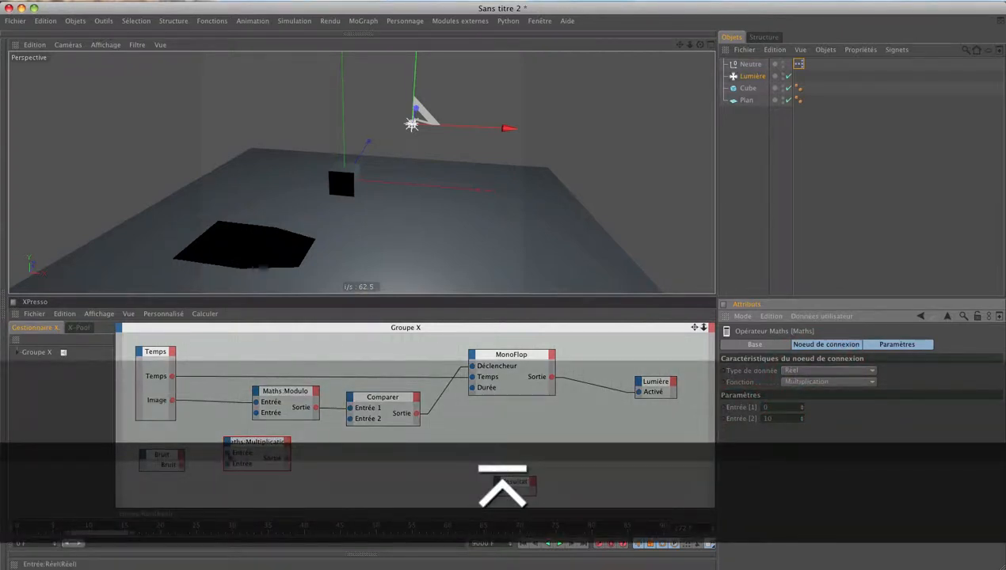
{"action": "left_click_drag", "start_coordinate": [181, 465], "coordinate": [228, 454]}
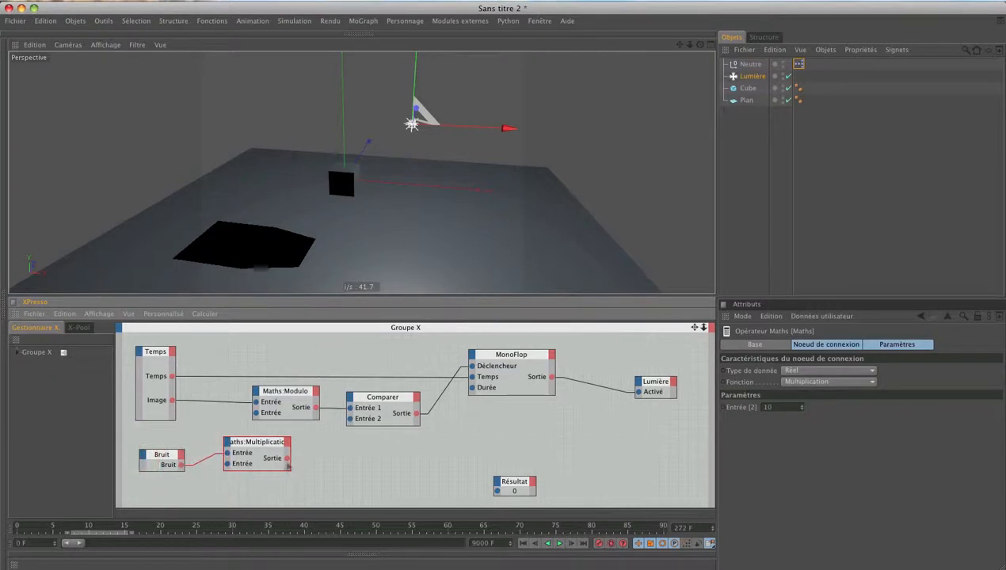
Connect the Multiplication node's output to the Modulo node's second input and arrange the Multiplication and Bruit nodes below Temps.
{"action": "left_click_drag", "start_coordinate": [256, 413], "coordinate": [212, 425]}
{"action": "left_click_drag", "start_coordinate": [156, 458], "coordinate": [143, 458]}
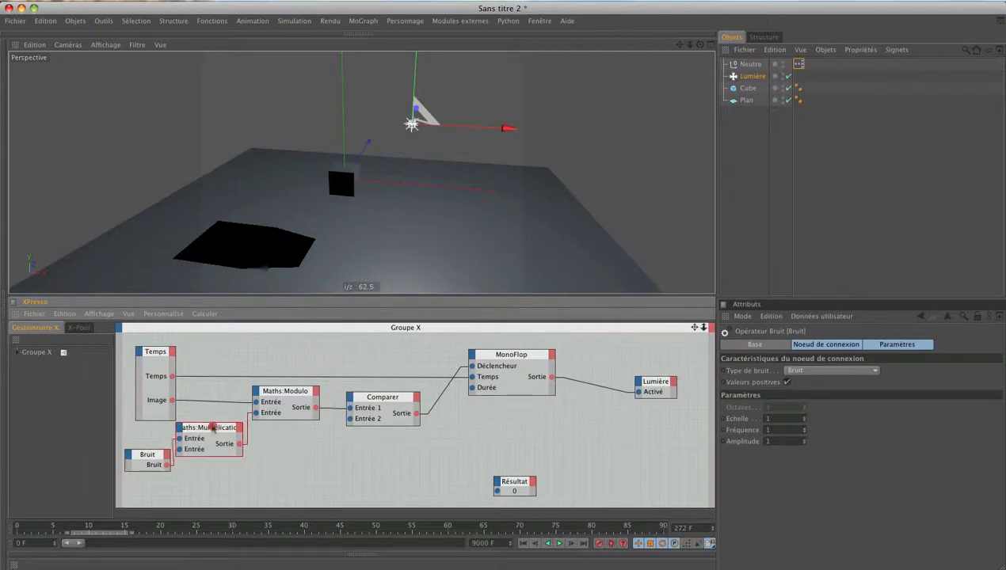
{"action": "left_click_drag", "start_coordinate": [221, 425], "coordinate": [214, 428]}
{"action": "left_click", "coordinate": [287, 396]}
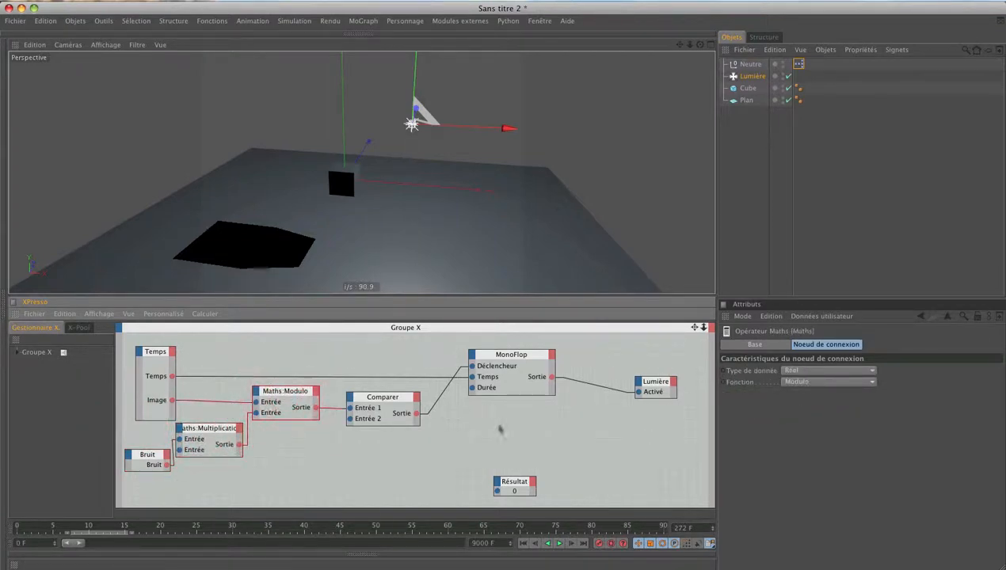
Play the animation and examine the settings of the Comparer and Modulo nodes.
{"action": "left_click", "coordinate": [560, 544]}
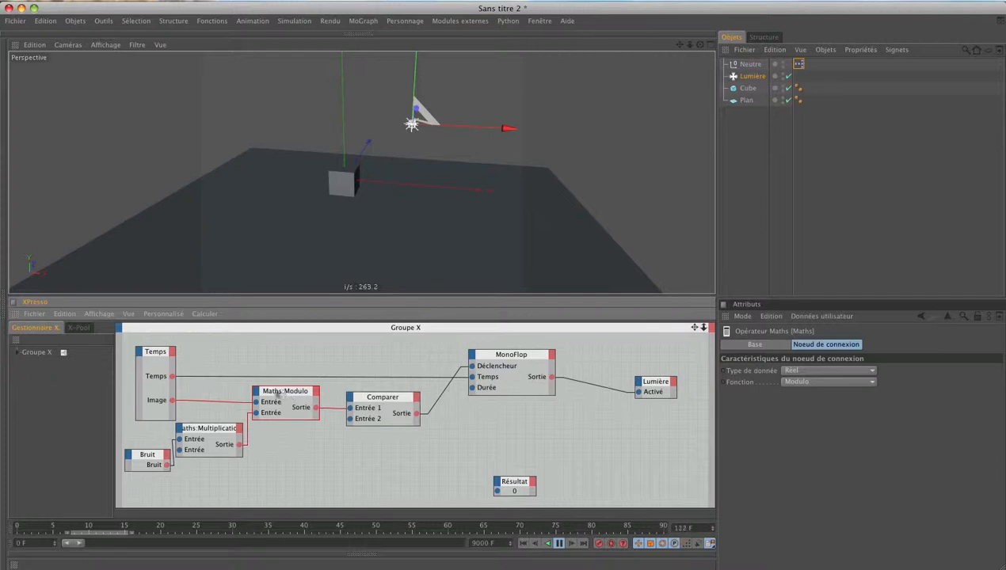
{"action": "left_click", "coordinate": [388, 405]}
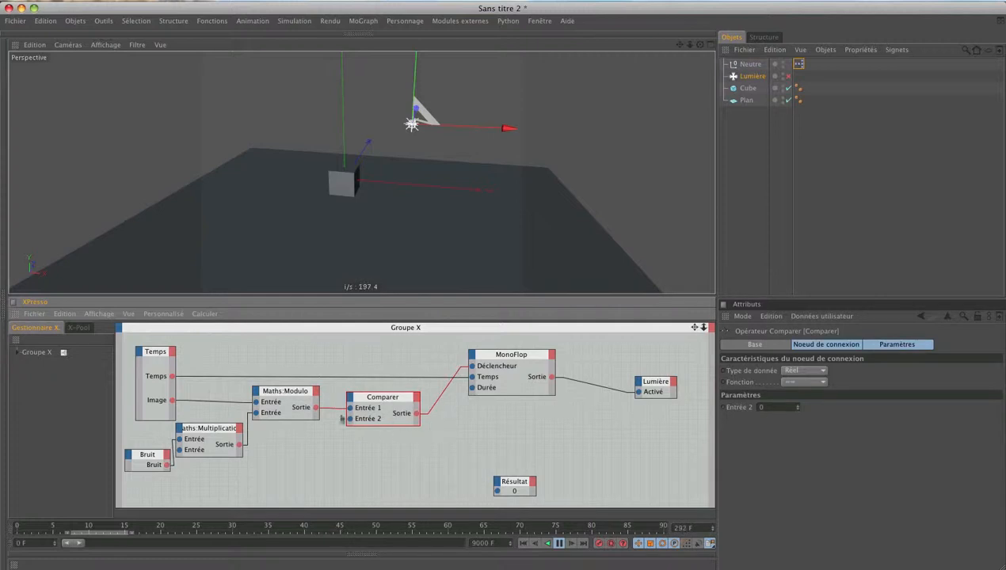
{"action": "left_click", "coordinate": [287, 396]}
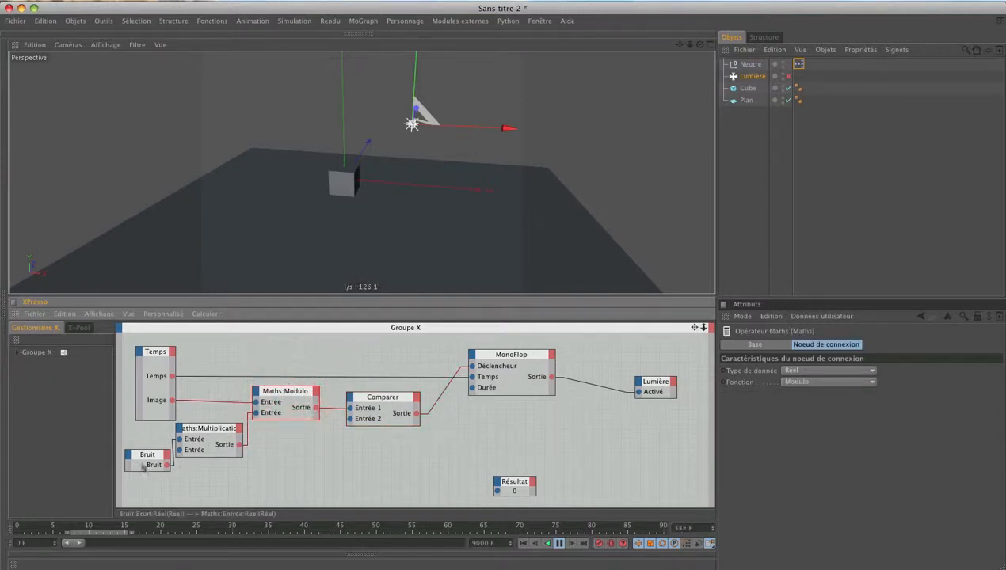
{"action": "left_click_drag", "start_coordinate": [144, 460], "coordinate": [141, 468]}
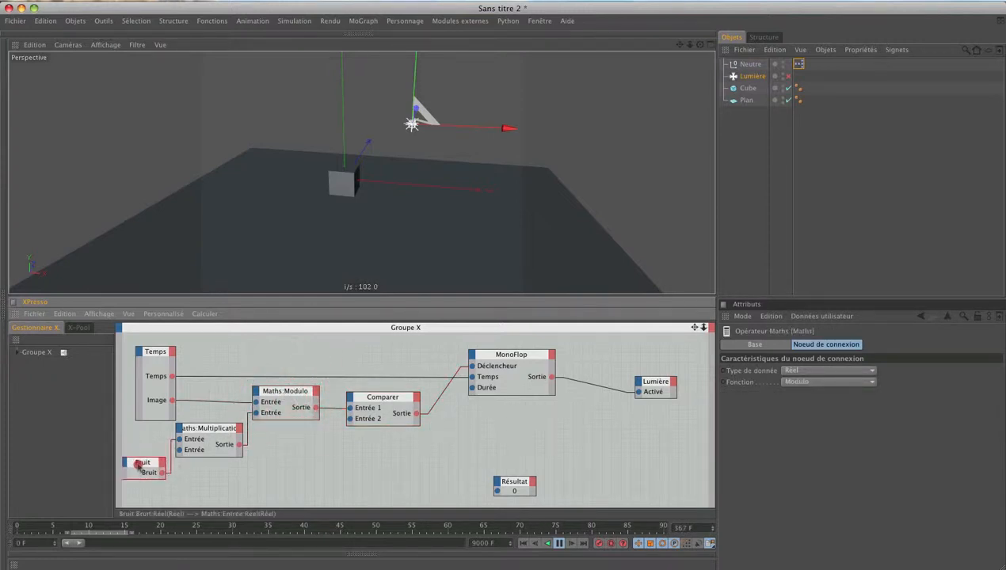
Connect the Multiplication node's output to the Résultat node and move Résultat closer to the Maths nodes.
{"action": "left_click", "coordinate": [207, 434]}
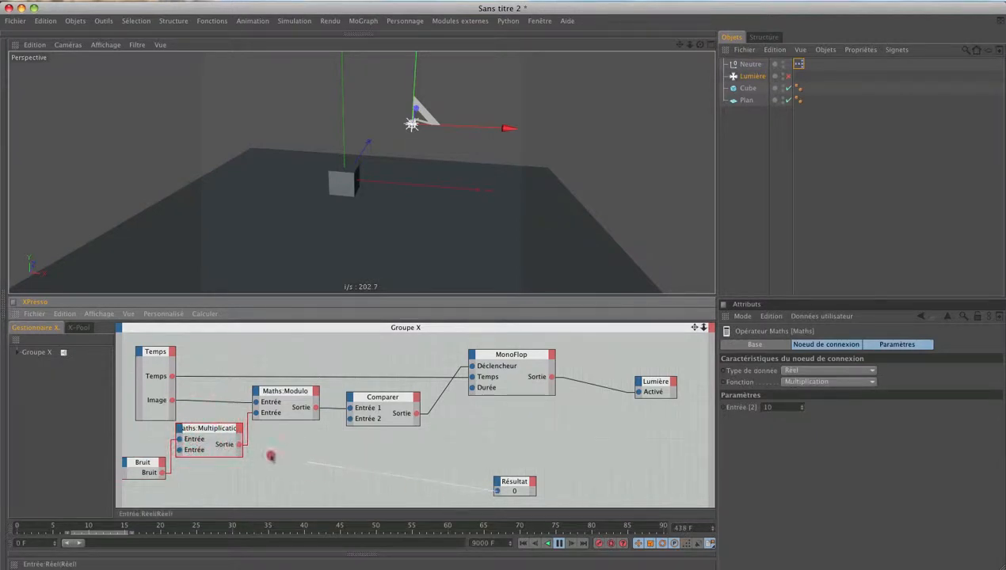
{"action": "left_click_drag", "start_coordinate": [271, 456], "coordinate": [238, 445]}
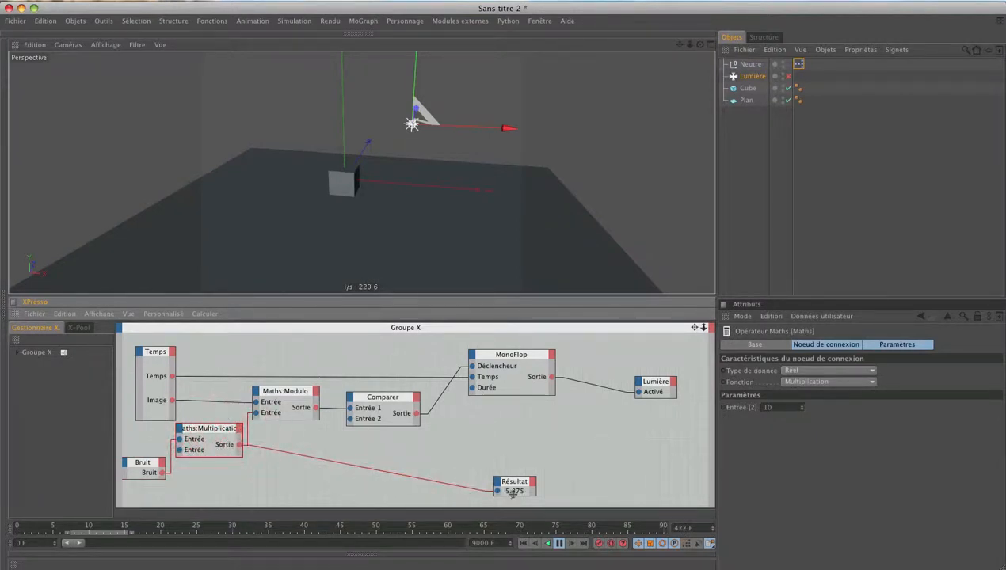
{"action": "left_click_drag", "start_coordinate": [522, 488], "coordinate": [415, 490]}
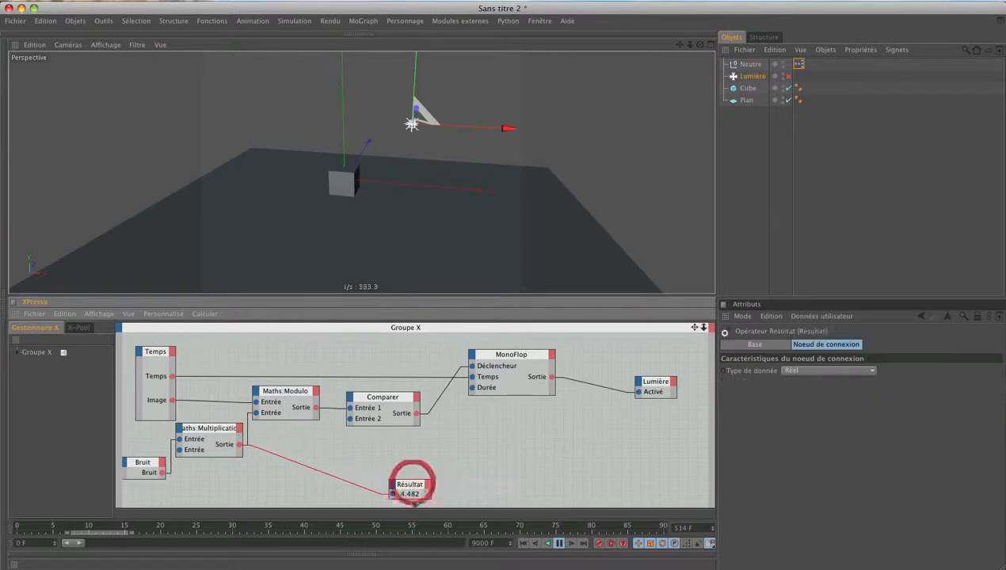
Set the Modulo node's Type de donnée to Entier.
{"action": "left_click", "coordinate": [287, 395]}
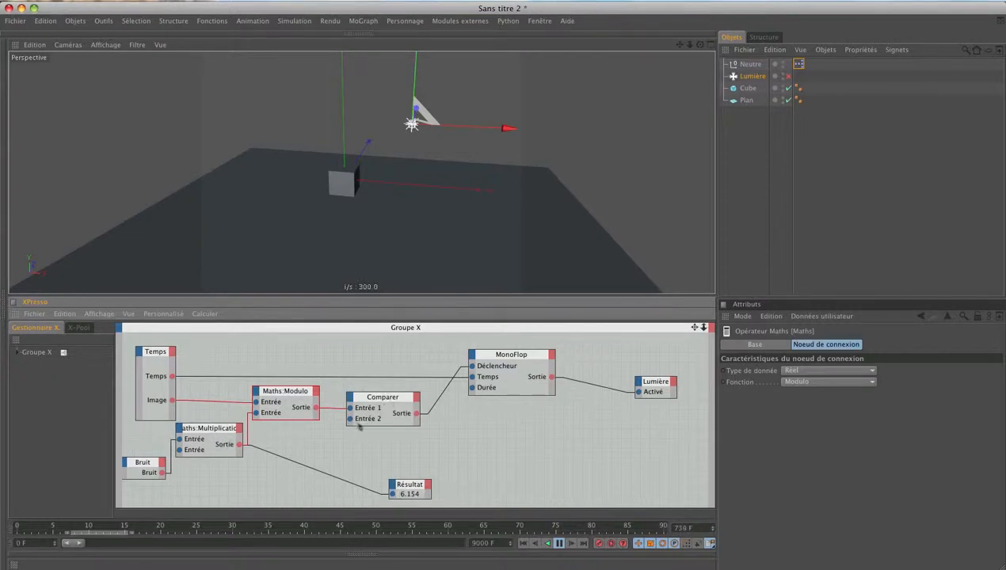
{"action": "left_click", "coordinate": [279, 395]}
{"action": "left_click", "coordinate": [822, 371]}
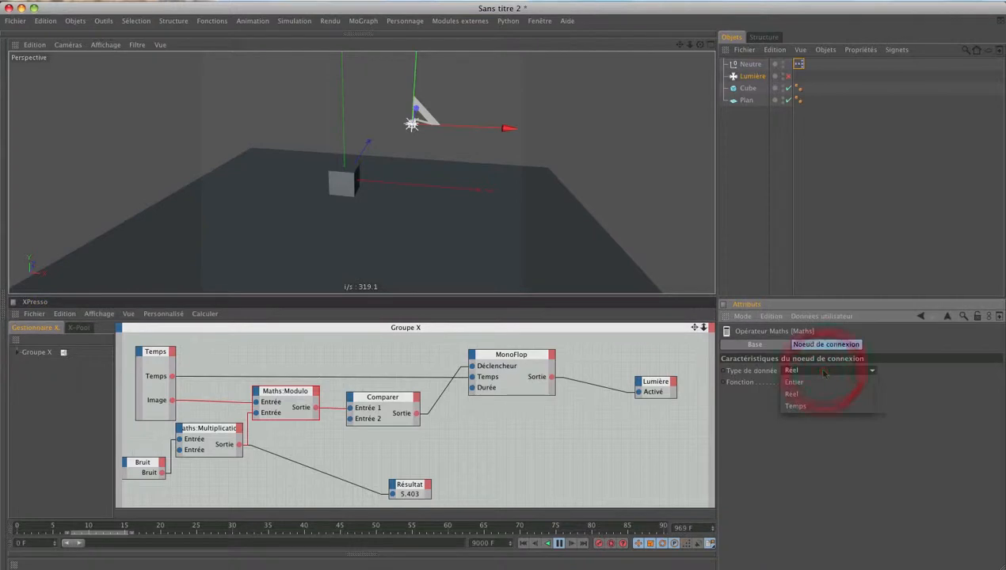
{"action": "left_click", "coordinate": [824, 382]}
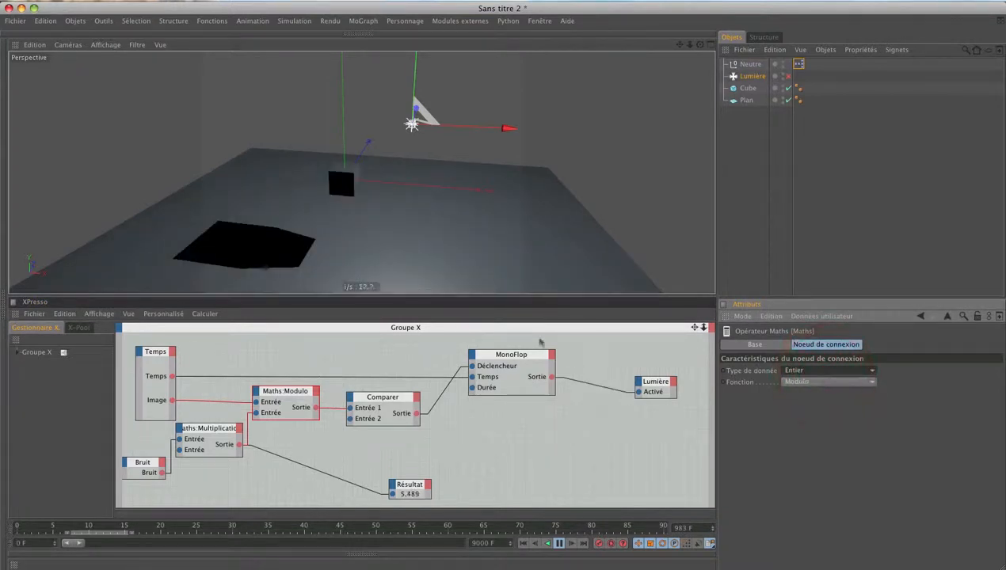
Disconnect the Multiplication output from the Résultat node and feed Résultat from the Modulo node's output instead.
{"action": "left_click", "coordinate": [366, 454]}
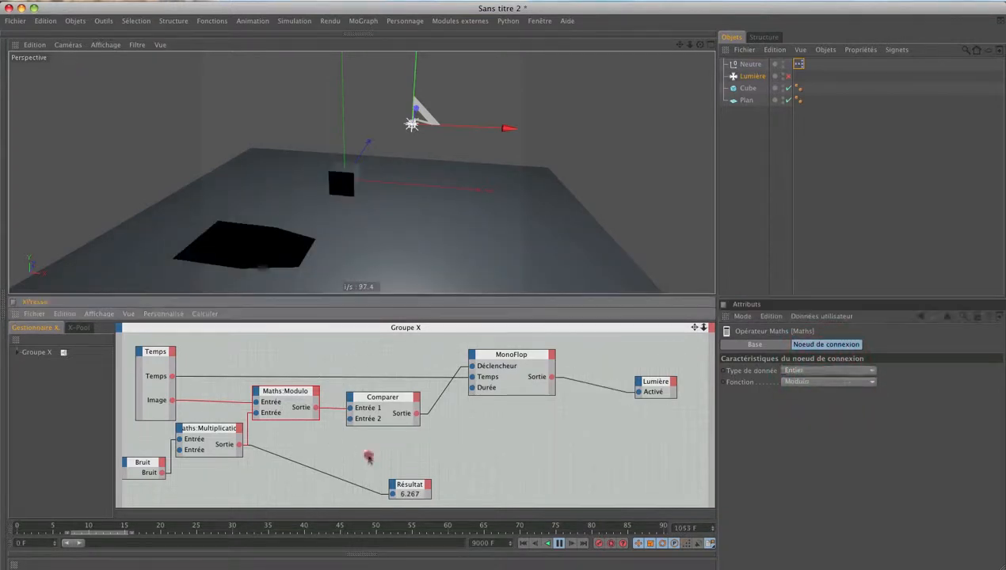
{"action": "left_click", "coordinate": [286, 448]}
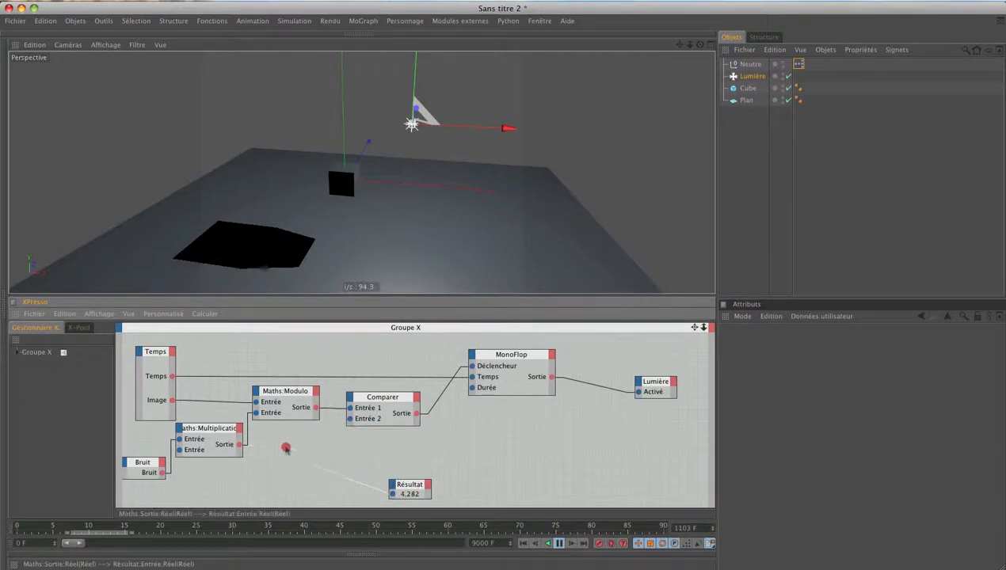
{"action": "left_click", "coordinate": [321, 465]}
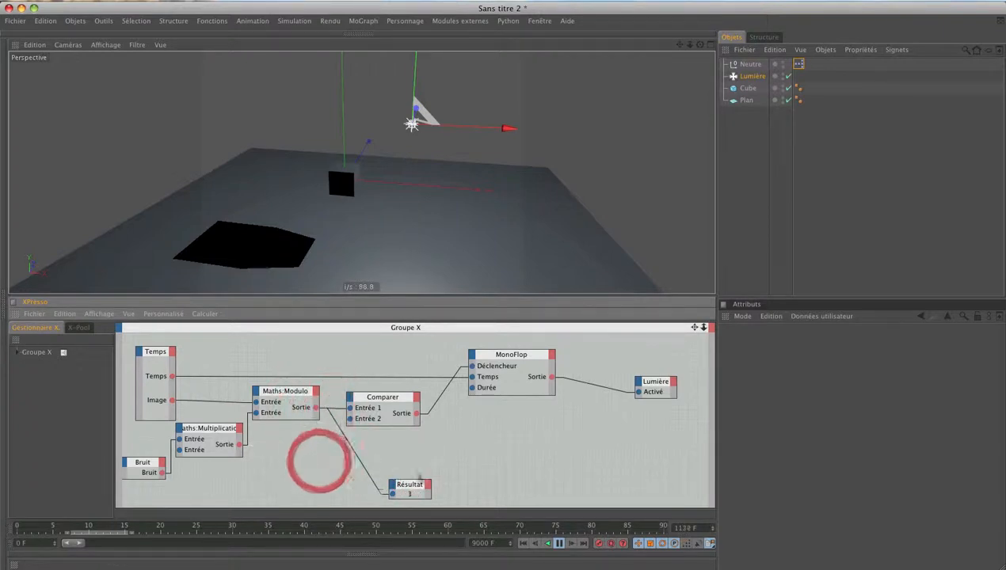
{"action": "left_click", "coordinate": [449, 473]}
{"action": "left_click", "coordinate": [449, 474]}
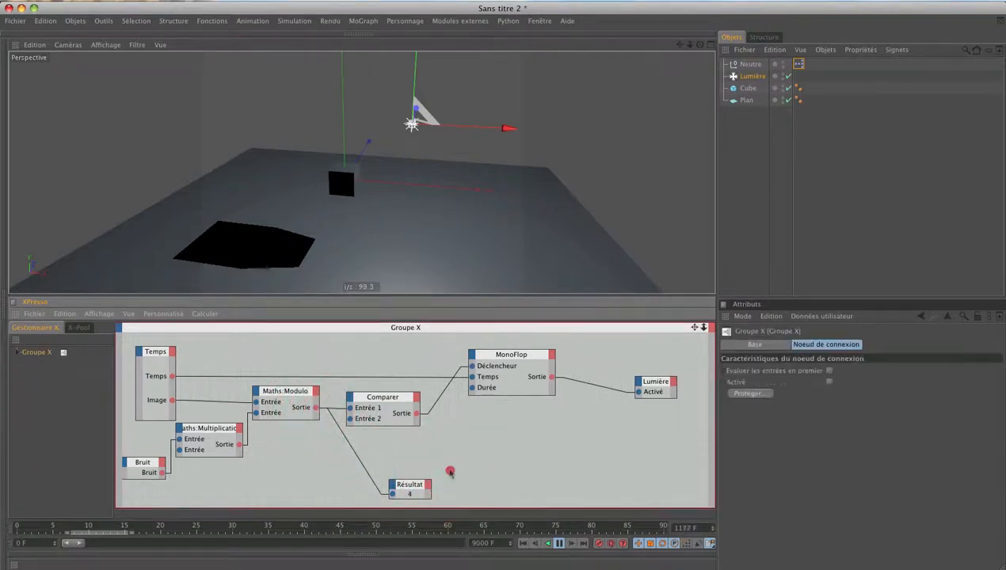
Move the MonoFlop node slightly down and set its Durée to 2 F.
{"action": "mouse_move", "coordinate": [495, 355]}
{"action": "left_mouse_down"}
{"action": "mouse_move", "coordinate": [487, 358]}
{"action": "mouse_move", "coordinate": [499, 372]}
{"action": "left_mouse_up"}
{"action": "left_click", "coordinate": [752, 396]}
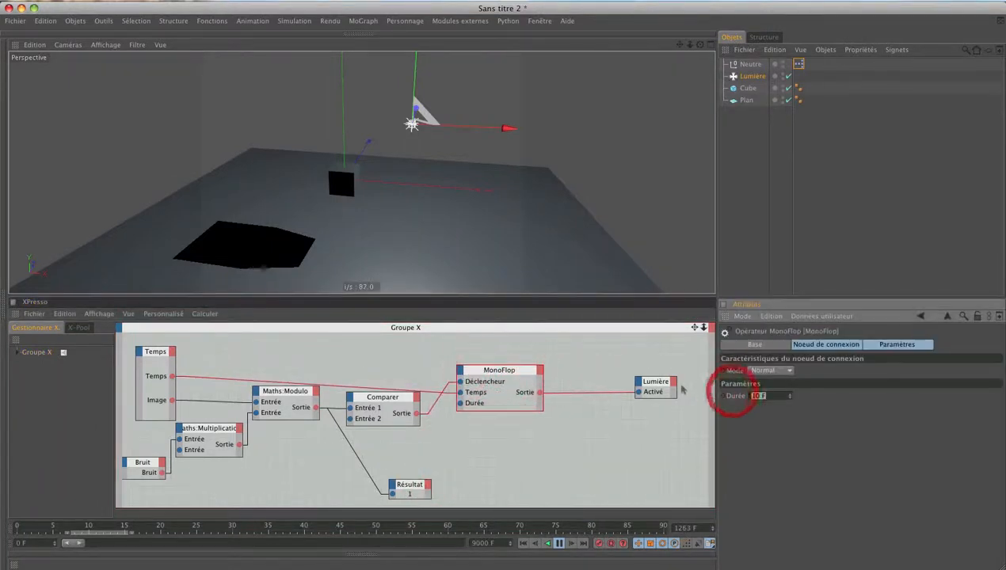
{"action": "type", "text": "2"}
{"action": "key", "text": "Return"}
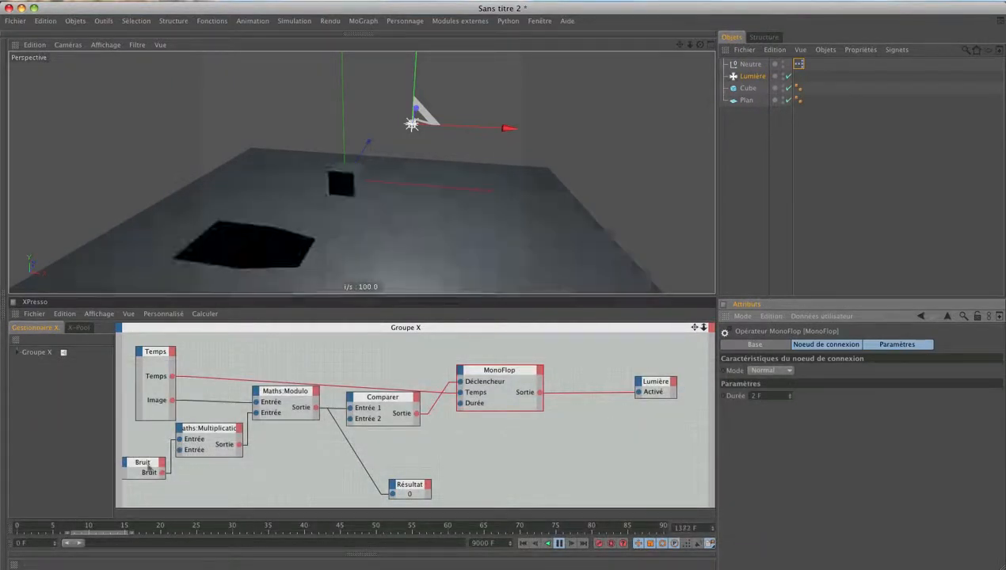
Duplicate the Multiplication node into the space below the Modulo node and set the copy's Fonction to Division.
{"action": "left_click", "coordinate": [145, 468]}
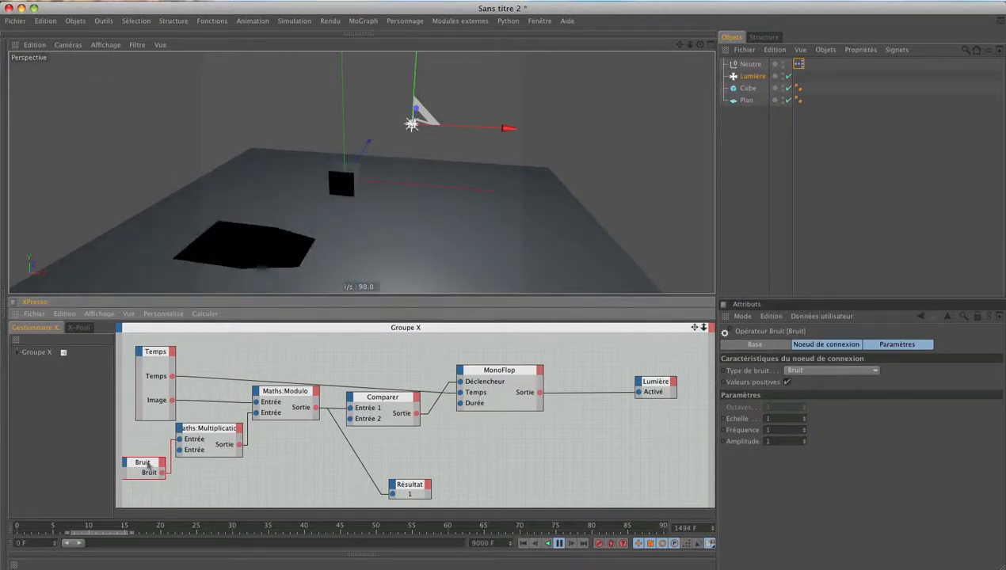
{"action": "left_click_drag", "start_coordinate": [146, 464], "coordinate": [146, 474]}
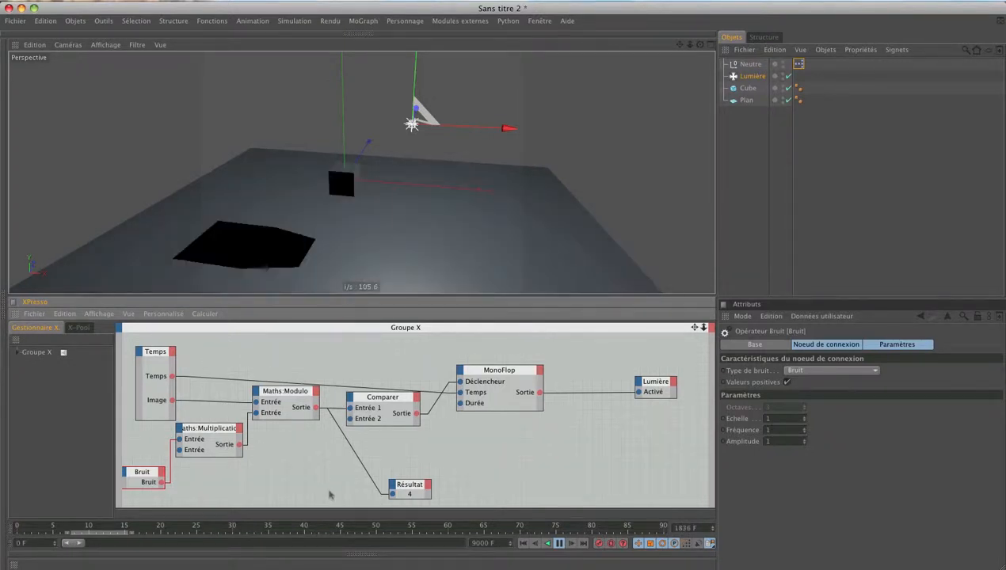
{"action": "left_click", "coordinate": [207, 434]}
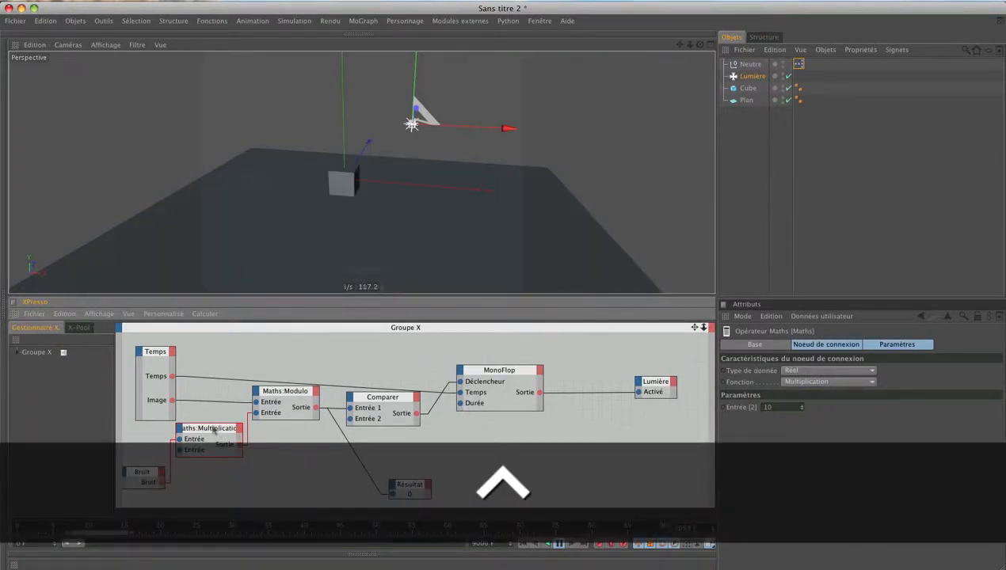
{"action": "left_click_drag", "start_coordinate": [225, 435], "coordinate": [325, 481]}
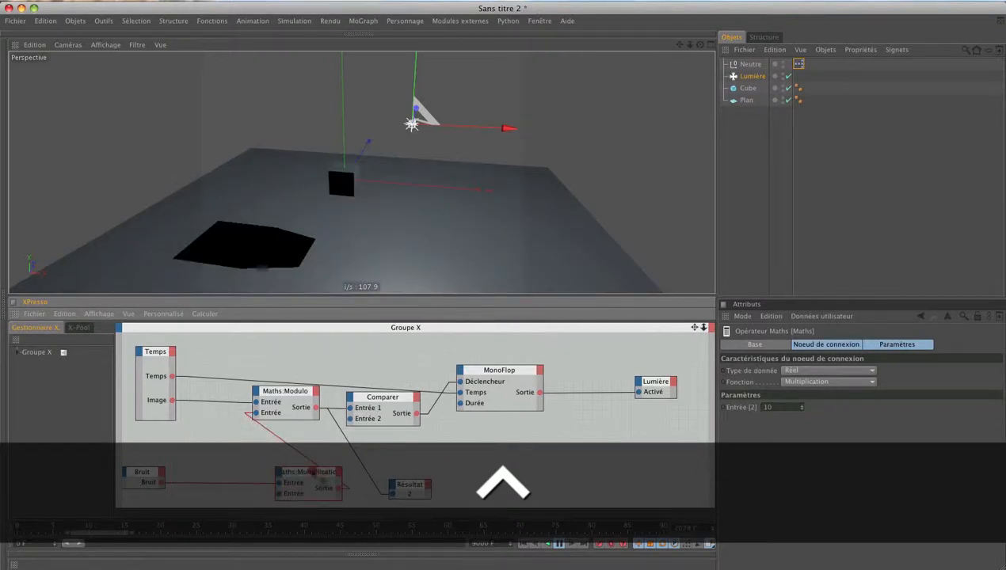
{"action": "left_click_drag", "start_coordinate": [313, 473], "coordinate": [312, 470], "text": "ctrl"}
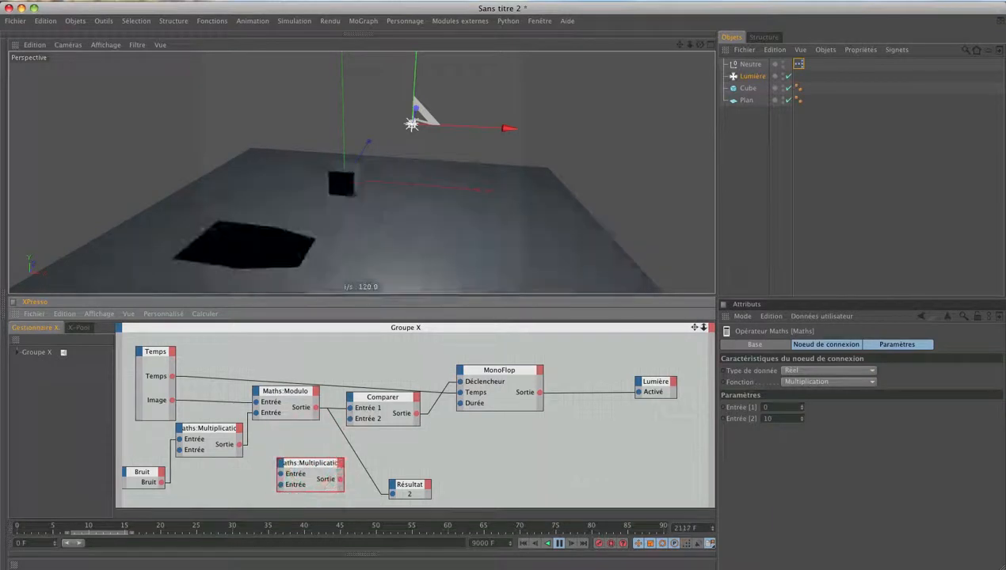
{"action": "left_click", "coordinate": [856, 382]}
{"action": "left_click", "coordinate": [849, 428]}
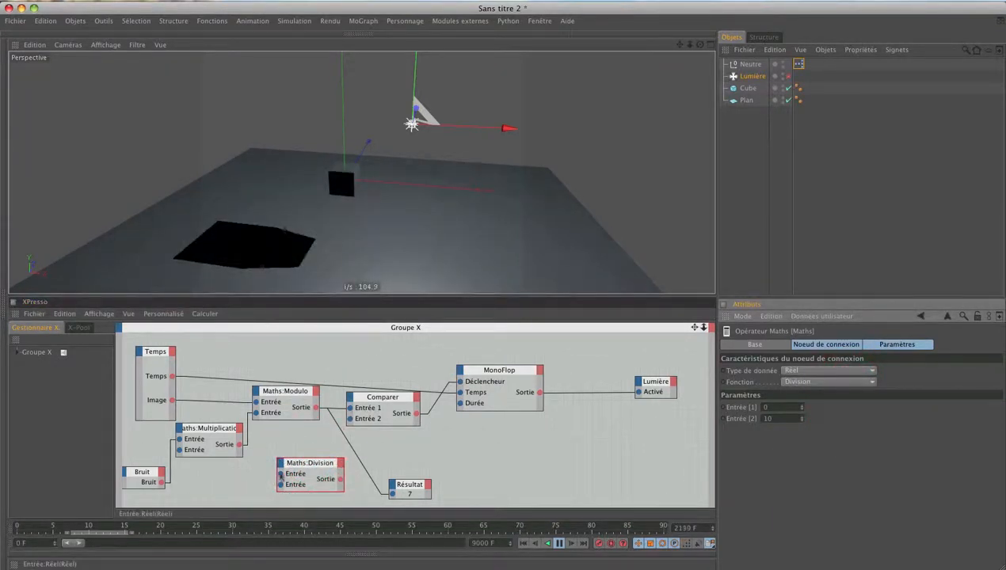
Link Bruit through the Division node's first input to the MonoFlop's Durée, and move the Comparer node up clear of the wires.
{"action": "left_click_drag", "start_coordinate": [161, 484], "coordinate": [161, 484]}
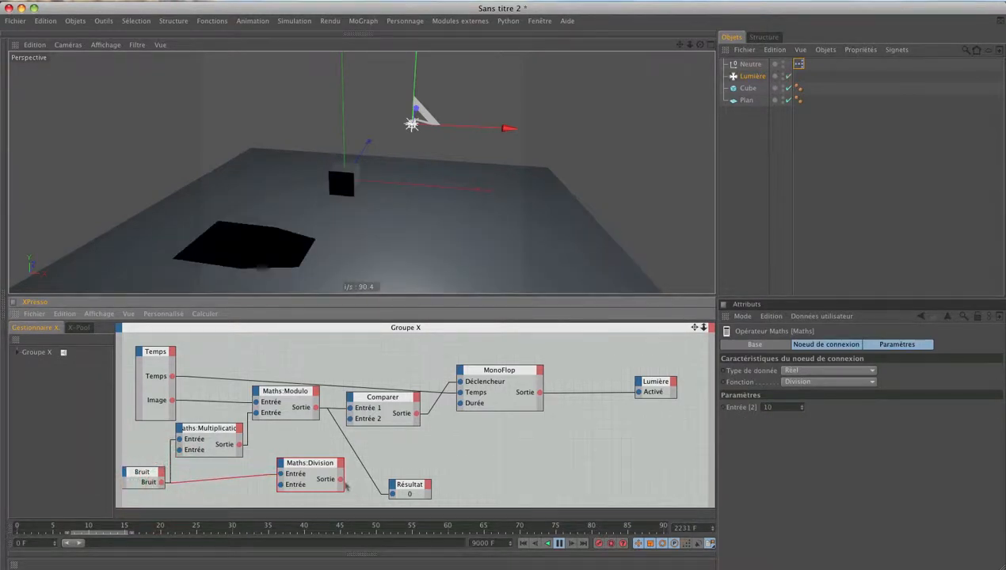
{"action": "left_click_drag", "start_coordinate": [462, 403], "coordinate": [460, 401]}
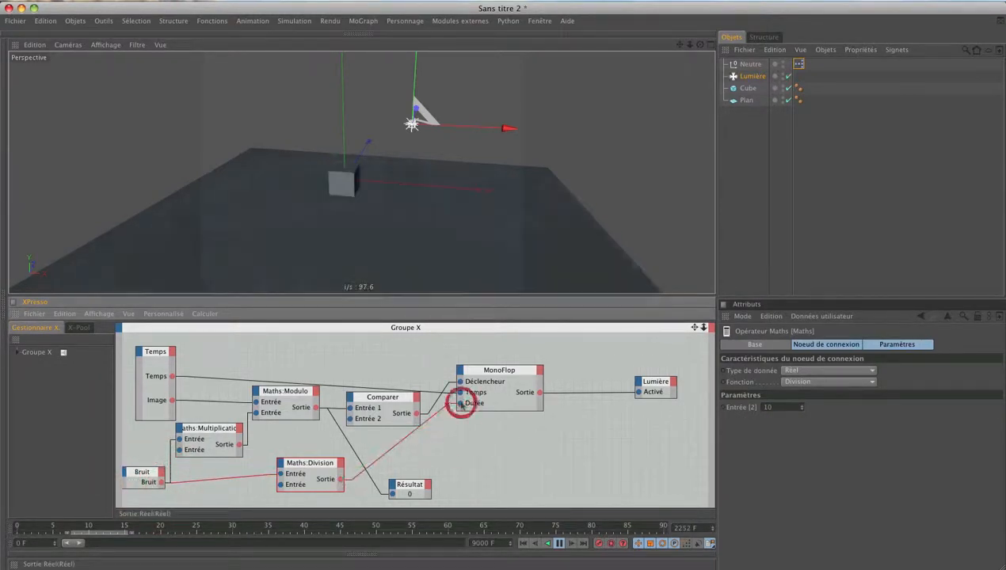
{"action": "left_click_drag", "start_coordinate": [387, 399], "coordinate": [387, 357]}
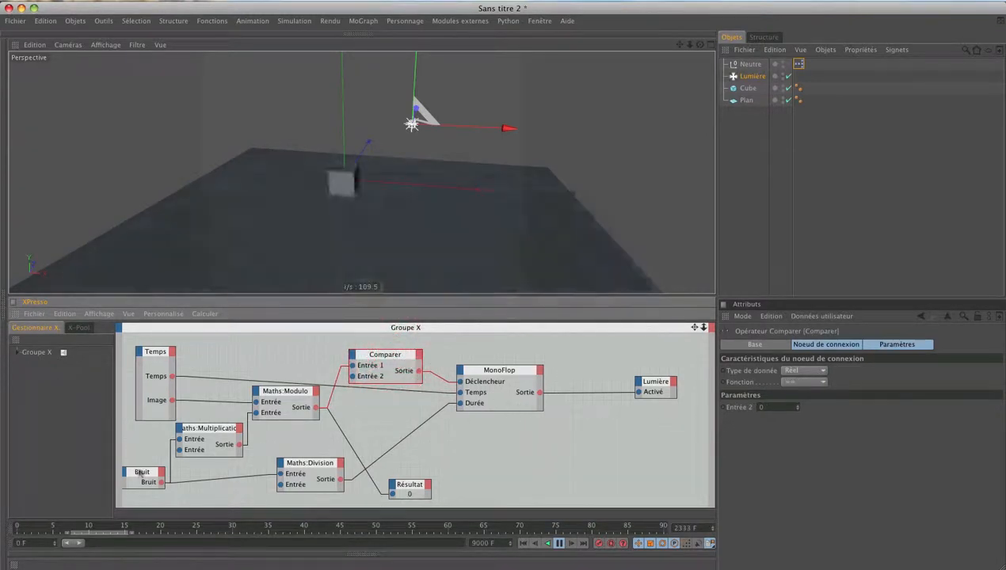
Examine the port information for the MonoFlop's Durée input and the IPS value in the project settings.
{"action": "left_click", "coordinate": [141, 473]}
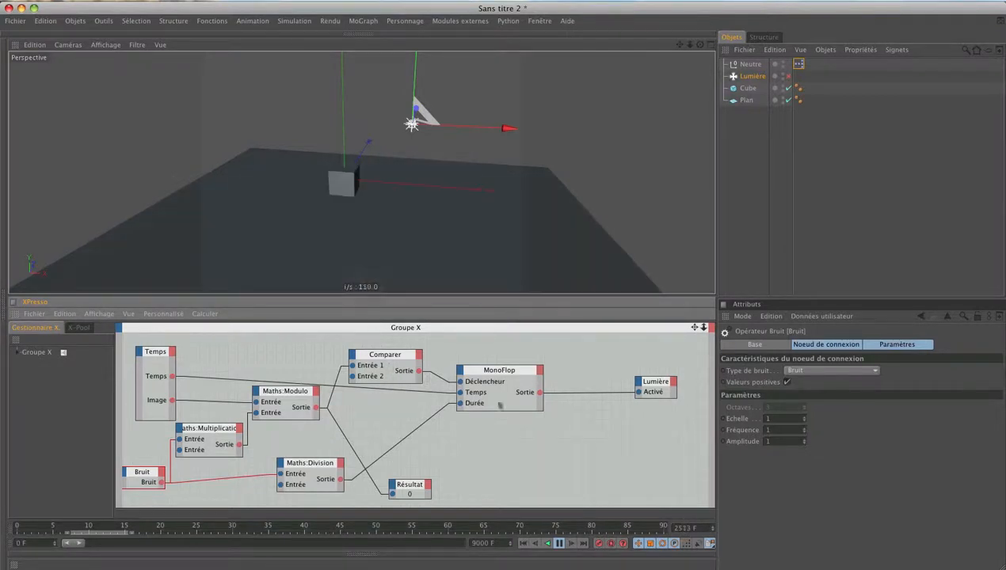
{"action": "left_click_drag", "start_coordinate": [480, 398], "coordinate": [492, 397]}
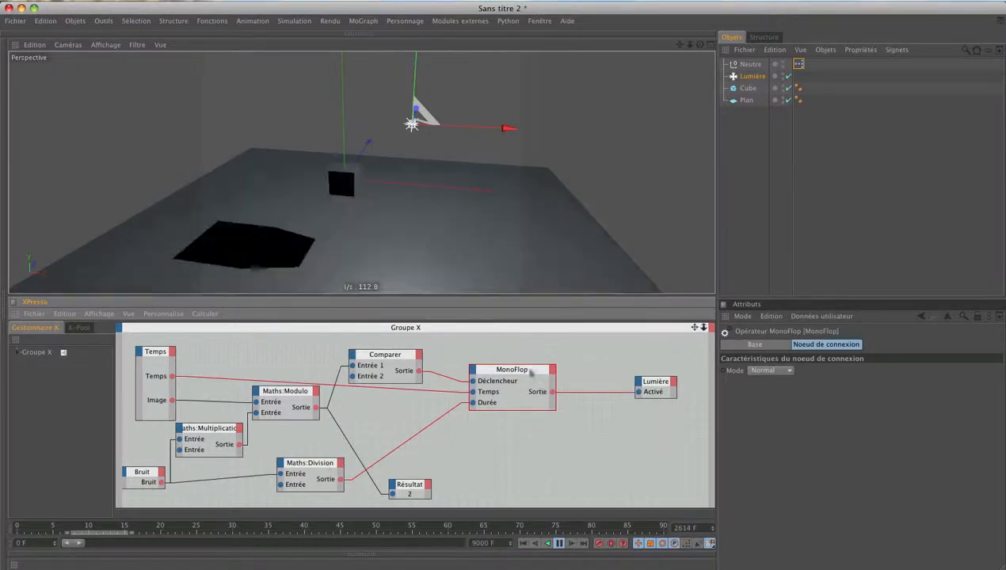
{"action": "right_click", "coordinate": [490, 405]}
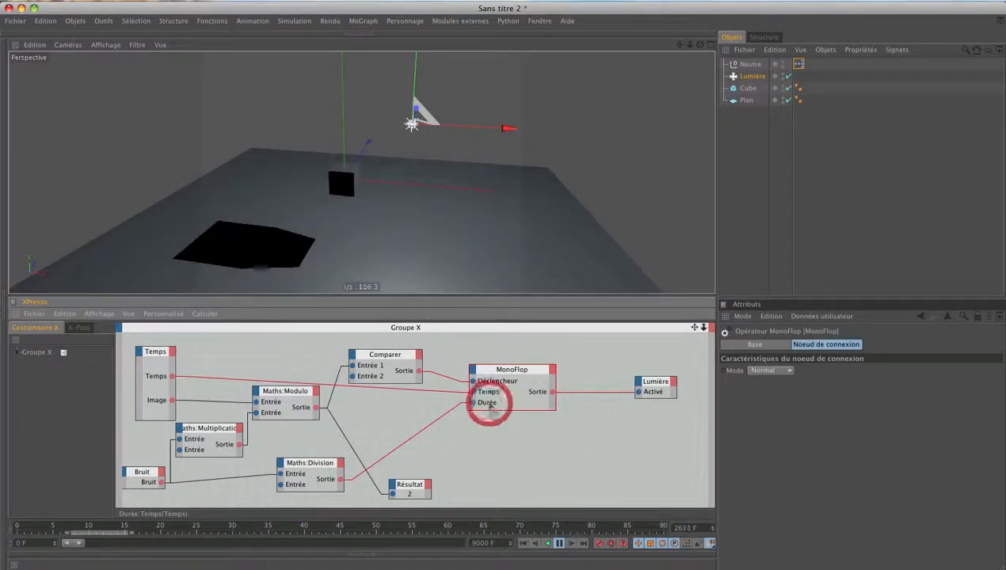
{"action": "left_click", "coordinate": [494, 408]}
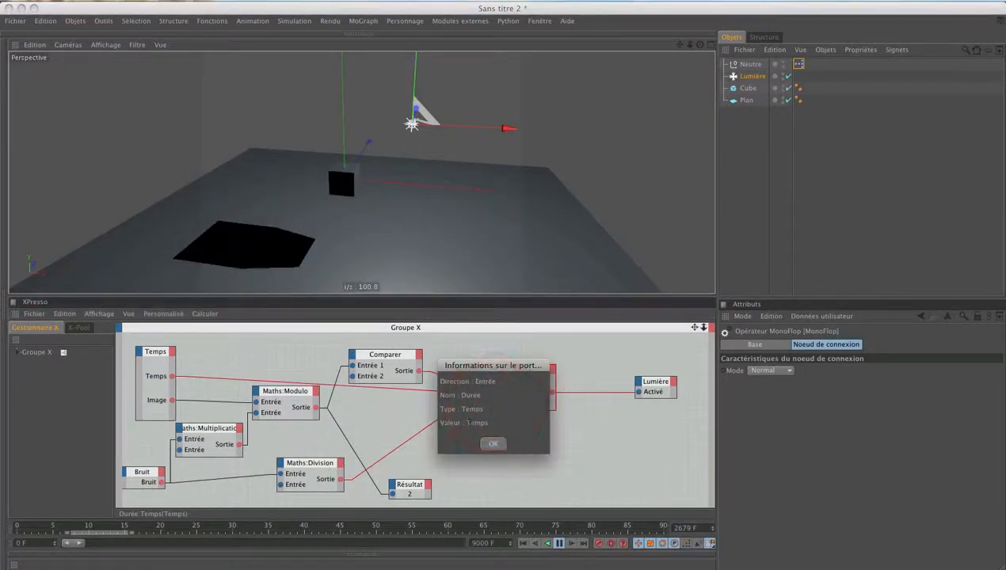
{"action": "left_click", "coordinate": [492, 443]}
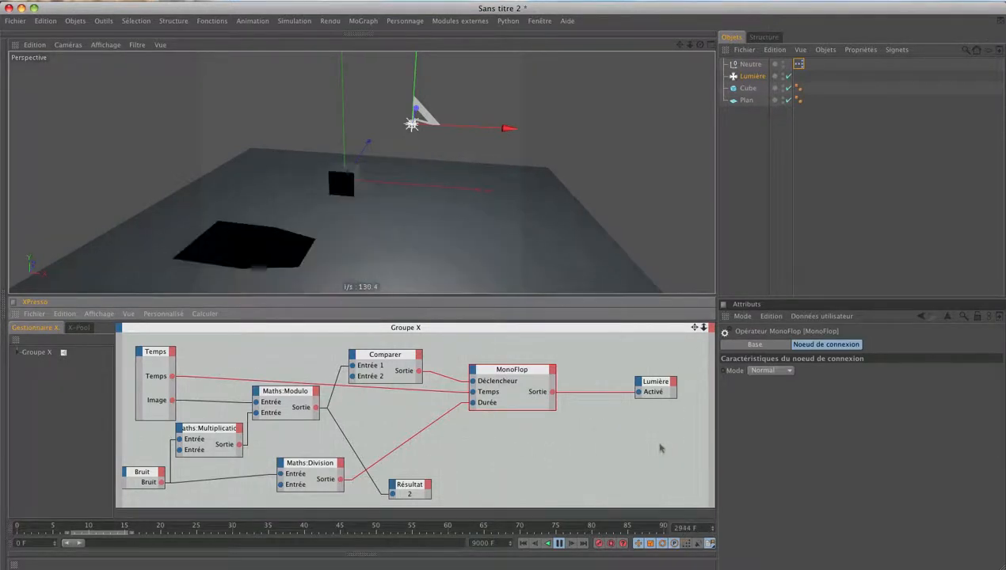
{"action": "key", "text": "ctrl+d"}
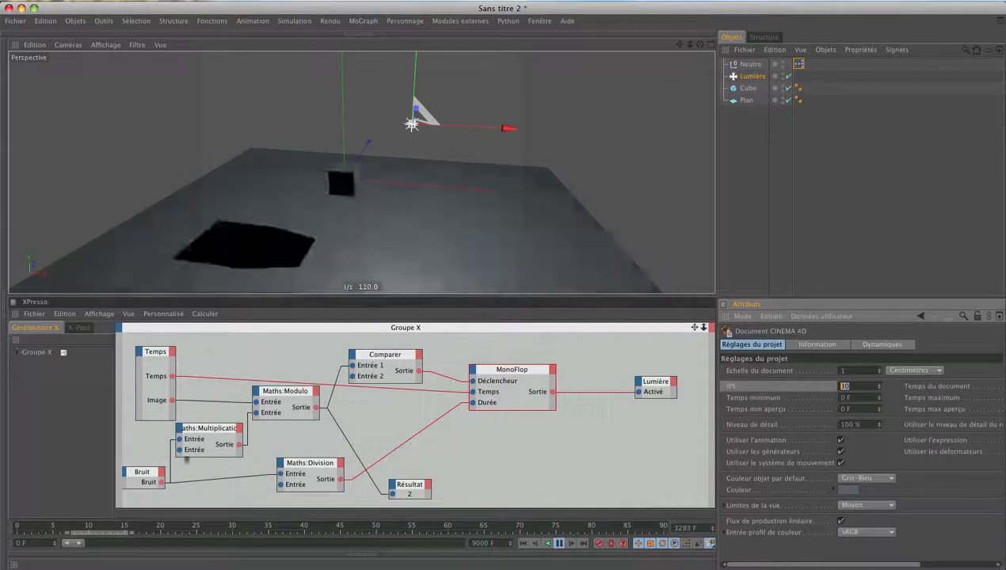
Try an Amplitude of 10 on the Bruit node and reduce it to 5.
{"action": "left_click", "coordinate": [142, 475]}
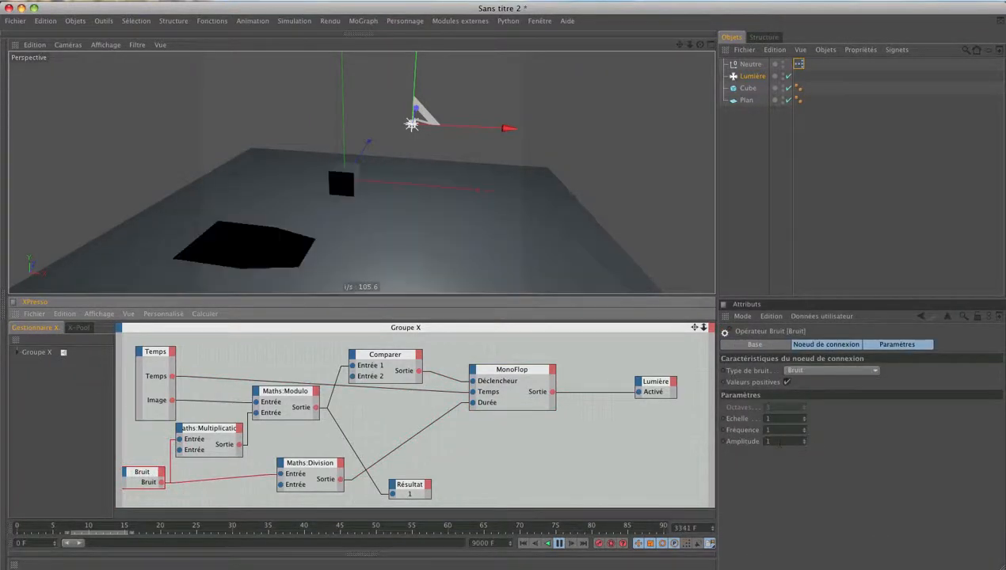
{"action": "left_click_drag", "start_coordinate": [780, 443], "coordinate": [729, 442]}
{"action": "type", "text": "10"}
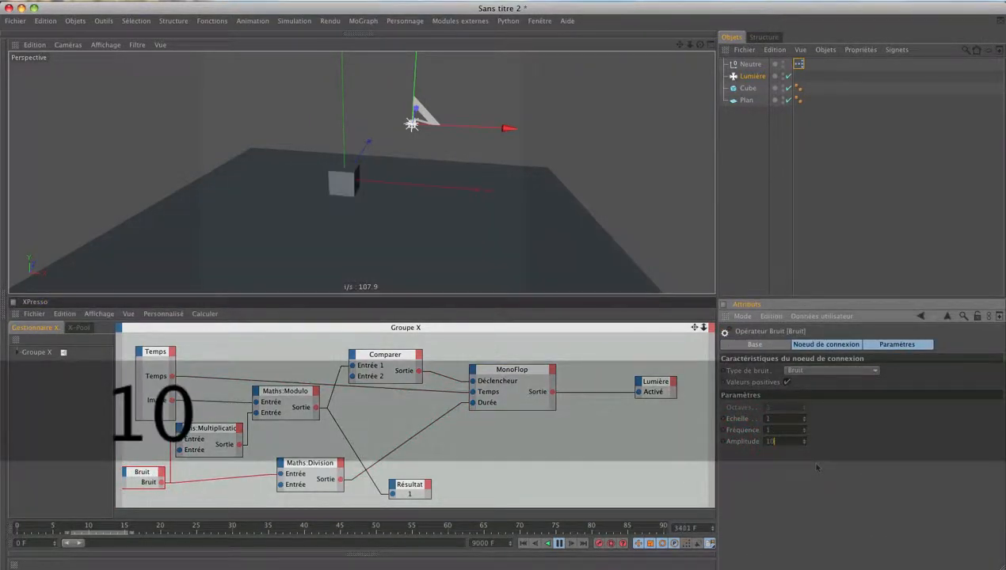
{"action": "key", "text": "Return"}
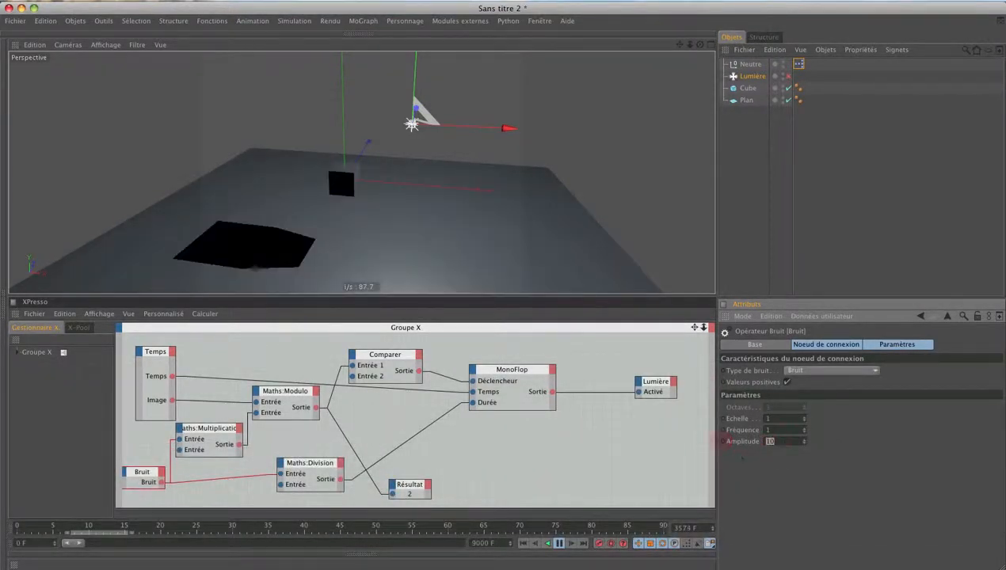
{"action": "type", "text": "5"}
{"action": "key", "text": "Return"}
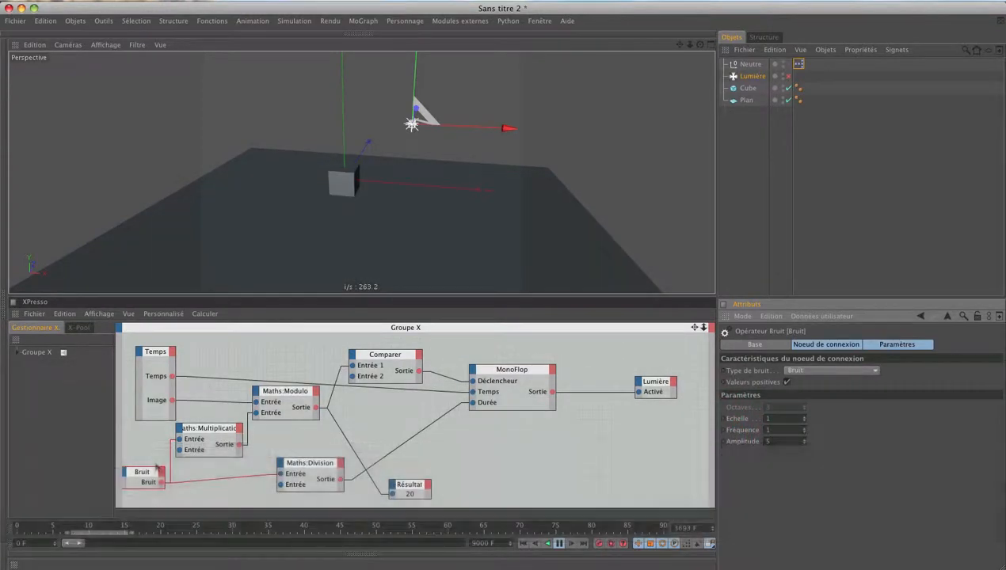
Copy the Bruit node's Amplitude parameter as a user data interface and paste it onto the Neutre object.
{"action": "right_click", "coordinate": [741, 442]}
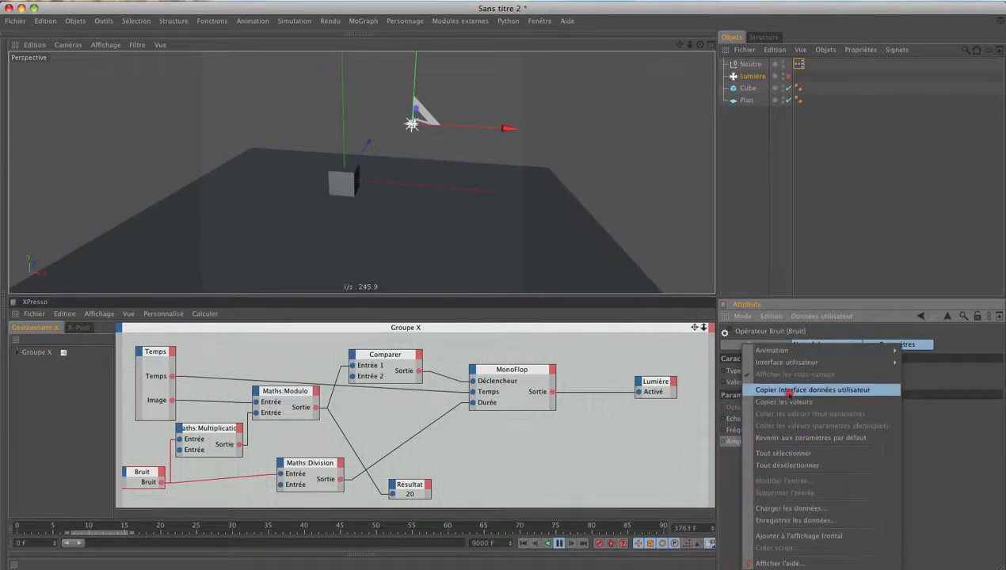
{"action": "left_click", "coordinate": [832, 390]}
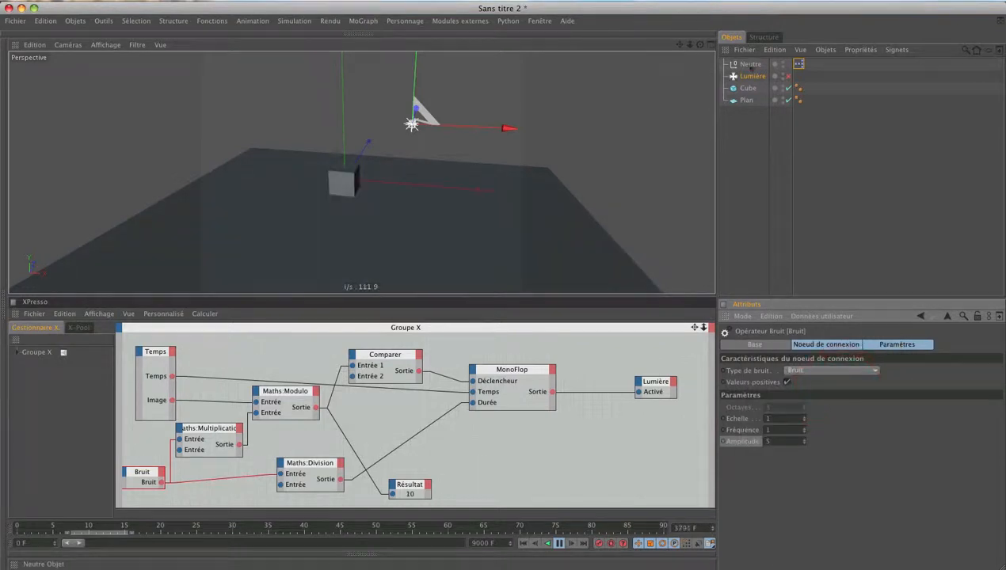
{"action": "left_click", "coordinate": [750, 64]}
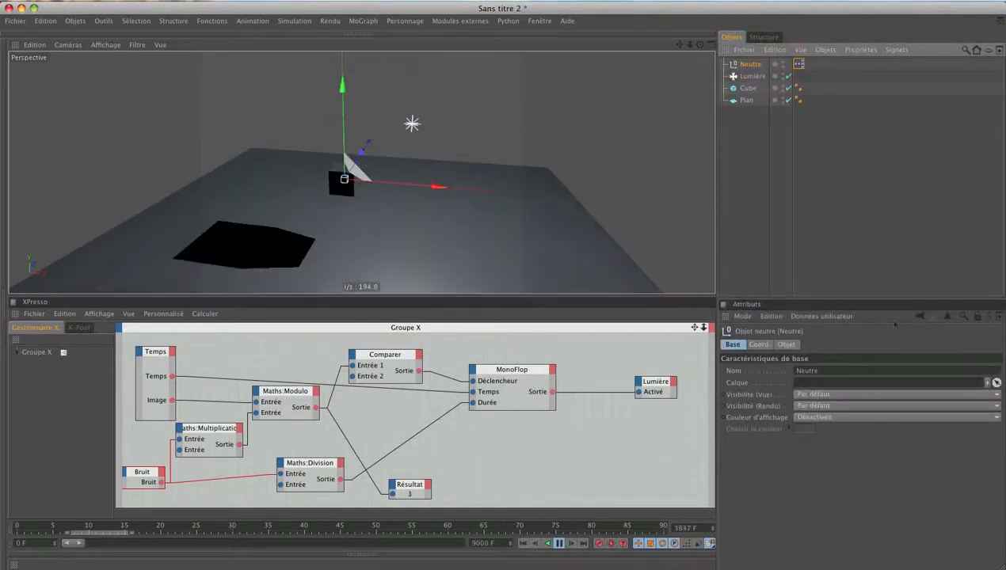
{"action": "left_click", "coordinate": [822, 316]}
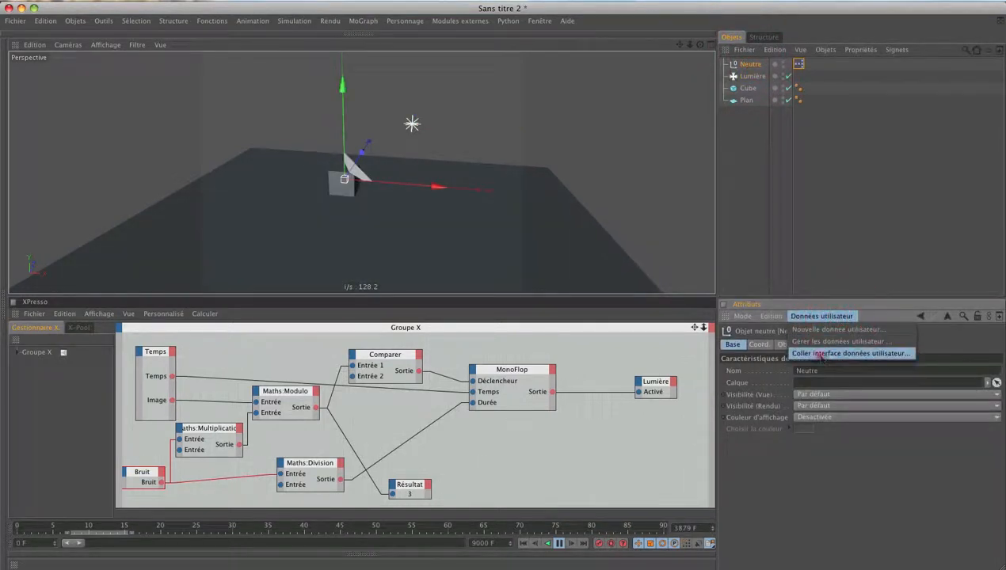
{"action": "left_click", "coordinate": [822, 354]}
Limit the Neutre object's Amplitude user data to a Min of 1 and a Max of 10.
{"action": "left_click", "coordinate": [568, 223]}
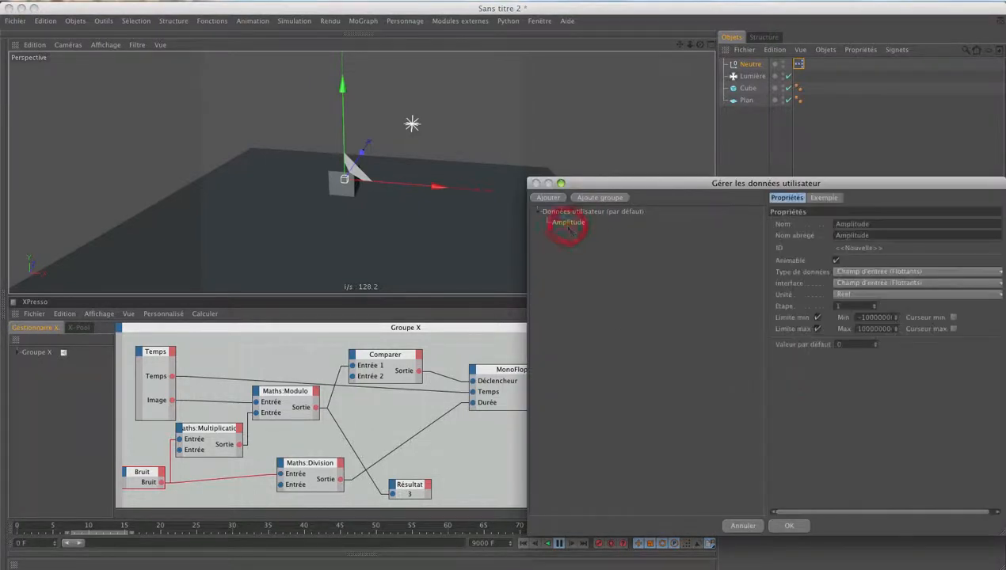
{"action": "left_click_drag", "start_coordinate": [710, 185], "coordinate": [449, 172]}
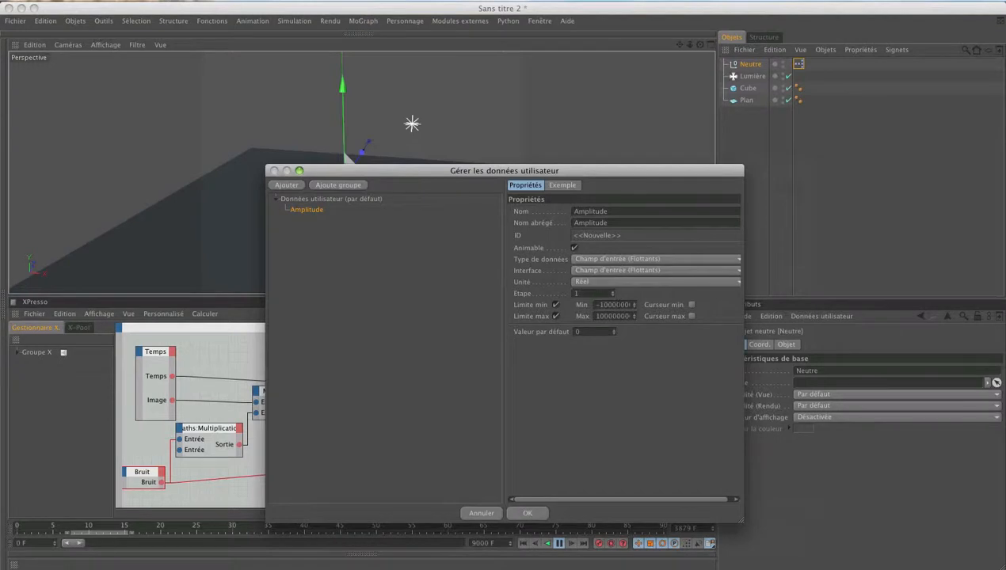
{"action": "type", "text": "1"}
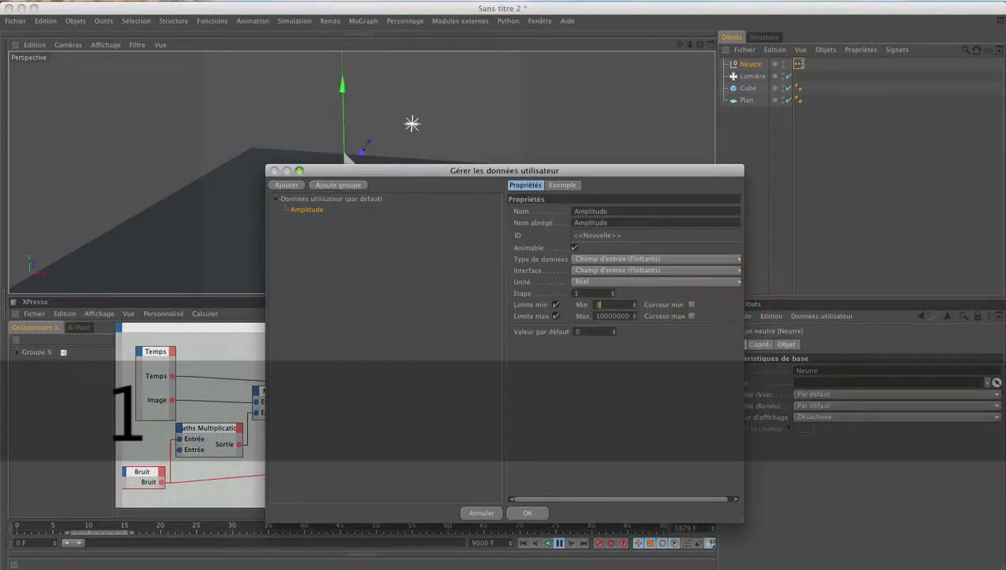
{"action": "key", "text": "Return"}
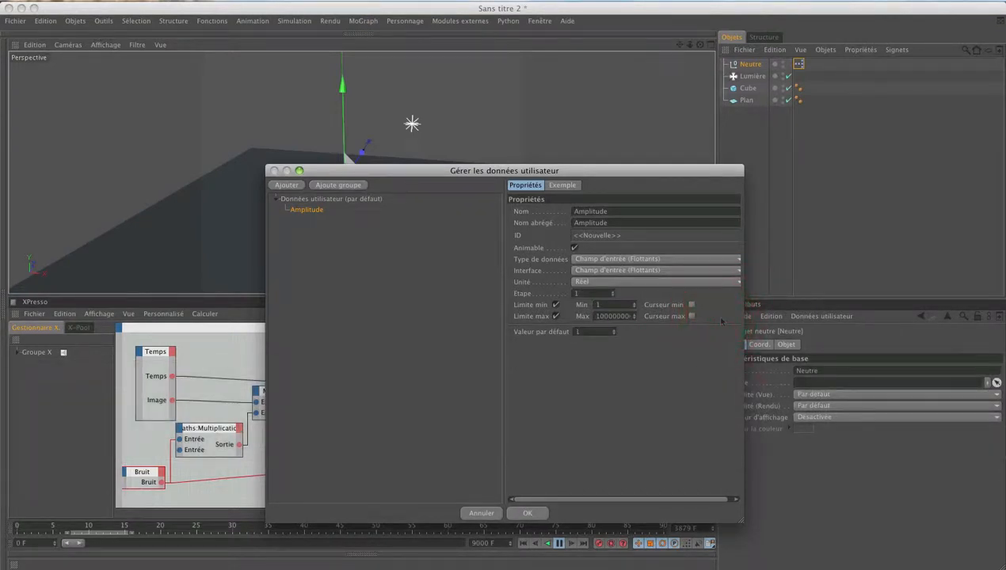
{"action": "double_click", "coordinate": [612, 316]}
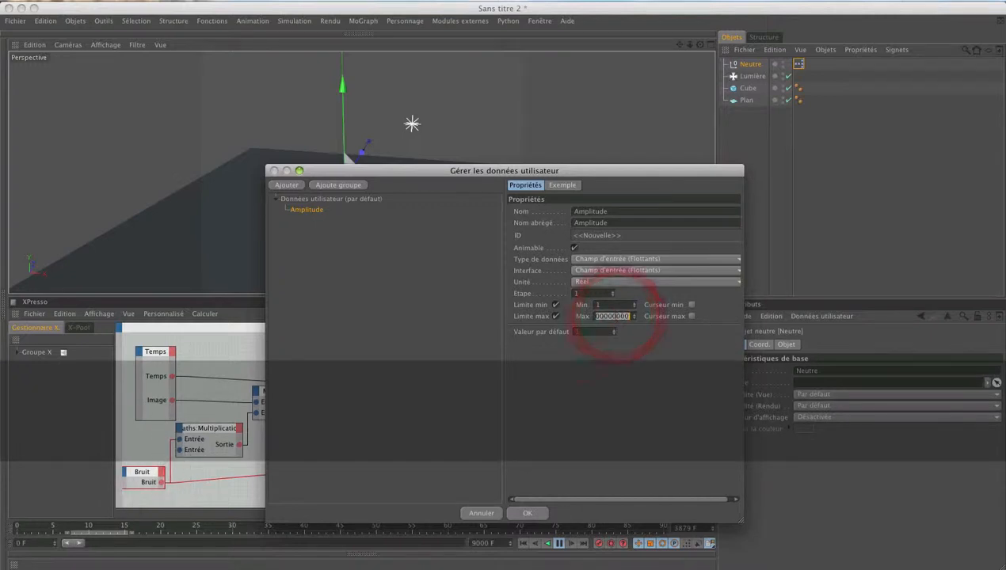
{"action": "type", "text": "10"}
{"action": "left_click", "coordinate": [603, 389]}
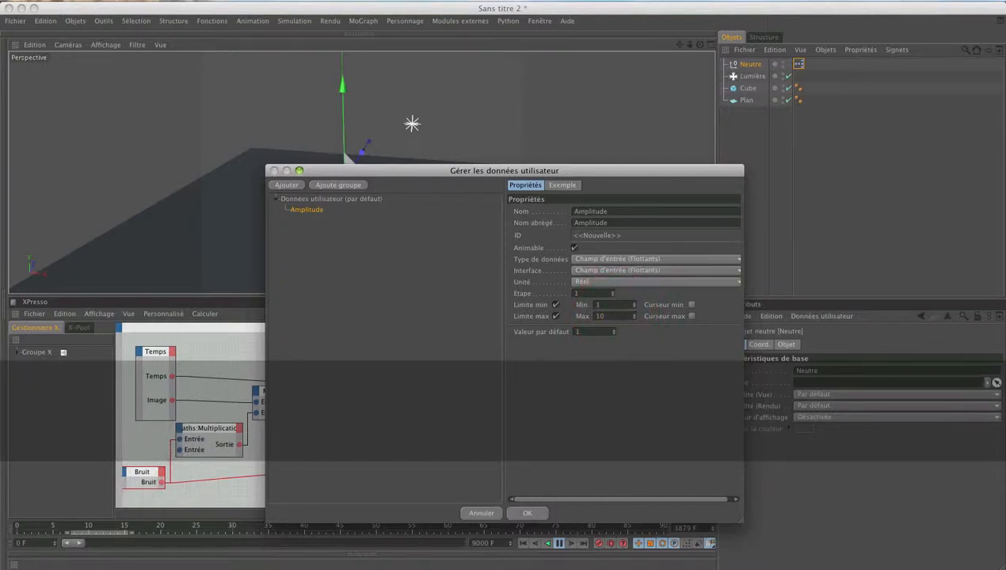
Set the Amplitude user data's Etape to 0.1 and confirm the user data settings.
{"action": "left_click_drag", "start_coordinate": [585, 294], "coordinate": [466, 299]}
{"action": "type", "text": "0,1"}
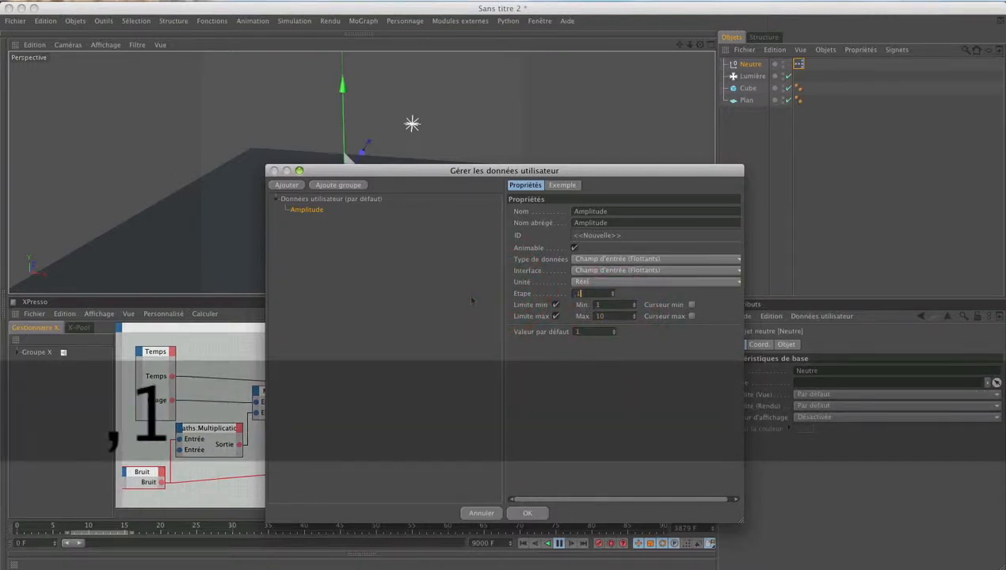
{"action": "left_click", "coordinate": [568, 390]}
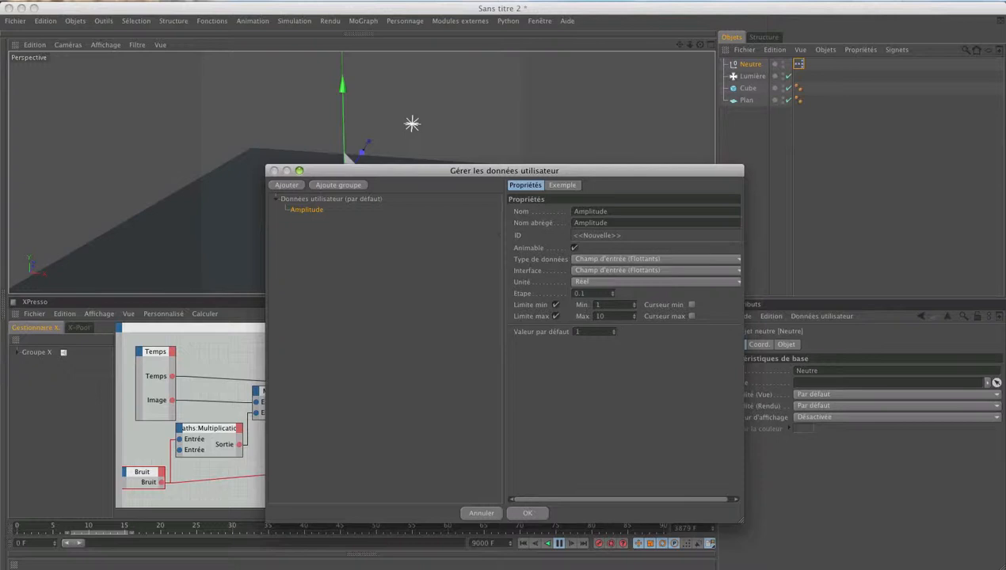
{"action": "left_click_drag", "start_coordinate": [491, 170], "coordinate": [547, 129]}
{"action": "left_click", "coordinate": [585, 472]}
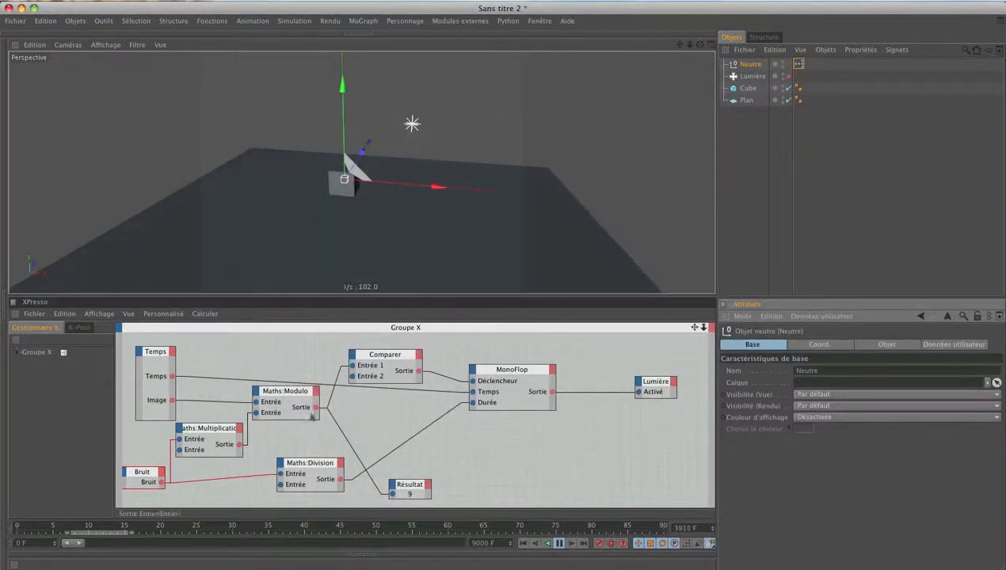
Add the Neutre object as a node beside Bruit and link its Amplitude user data output to a new Amplitude input on Bruit.
{"action": "left_click_drag", "start_coordinate": [695, 328], "coordinate": [924, 289]}
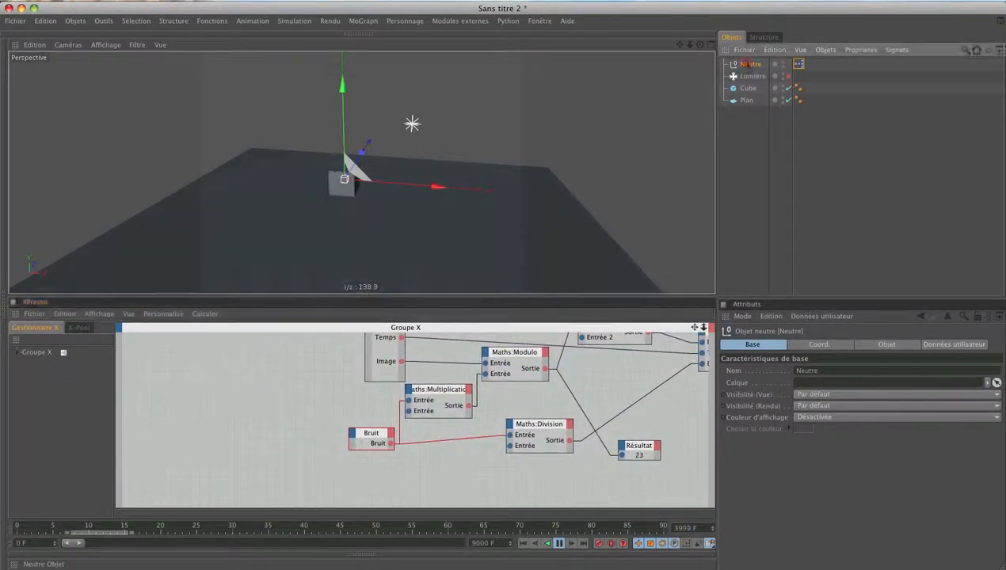
{"action": "left_click_drag", "start_coordinate": [255, 438], "coordinate": [252, 435]}
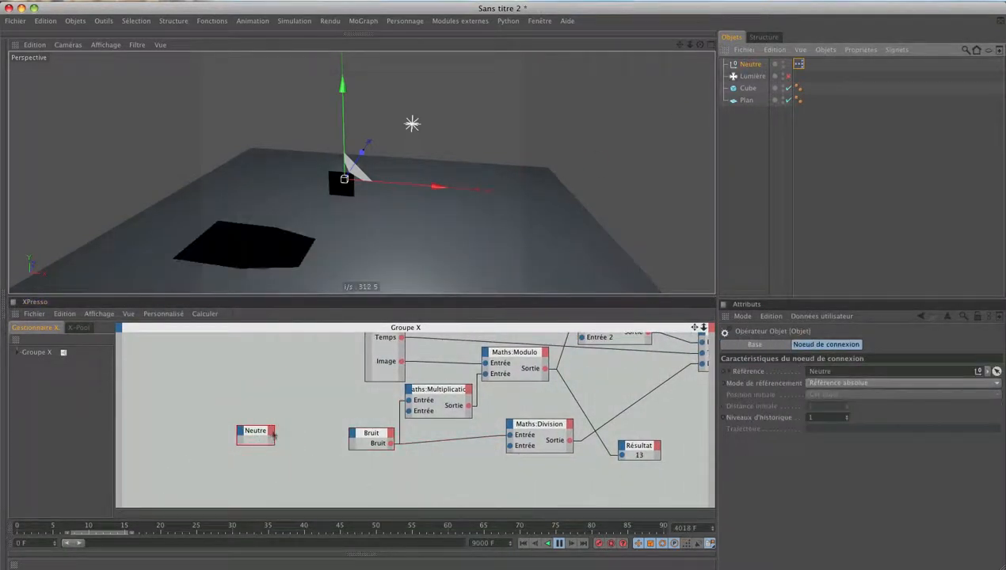
{"action": "left_click", "coordinate": [267, 431]}
{"action": "mouse_move", "coordinate": [336, 434]}
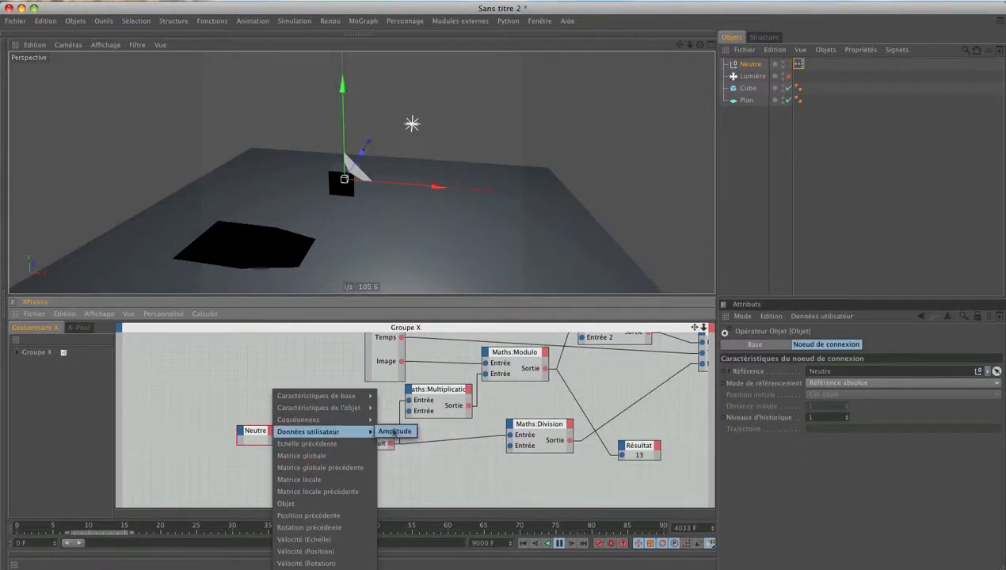
{"action": "left_click", "coordinate": [394, 432]}
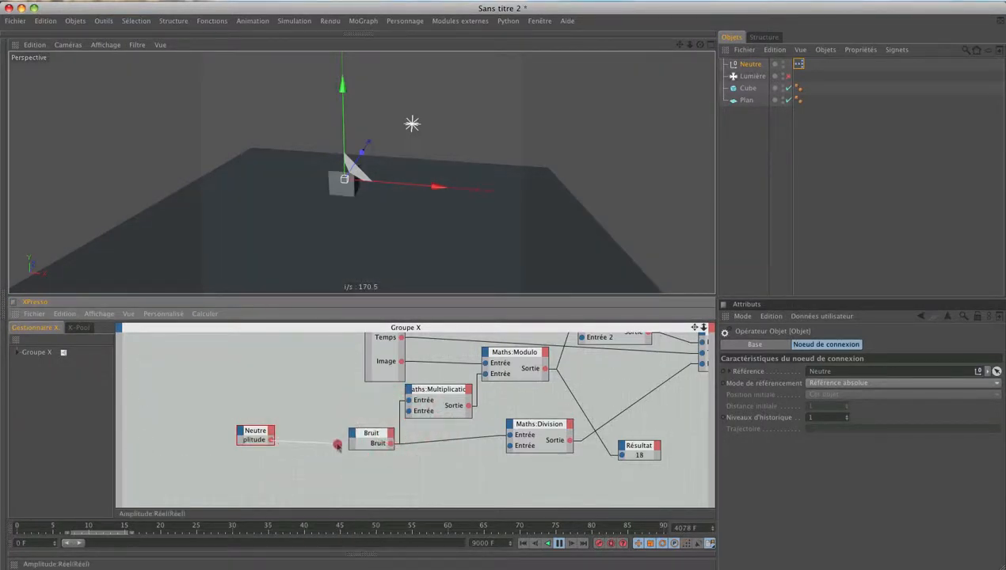
{"action": "left_click_drag", "start_coordinate": [353, 436], "coordinate": [354, 434]}
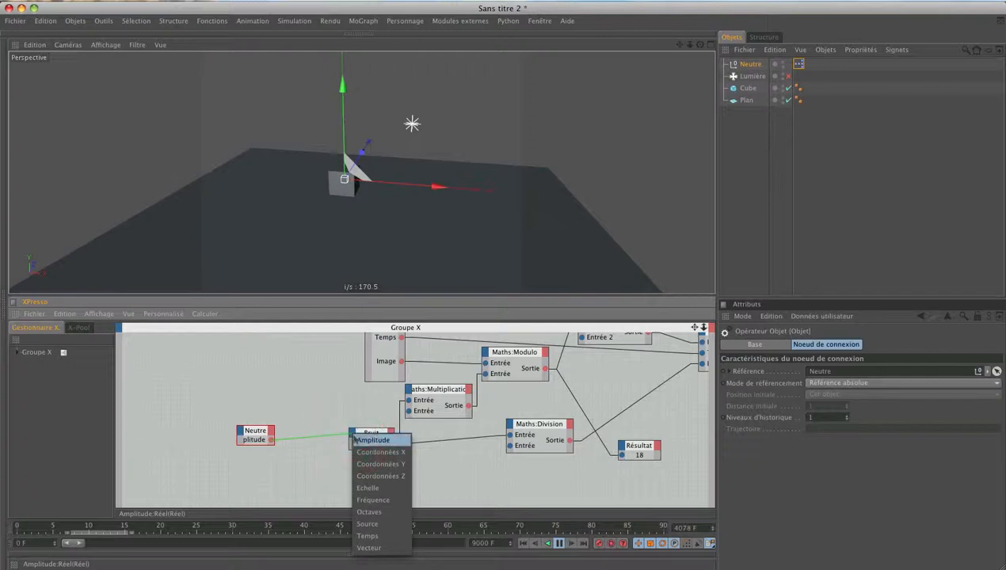
{"action": "left_click", "coordinate": [365, 440]}
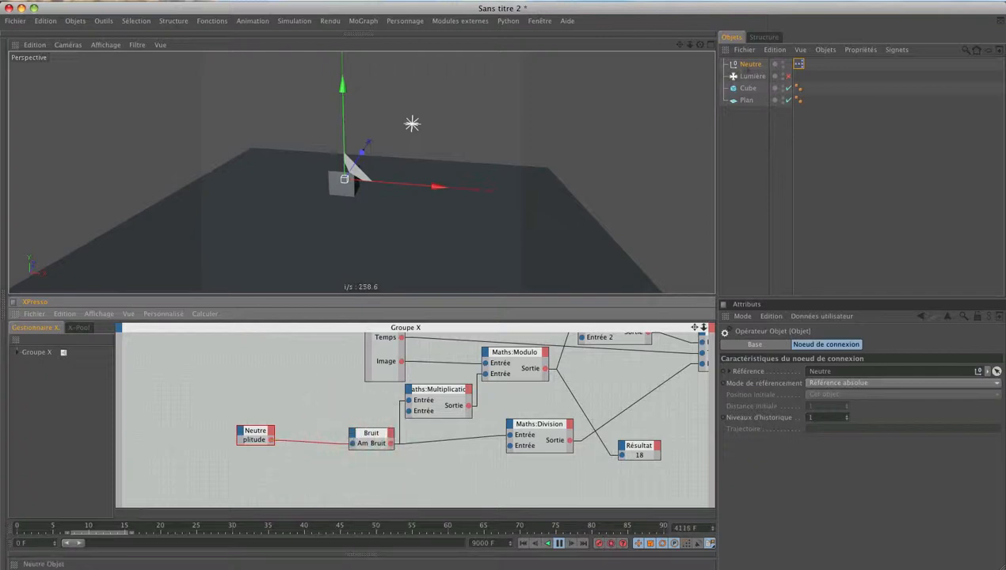
Set the Amplitude user data value on the Neutre object to 1.
{"action": "left_click", "coordinate": [745, 64]}
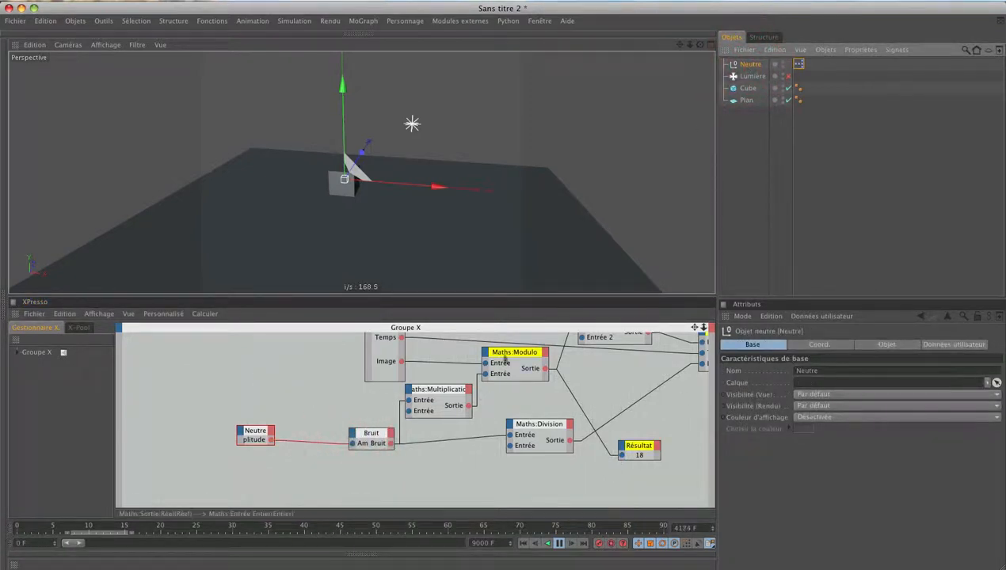
{"action": "left_click", "coordinate": [954, 345]}
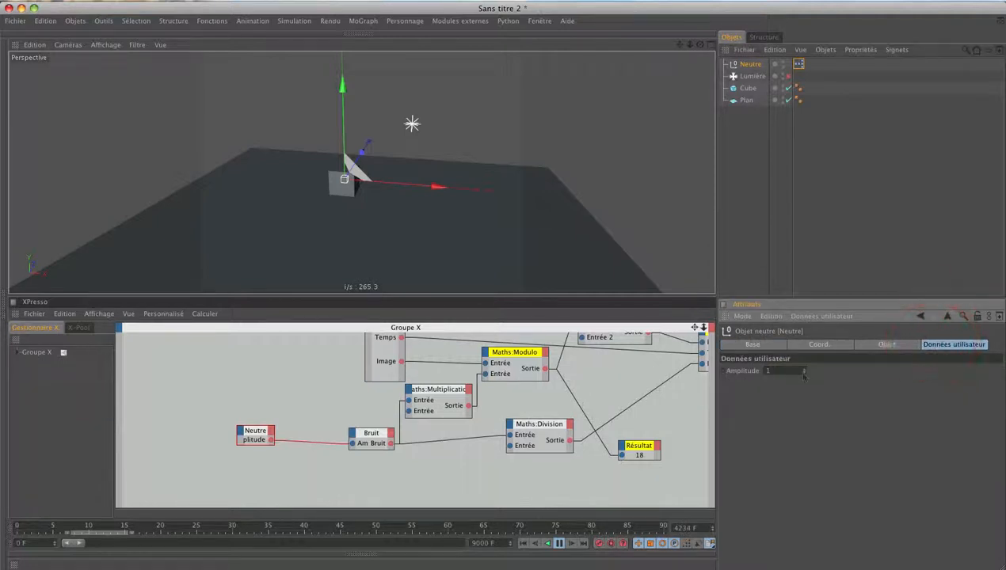
{"action": "mouse_move", "coordinate": [804, 372]}
{"action": "left_mouse_down"}
{"action": "mouse_move", "coordinate": [803, 382]}
{"action": "mouse_move", "coordinate": [705, 360]}
{"action": "left_mouse_up"}
{"action": "type", "text": "1"}
{"action": "key", "text": "Return"}
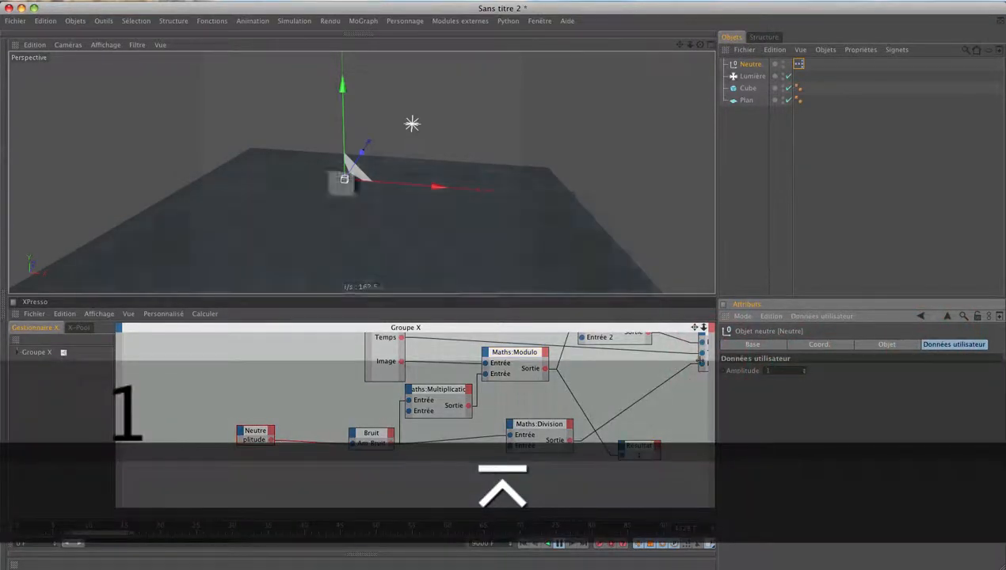
Give the Amplitude user data the interface Curseur et champ d'entrée (Flottants) with default value 4.2, and set the Amplitude to 2.
{"action": "left_click", "coordinate": [822, 317]}
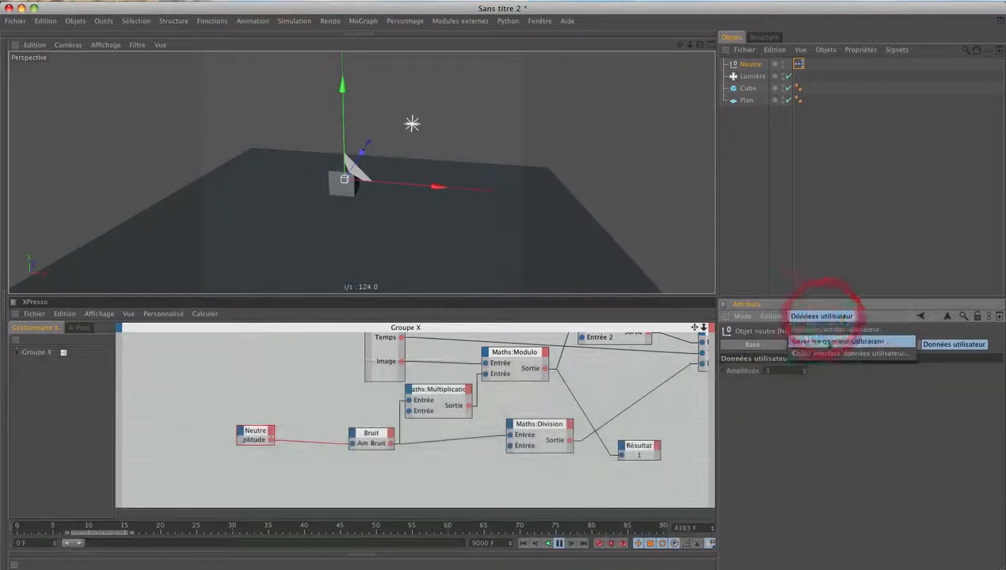
{"action": "left_click", "coordinate": [828, 342]}
{"action": "left_click", "coordinate": [569, 208]}
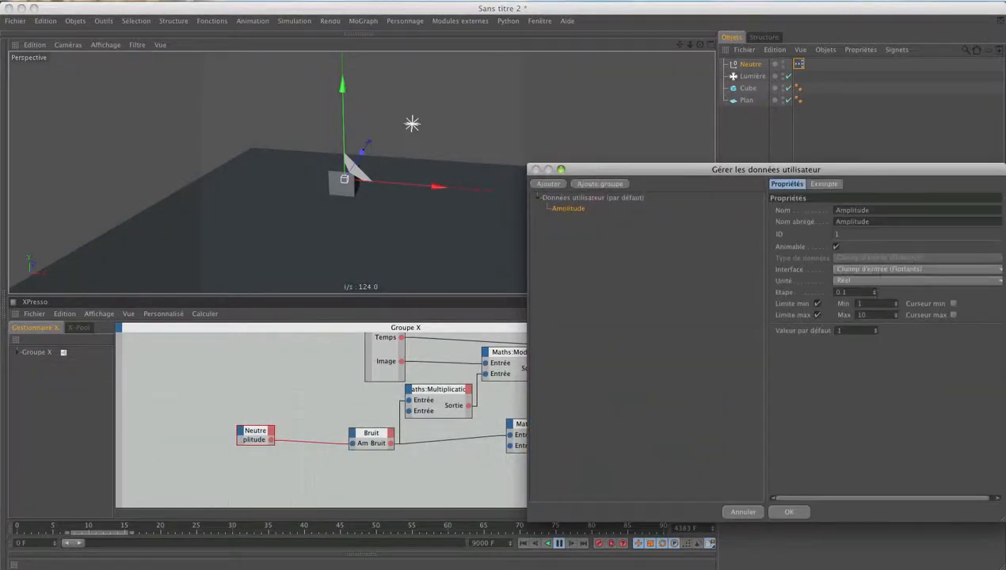
{"action": "left_click", "coordinate": [888, 270]}
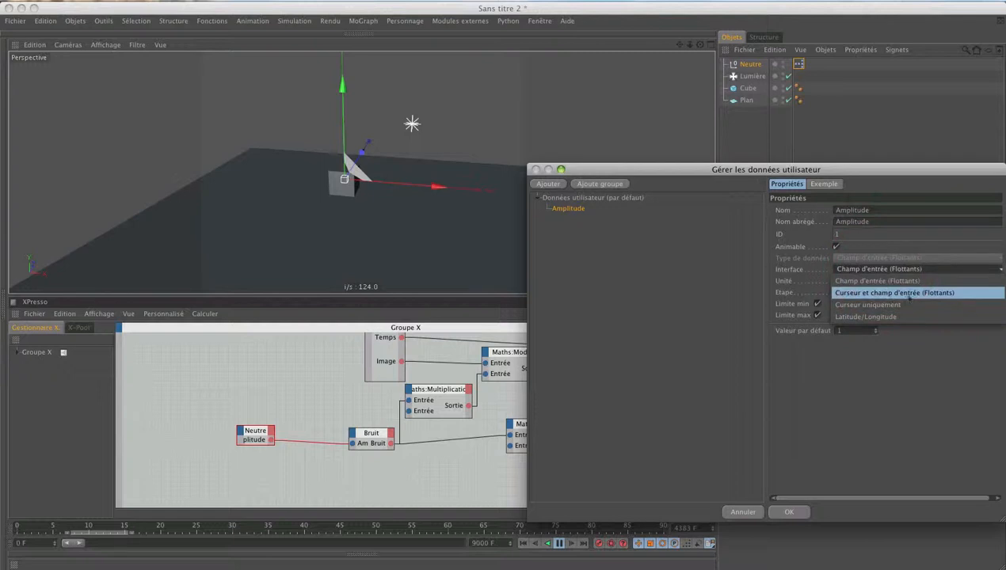
{"action": "left_click", "coordinate": [909, 293]}
{"action": "left_click", "coordinate": [923, 331]}
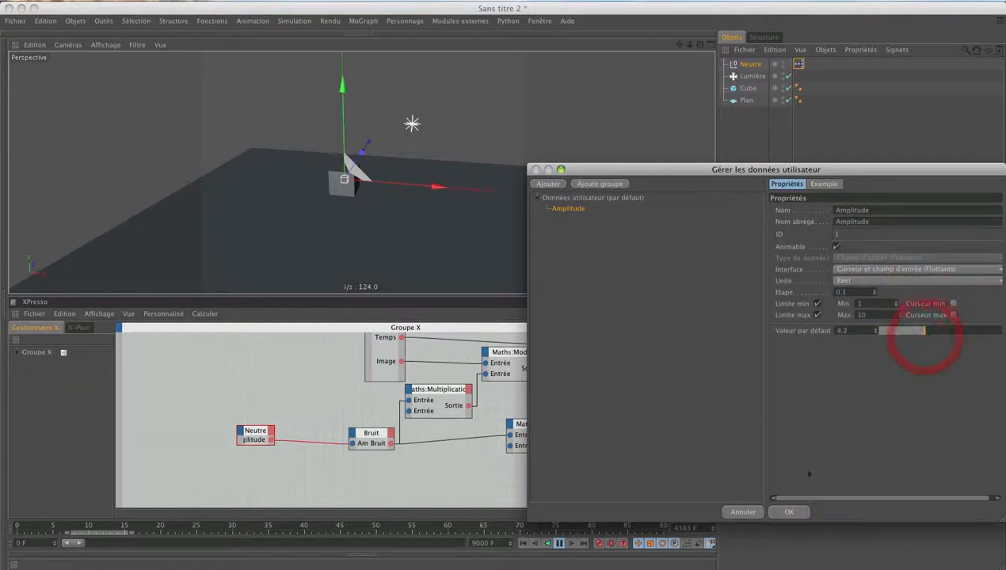
{"action": "left_click", "coordinate": [789, 512]}
{"action": "left_click", "coordinate": [824, 372]}
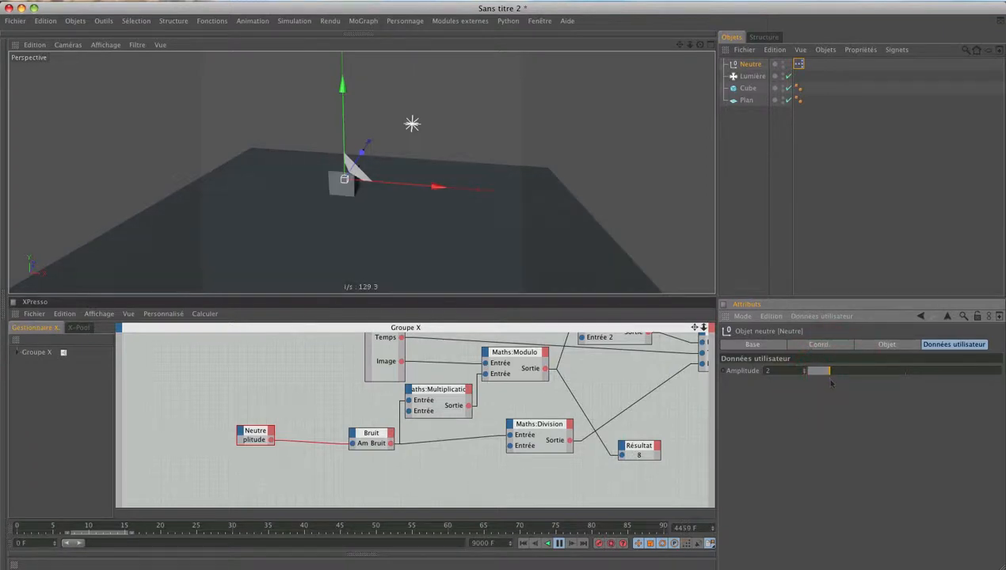
Close the XPresso editor, restore the collapsed tool palette, Coordonnées and Matériaux managers, and enlarge the viewport, keeping Neutre selected.
{"action": "left_click", "coordinate": [13, 302]}
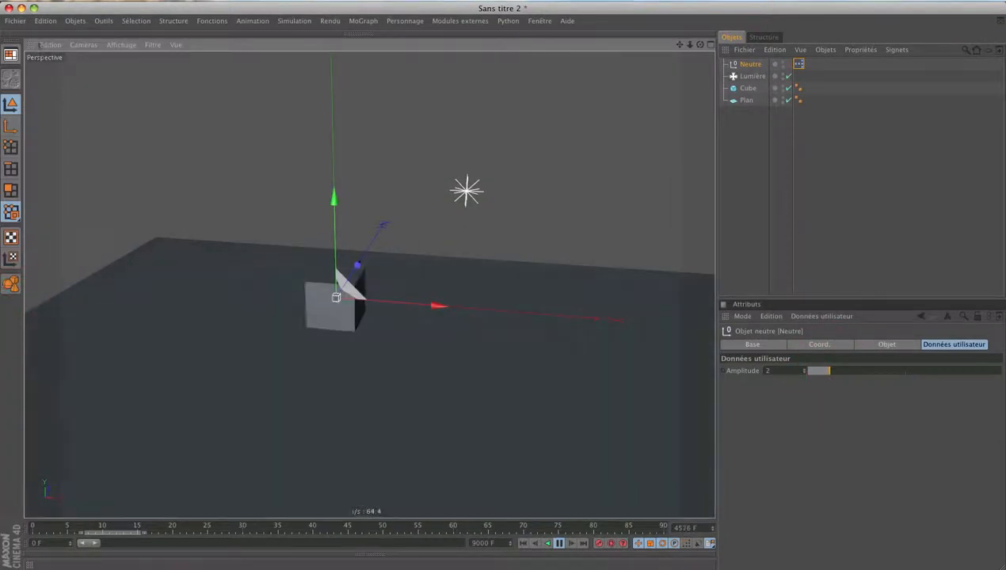
{"action": "left_click", "coordinate": [55, 34]}
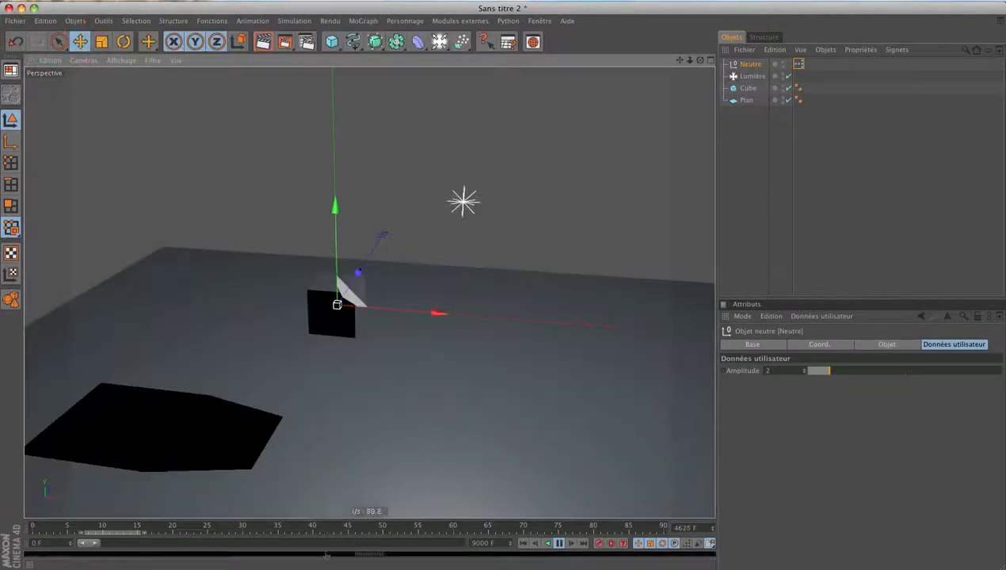
{"action": "left_click", "coordinate": [325, 554]}
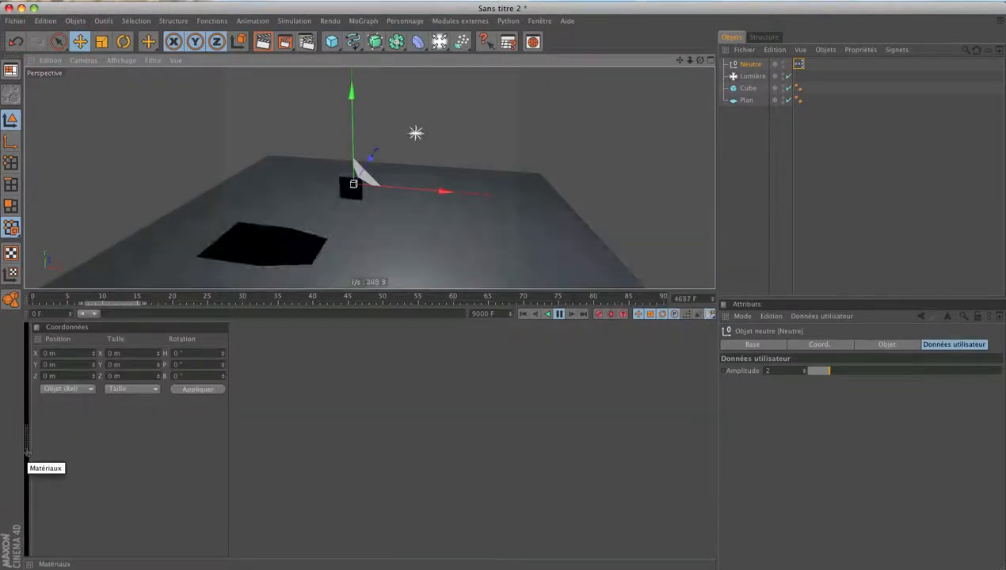
{"action": "left_click", "coordinate": [27, 449]}
{"action": "left_click_drag", "start_coordinate": [296, 290], "coordinate": [295, 440]}
{"action": "left_click", "coordinate": [745, 65]}
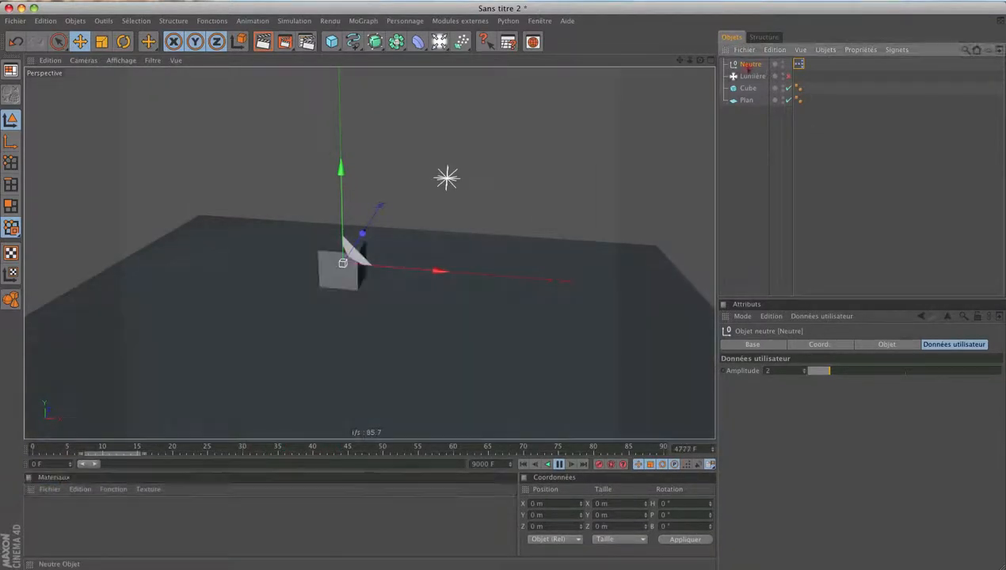
Test the Neutre Amplitude slider during playback at 1, 2 and 4.4.
{"action": "left_click", "coordinate": [827, 372]}
{"action": "left_click_drag", "start_coordinate": [828, 372], "coordinate": [804, 372]}
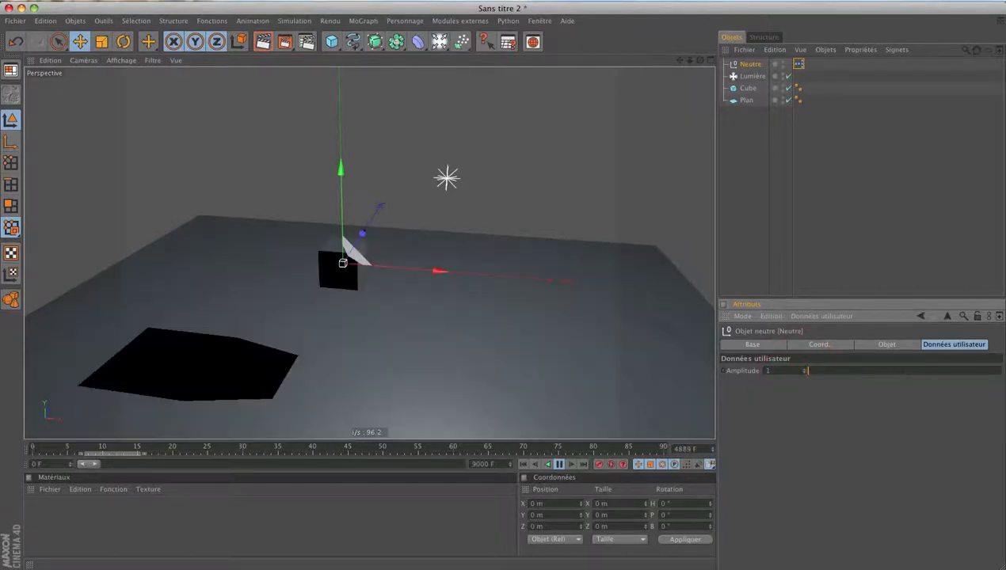
{"action": "left_click", "coordinate": [830, 372]}
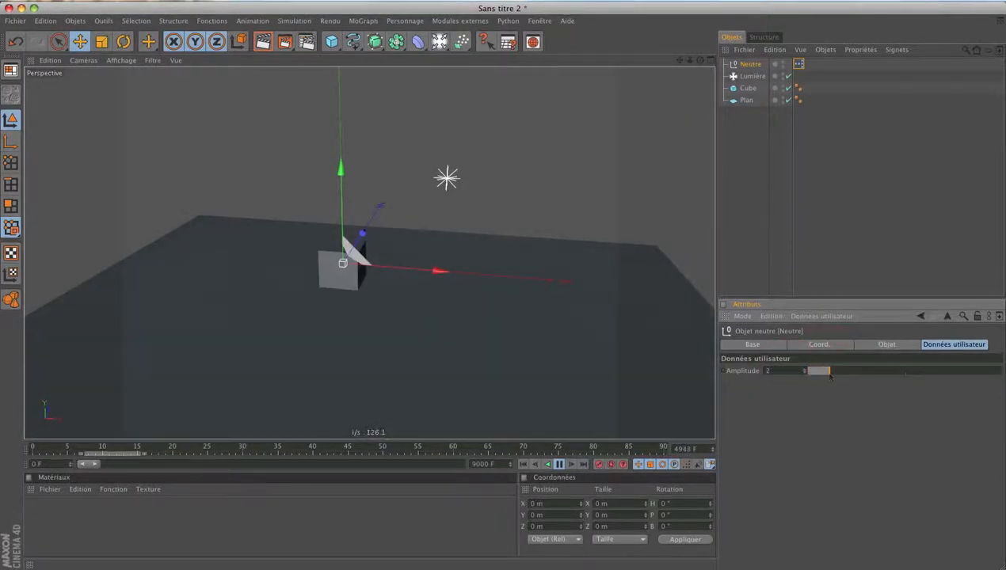
{"action": "left_click_drag", "start_coordinate": [875, 372], "coordinate": [882, 372]}
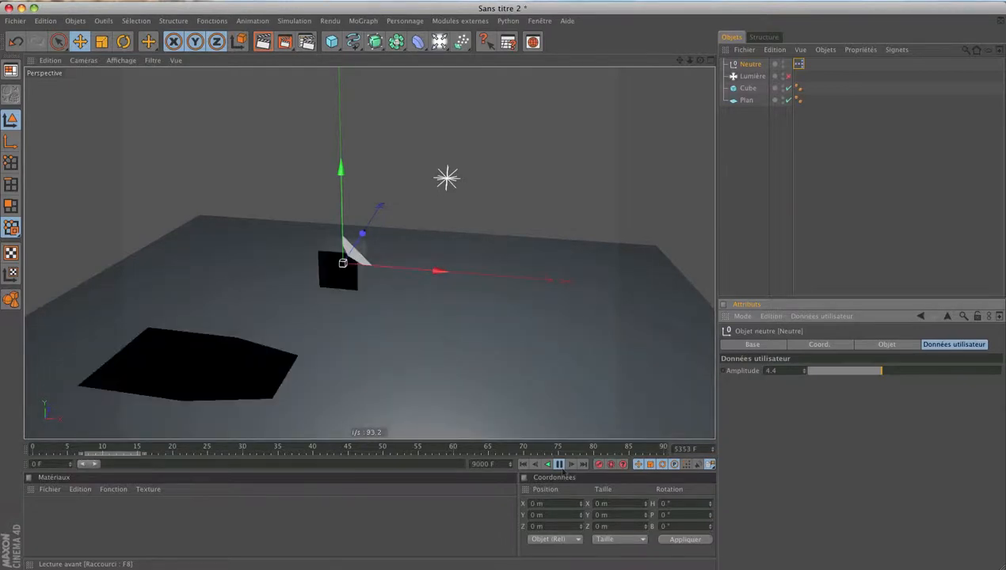
Reset the Neutre Amplitude to 1 and raise it through 1.5 to 2.1 while the animation plays.
{"action": "double_click", "coordinate": [765, 370]}
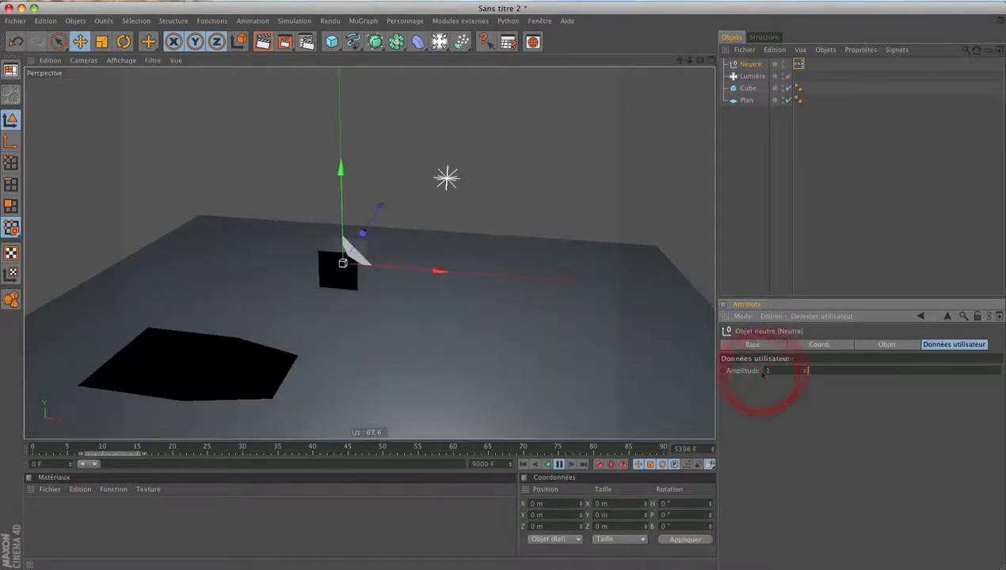
{"action": "type", "text": "1"}
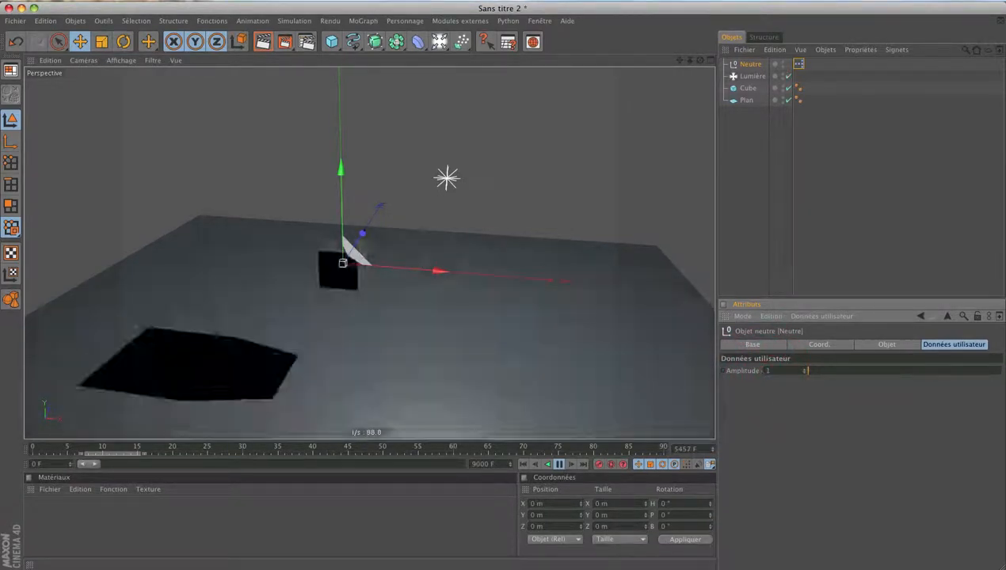
{"action": "left_click", "coordinate": [817, 372]}
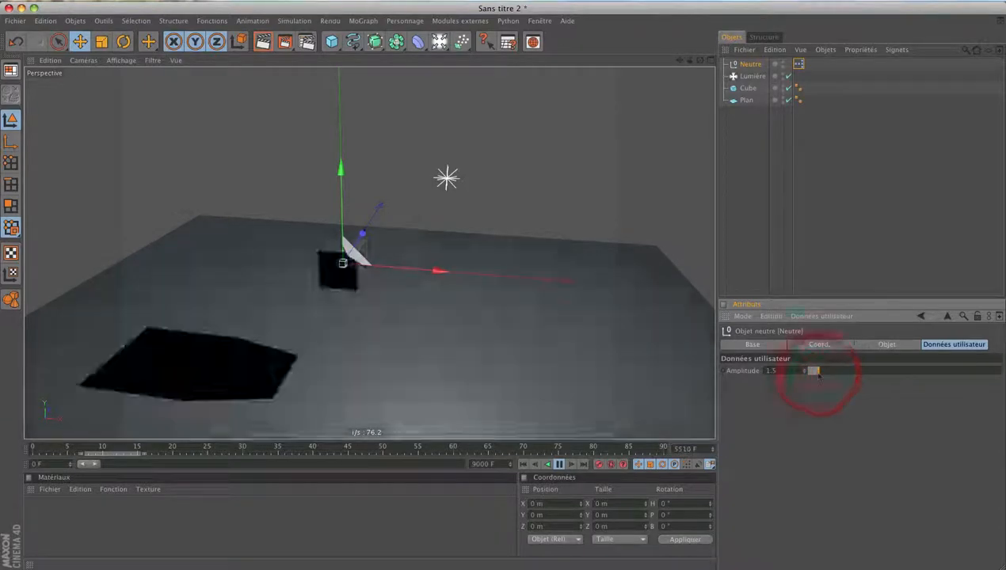
{"action": "left_click", "coordinate": [830, 372]}
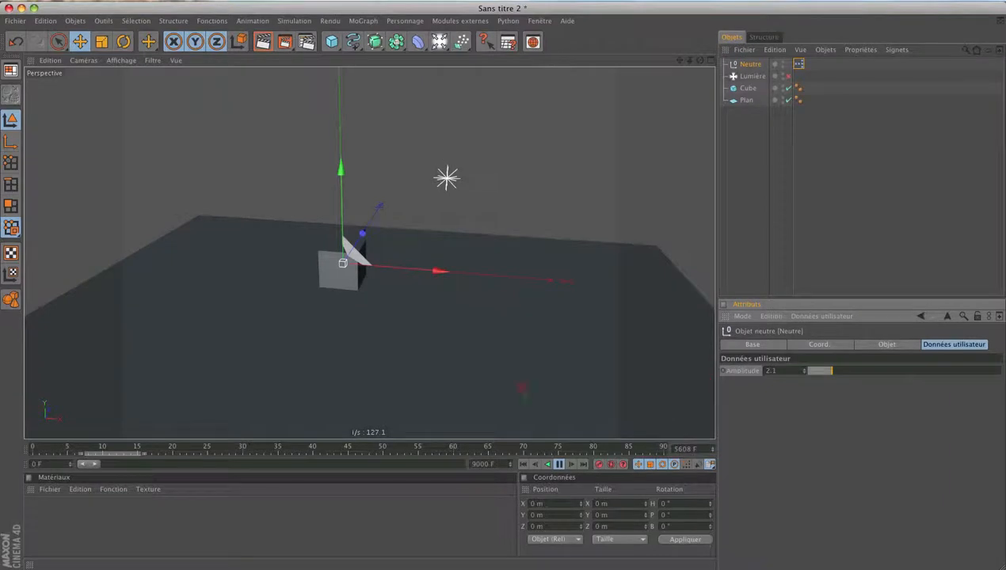
Display the Neutre Amplitude as a viewport slider, set it to 5.7, and stop playback back at frame 0.
{"action": "left_click_drag", "start_coordinate": [570, 381], "coordinate": [602, 381]}
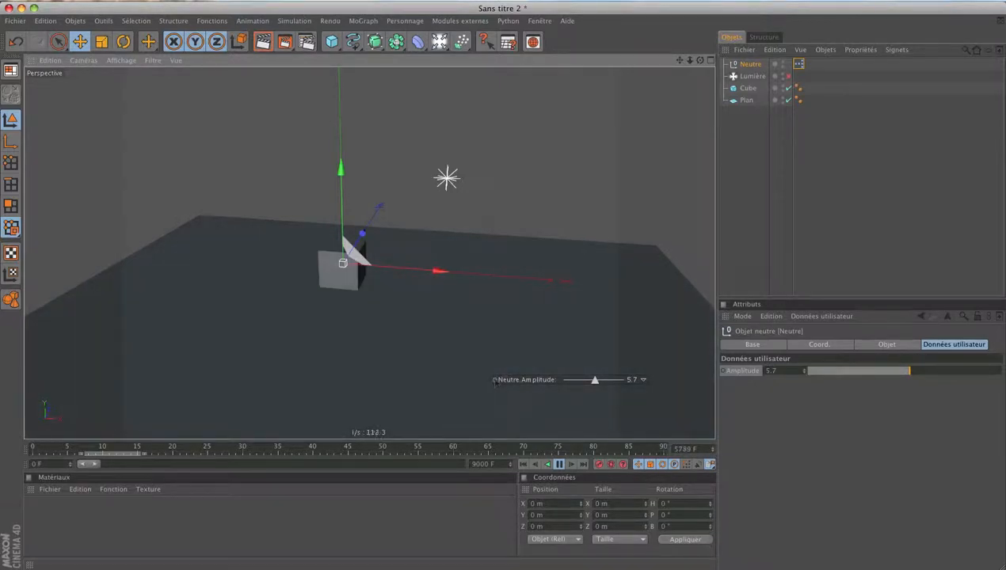
{"action": "left_click", "coordinate": [559, 465]}
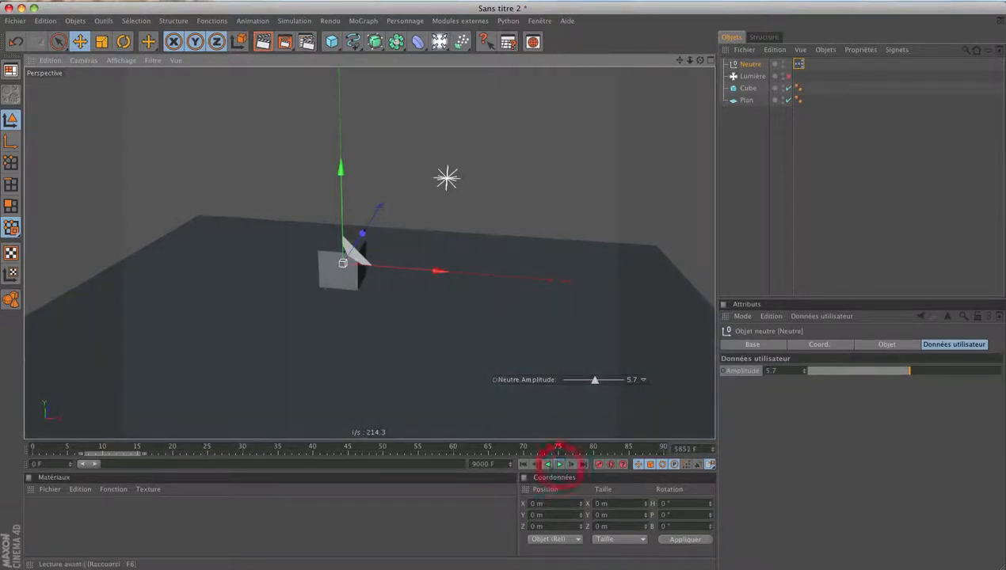
{"action": "left_click", "coordinate": [522, 465]}
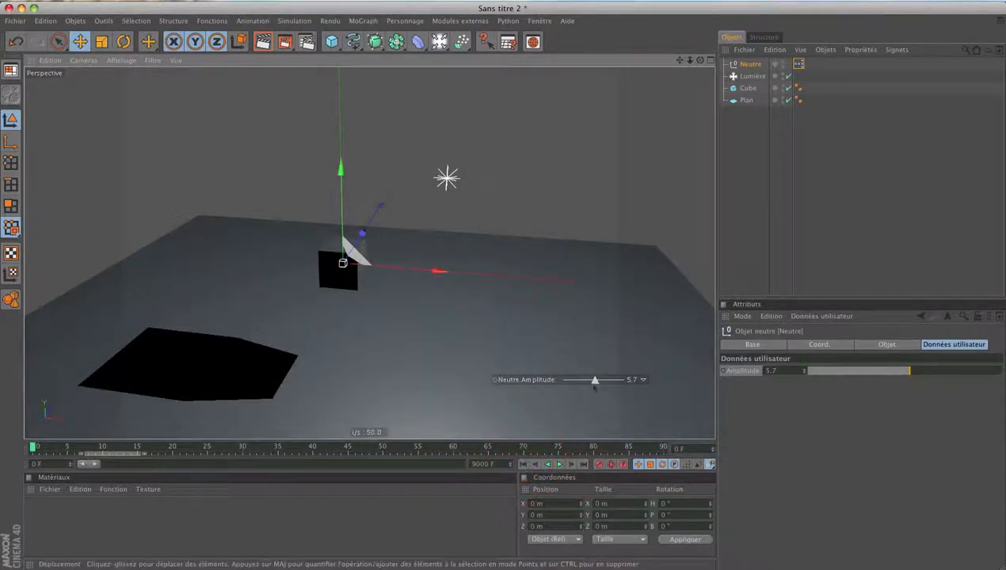
{"action": "mouse_move", "coordinate": [595, 380]}
{"action": "left_mouse_down"}
{"action": "mouse_move", "coordinate": [566, 380]}
{"action": "mouse_move", "coordinate": [600, 379]}
{"action": "left_mouse_up"}
Deselect Neutre and widen the name column of the object list.
{"action": "left_click", "coordinate": [772, 136]}
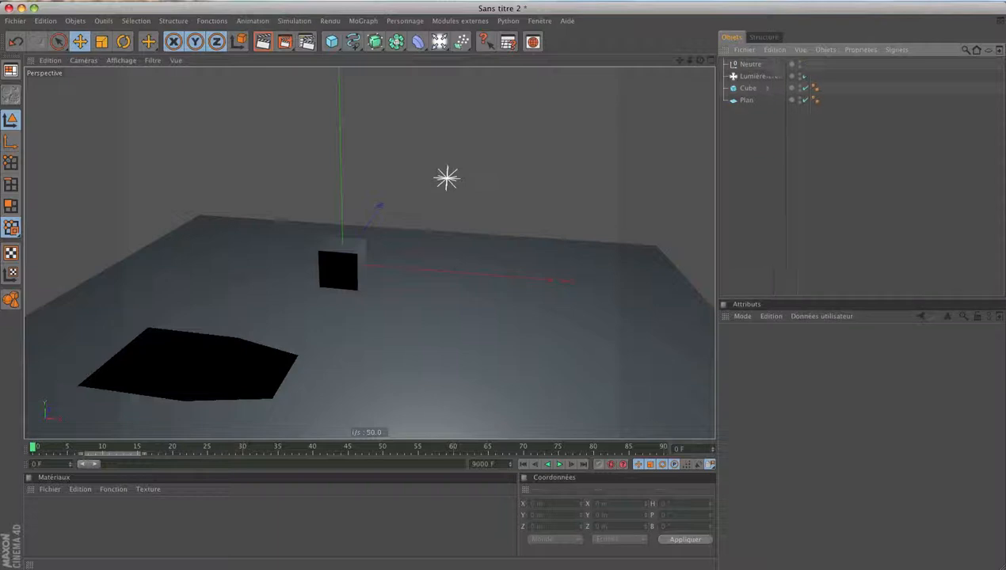
{"action": "left_click_drag", "start_coordinate": [787, 136], "coordinate": [823, 135]}
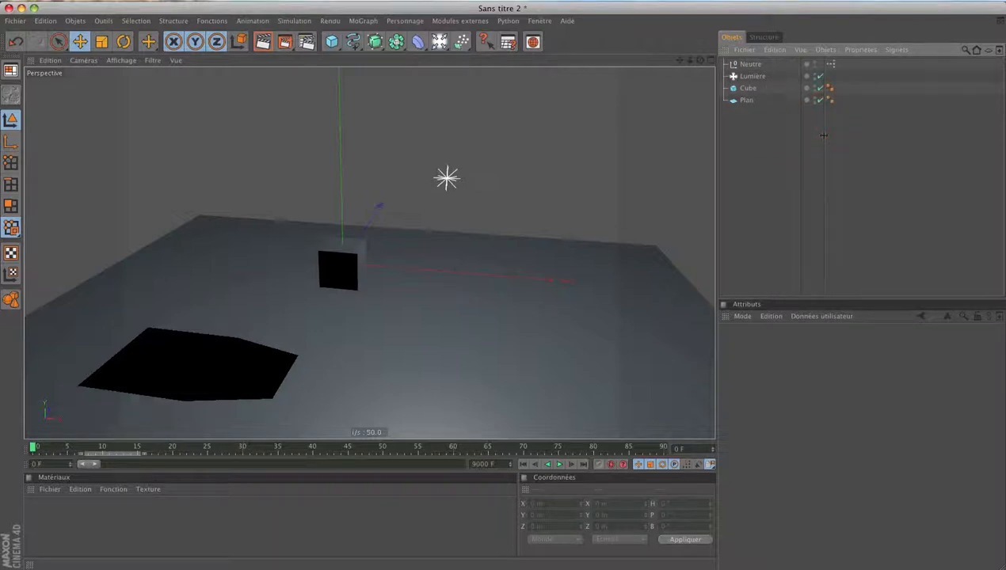